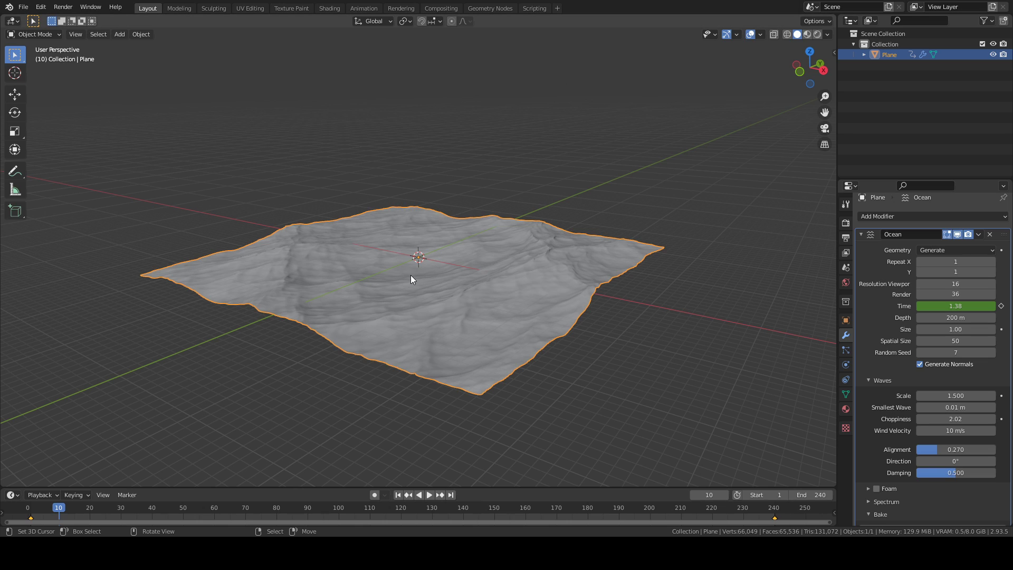
# Play the ocean plane's animation to examine the wave motion, and stop the playback.
pyautogui.press('space')
pyautogui.moveTo(462, 289); pyautogui.dragTo(498, 297, button='middle')
pyautogui.scroll(3, 514, 285)
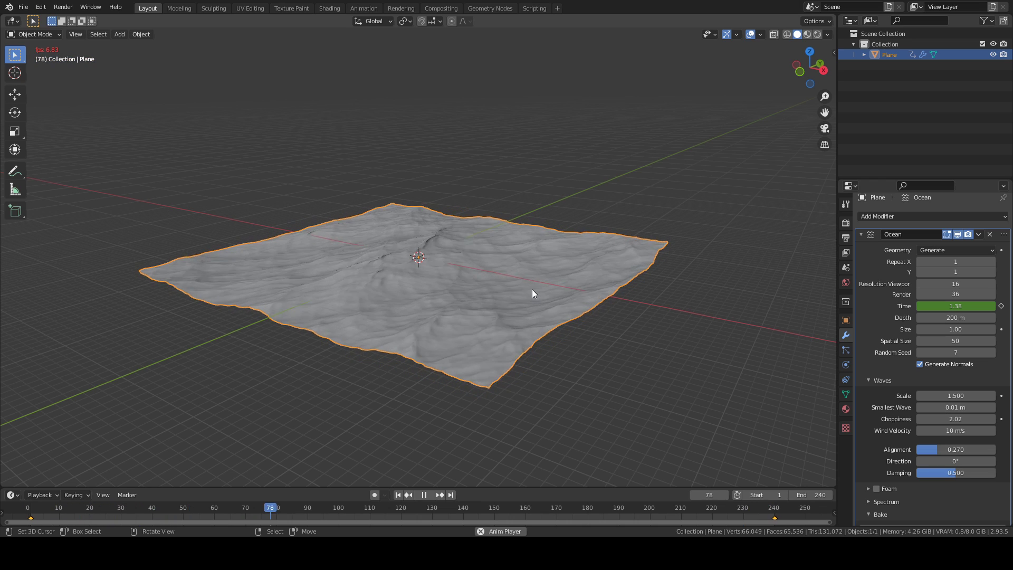
pyautogui.press('space')
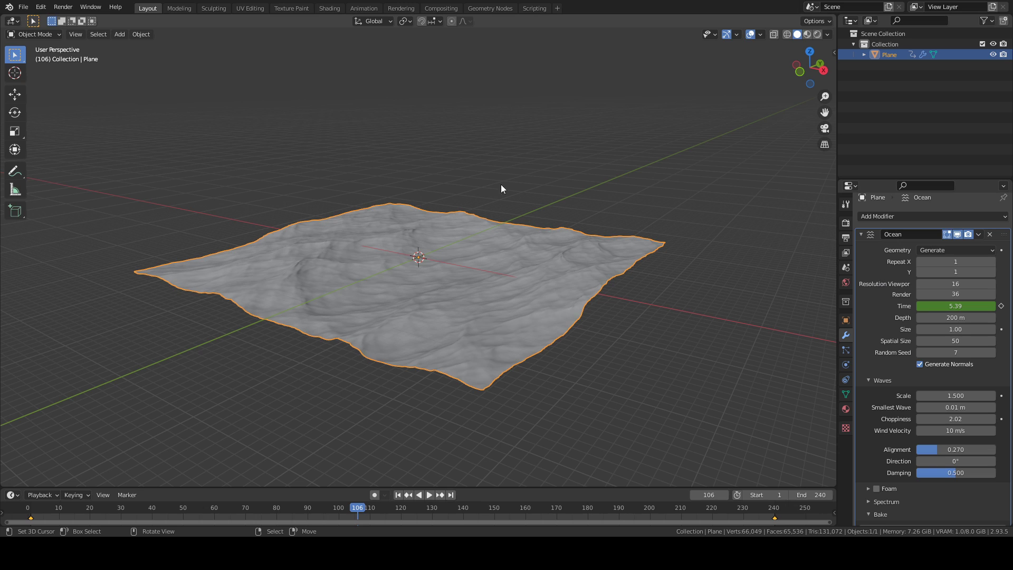
# Try tiling the ocean with a Repeat X of 2 in the Ocean modifier, and restore Repeat X to 1.
pyautogui.moveTo(367, 286); pyautogui.dragTo(397, 301, button='middle')
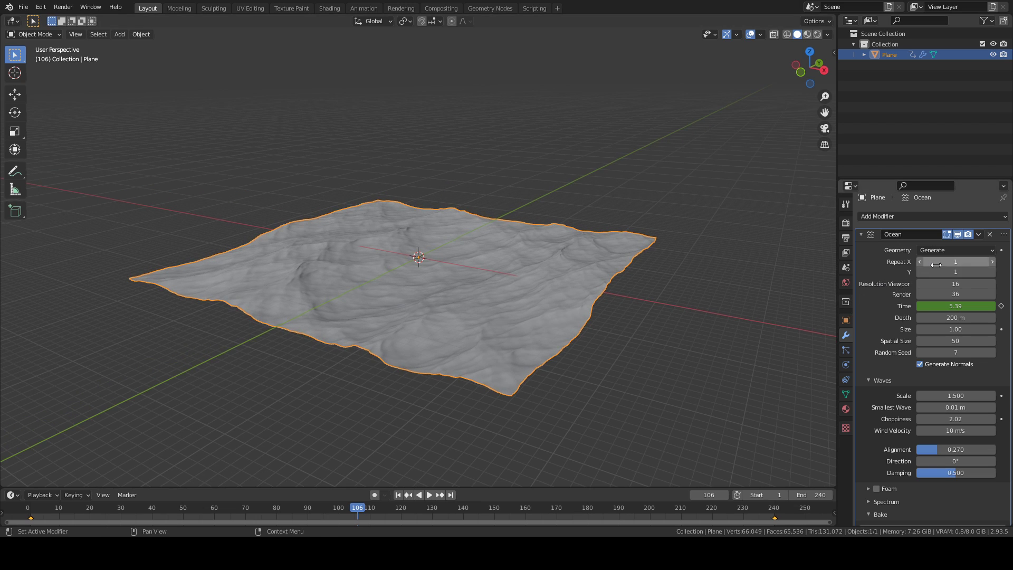
pyautogui.click(993, 262)
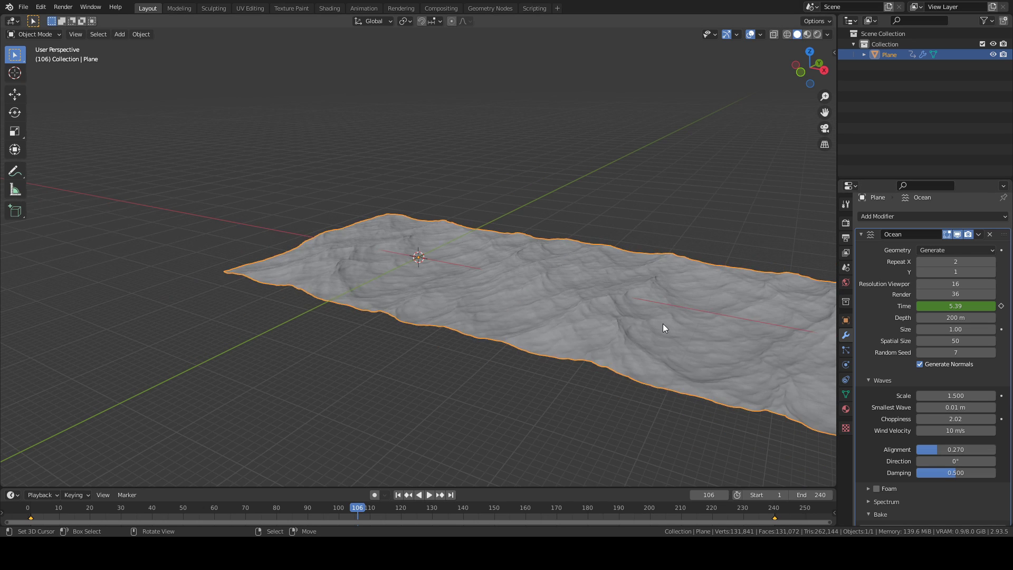
pyautogui.click(922, 261)
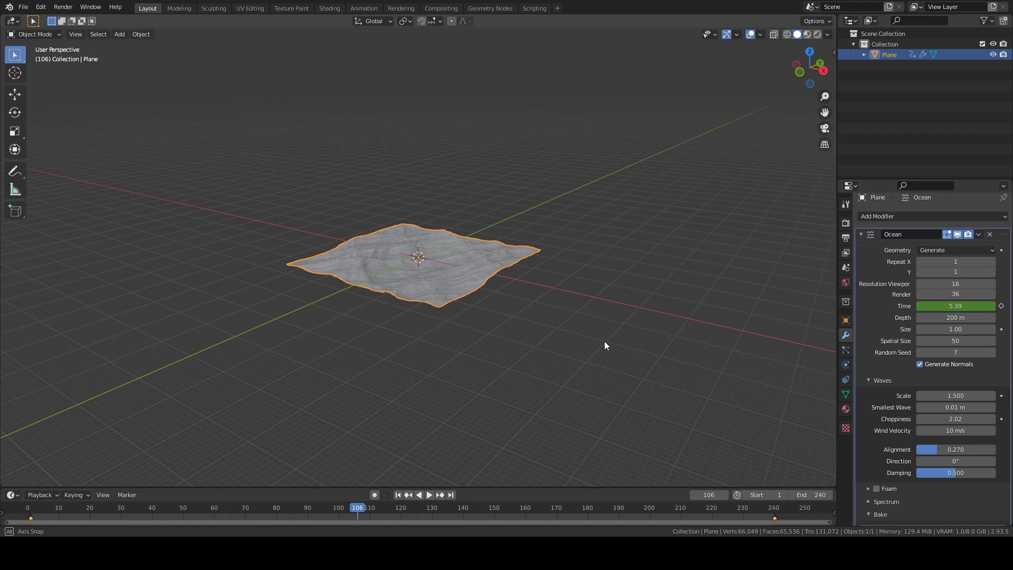
# Jump to frame 240 and play the ocean animation, examining the waves from several angles.
pyautogui.scroll(3, 603, 343)
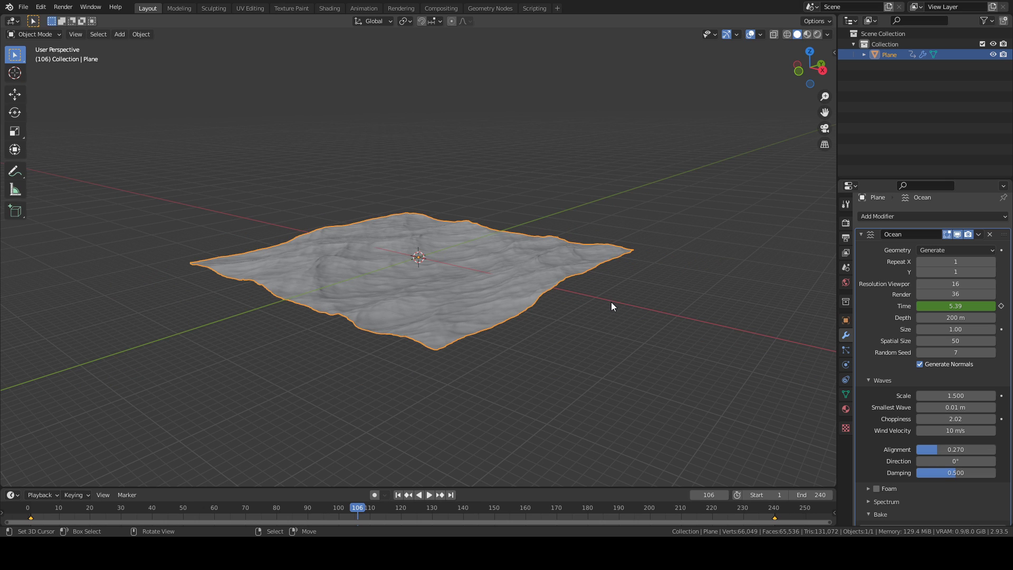
pyautogui.moveTo(612, 309); pyautogui.dragTo(578, 314, button='middle')
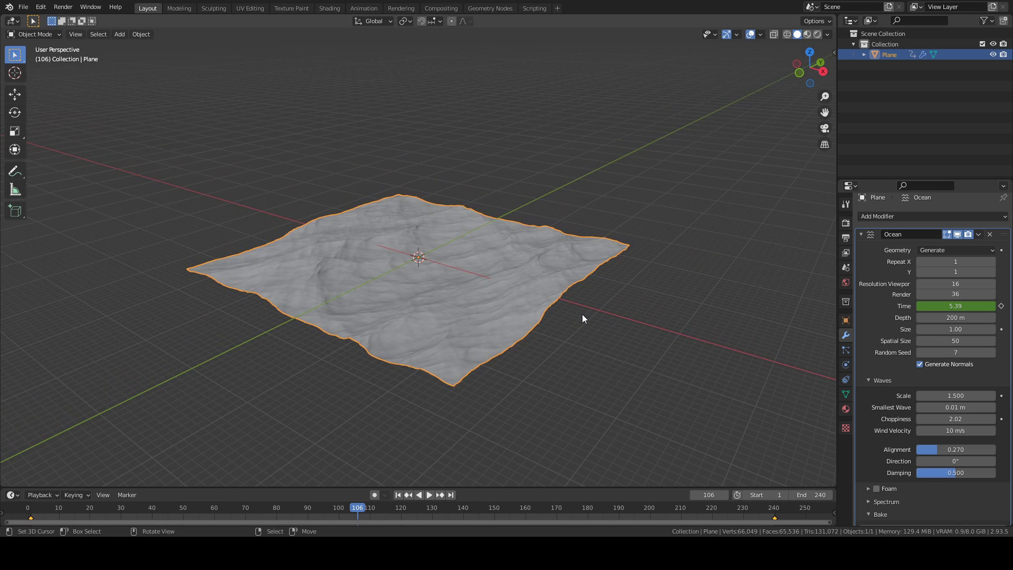
pyautogui.scroll(2, 581, 314)
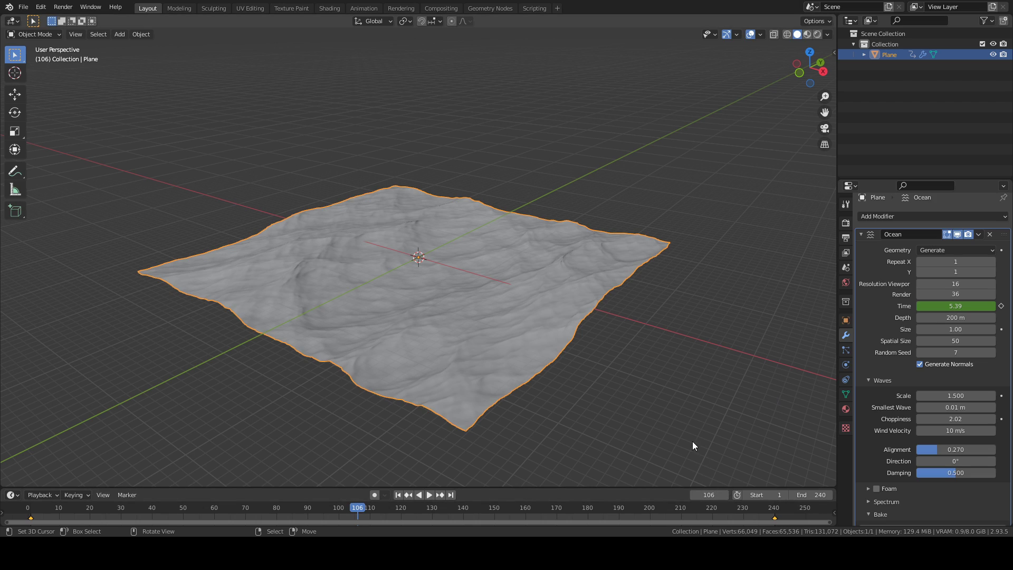
pyautogui.hotkey('shift', 'Right')
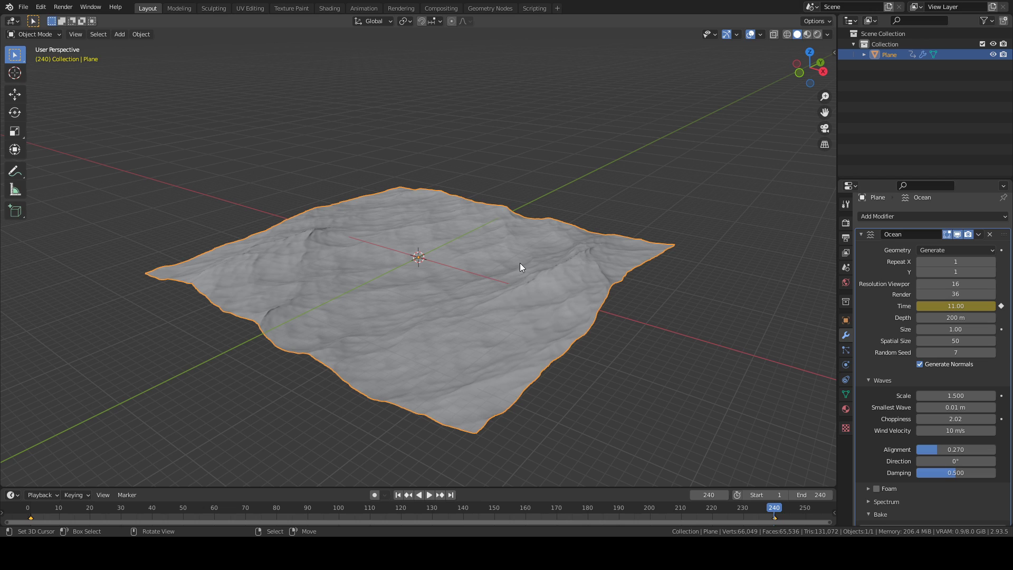
pyautogui.click(430, 495)
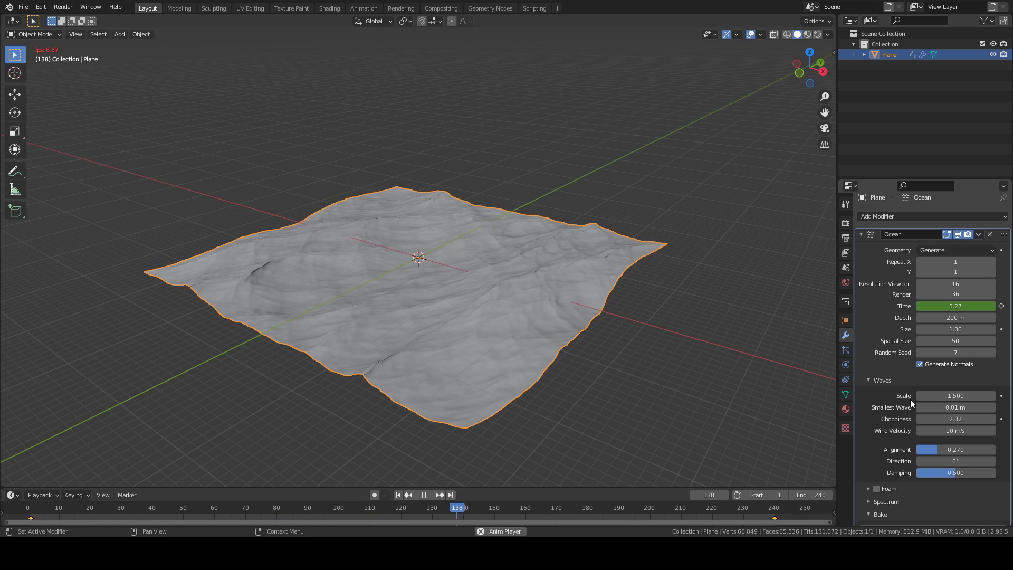
pyautogui.moveTo(636, 369); pyautogui.dragTo(676, 351, button='middle')
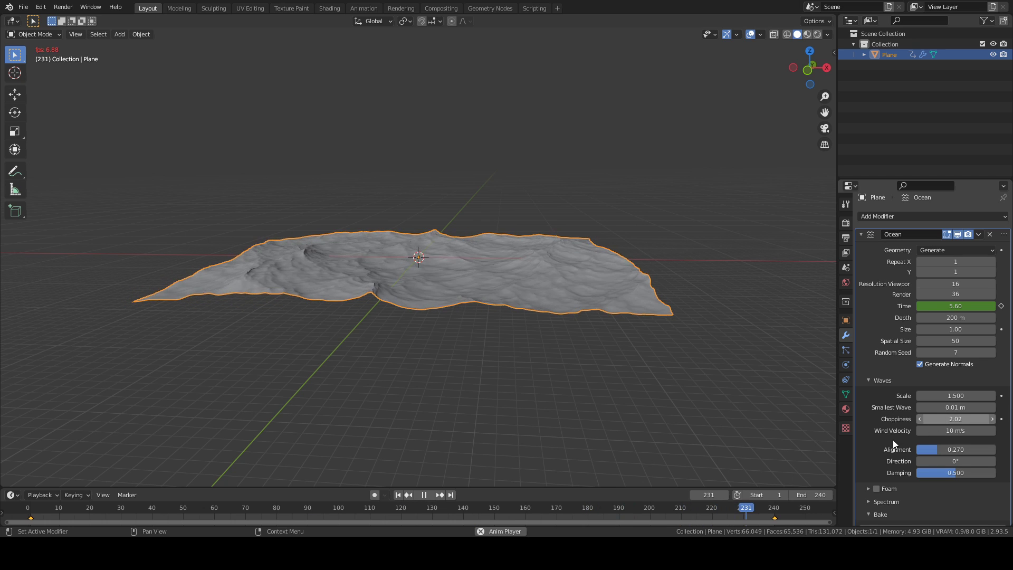
pyautogui.moveTo(708, 389); pyautogui.dragTo(675, 393, button='middle')
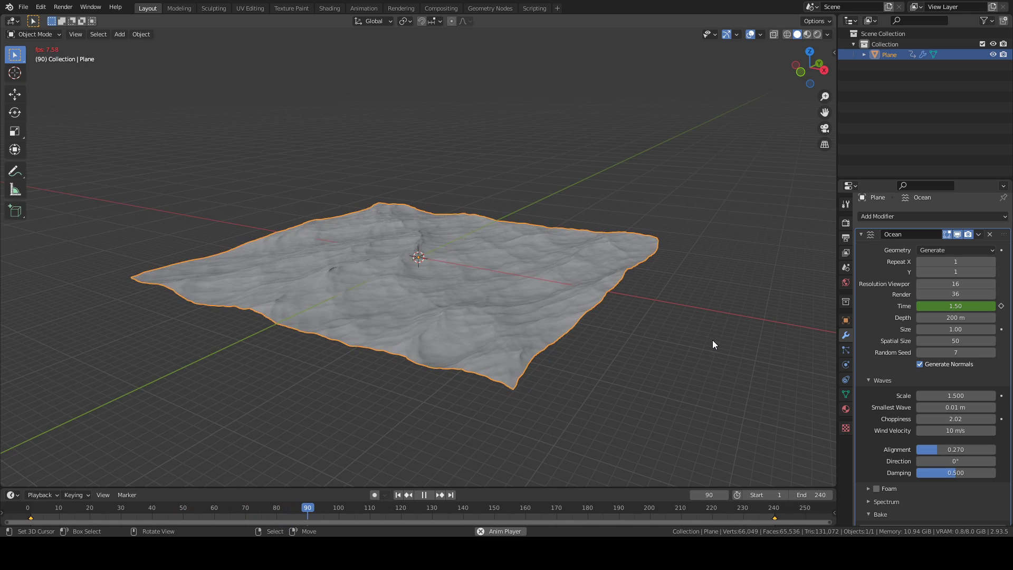
pyautogui.moveTo(625, 309); pyautogui.dragTo(563, 285, button='middle')
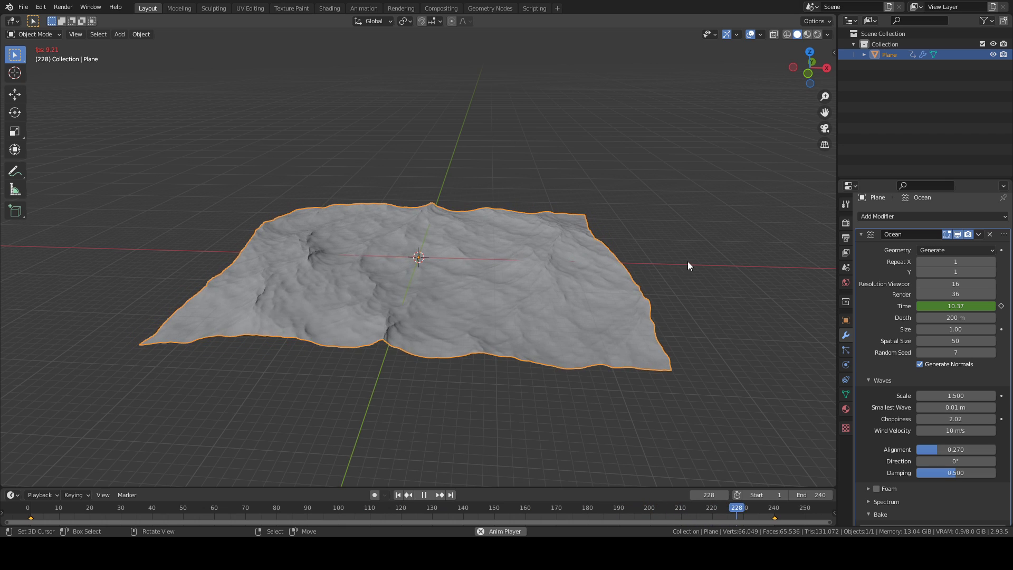
pyautogui.scroll(-3, 741, 264)
pyautogui.moveTo(741, 264); pyautogui.dragTo(605, 256, button='middle')
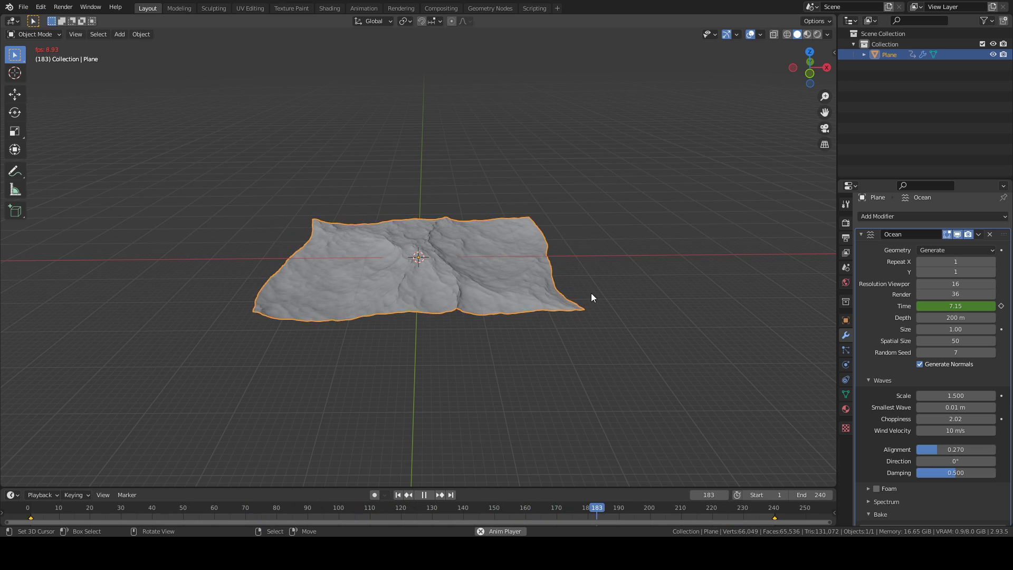
pyautogui.moveTo(609, 289); pyautogui.dragTo(599, 321, button='middle')
# Try rotating the ocean plane about the global Z axis during playback, and stop the animation.
pyautogui.press('r')
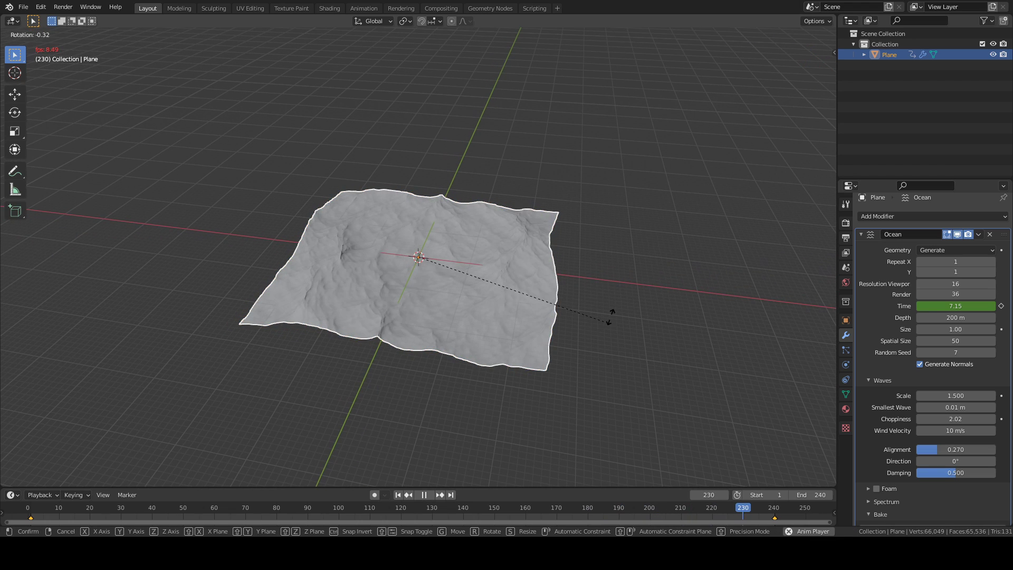
pyautogui.press('z')
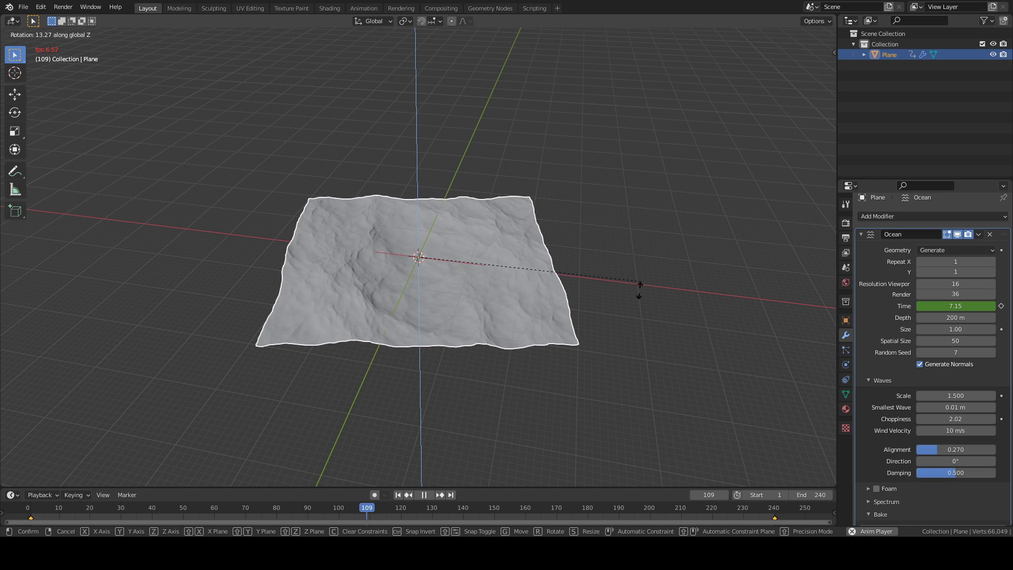
pyautogui.click(584, 344)
pyautogui.moveTo(583, 345); pyautogui.dragTo(609, 333, button='middle')
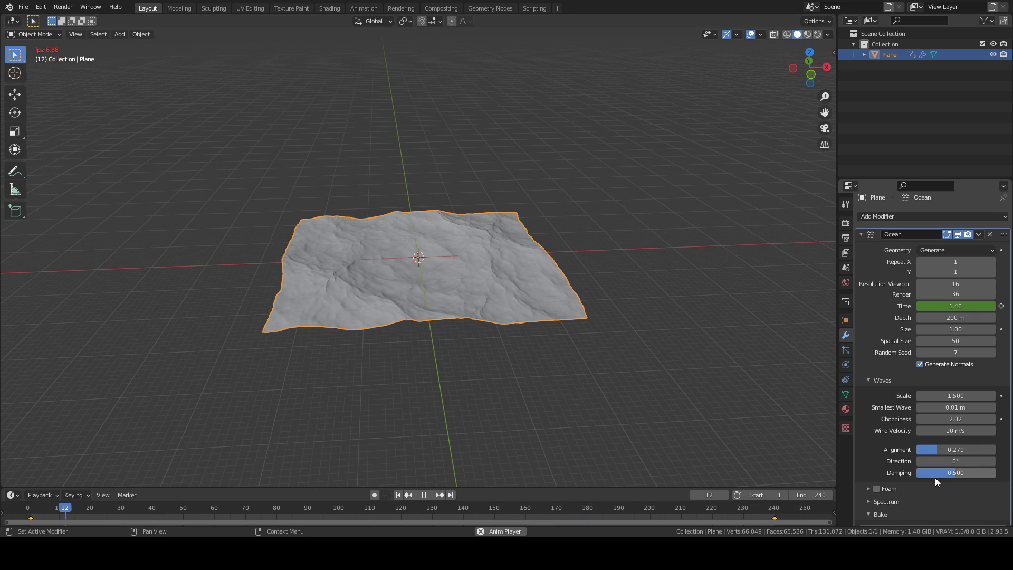
pyautogui.moveTo(587, 390); pyautogui.dragTo(574, 394, button='middle')
pyautogui.click(423, 495)
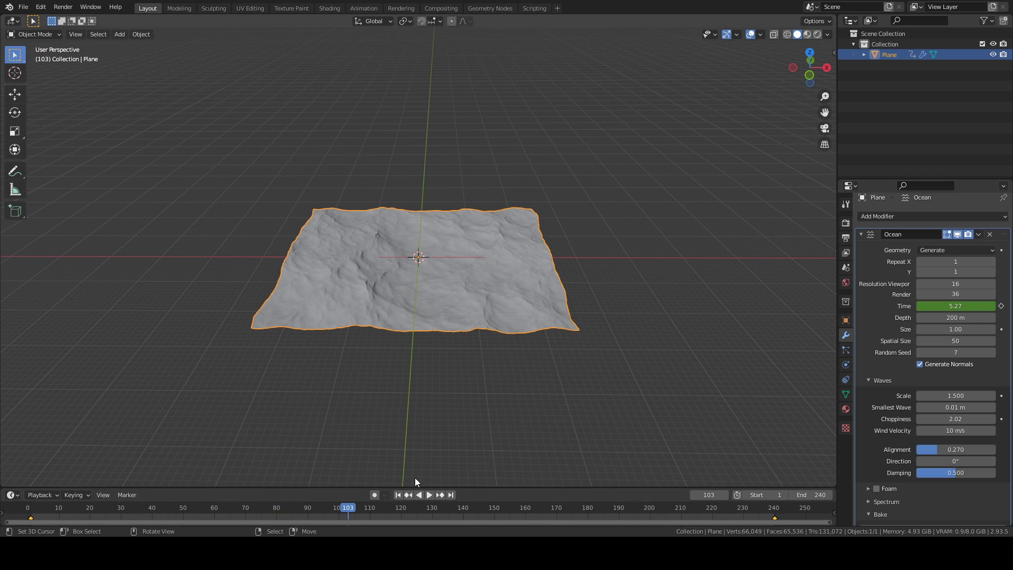
# Open the recent file Ocean_tut2.blend without saving the changes to the current file.
pyautogui.click(24, 7)
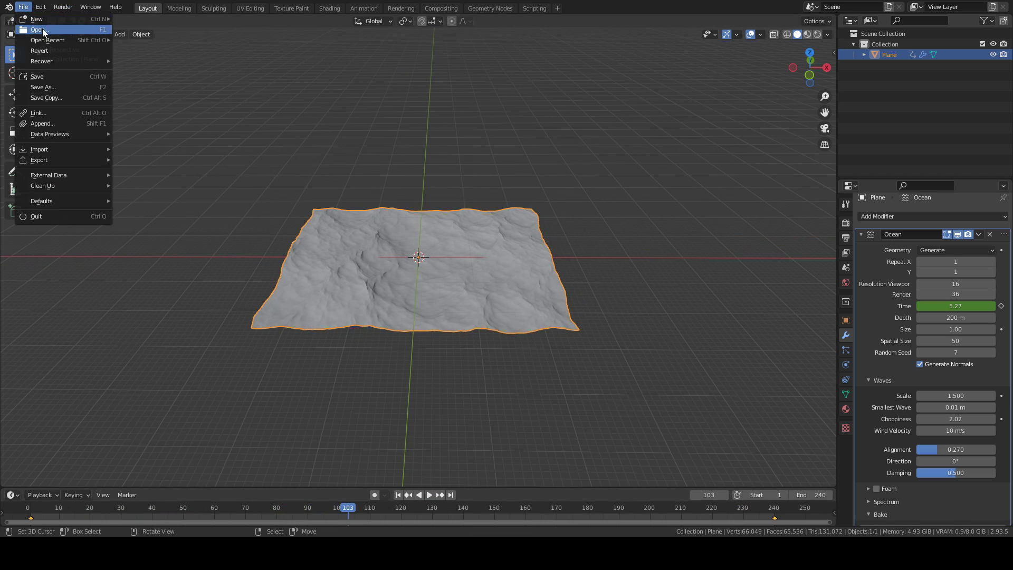
pyautogui.moveTo(46, 41)
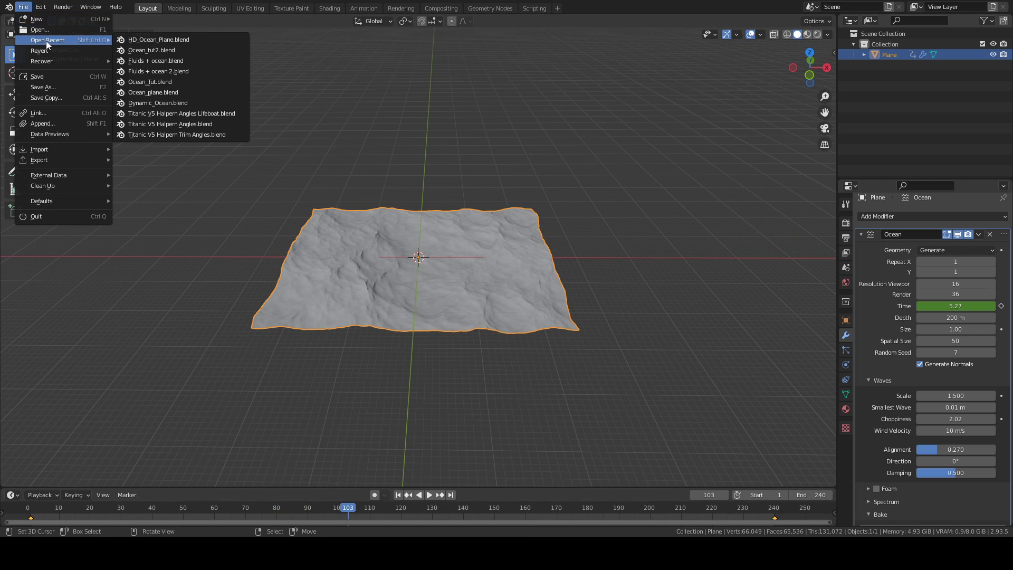
pyautogui.click(169, 53)
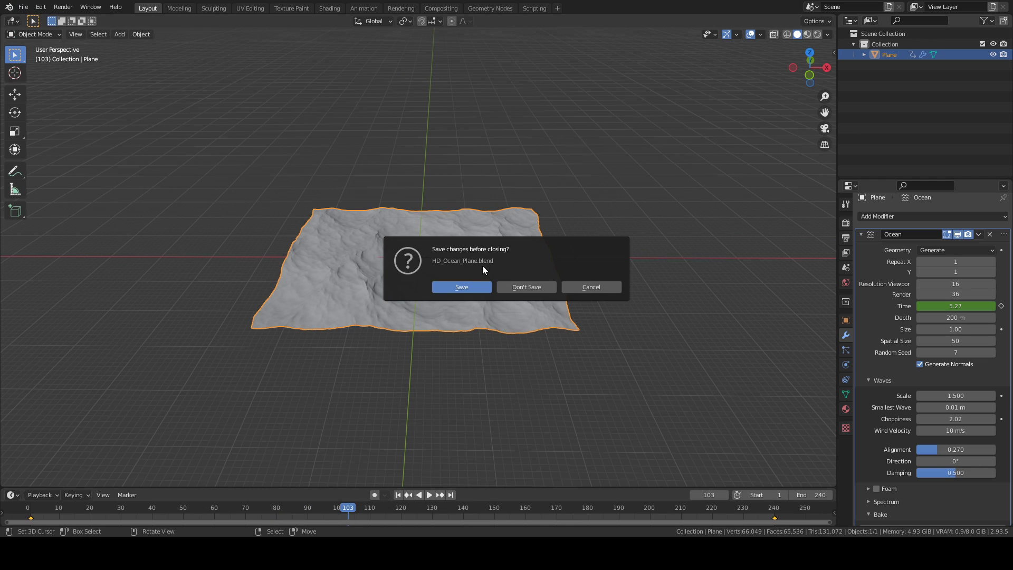
pyautogui.click(521, 288)
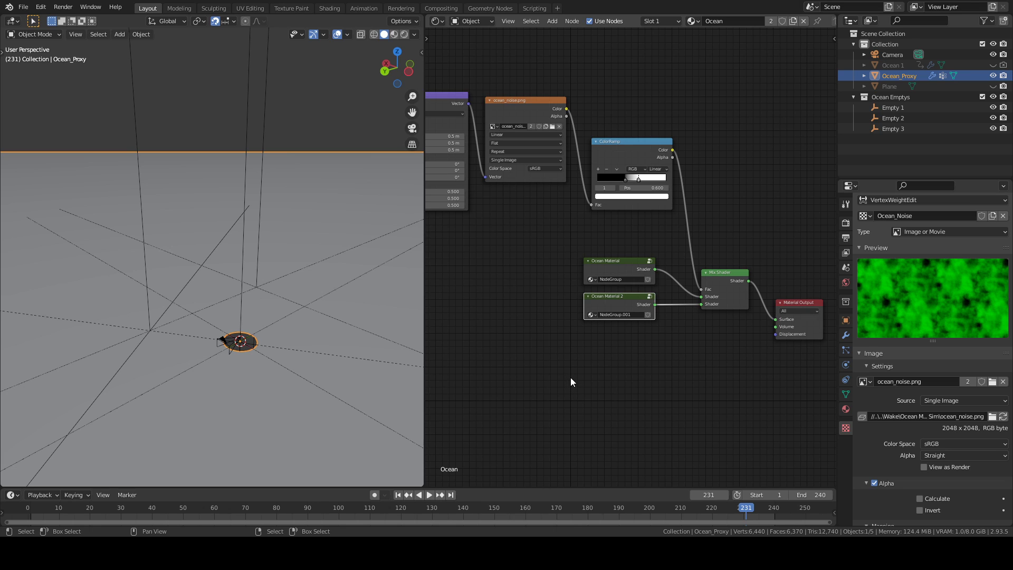
# Select Empty 1, Empty 2 and Empty 3 in turn to examine their placement over the ocean plane.
pyautogui.moveTo(323, 364); pyautogui.dragTo(359, 339, button='middle')
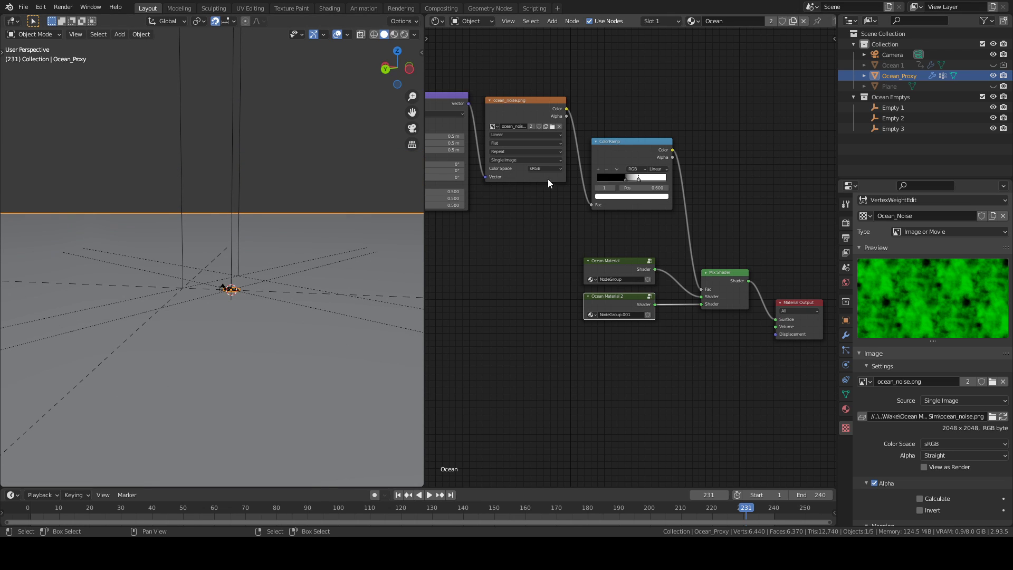
pyautogui.moveTo(233, 202)
pyautogui.mouseDown(button='middle')
pyautogui.moveTo(233, 189)
pyautogui.moveTo(229, 202)
pyautogui.mouseUp(button='middle')
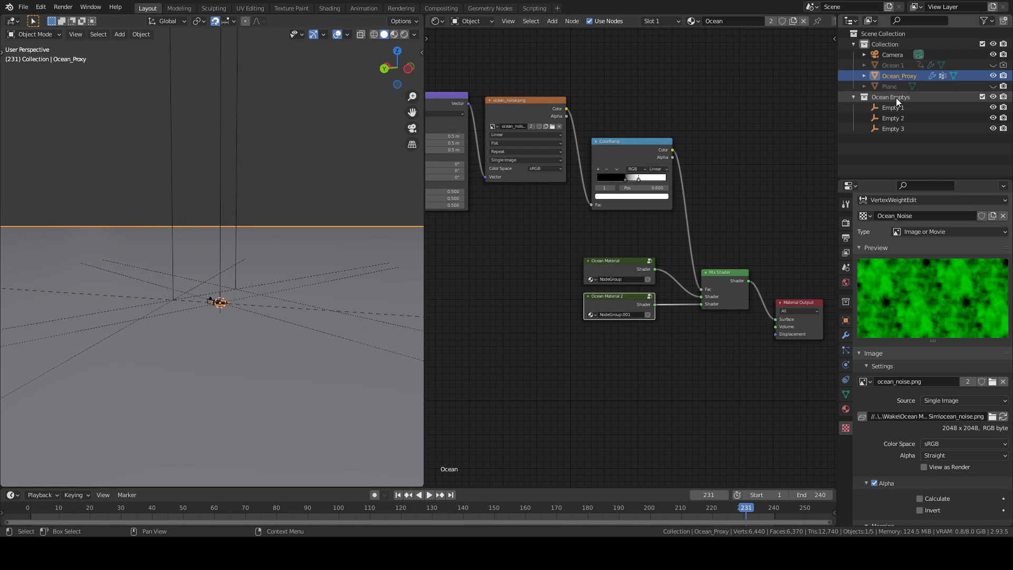
pyautogui.moveTo(285, 203); pyautogui.dragTo(224, 185, button='middle')
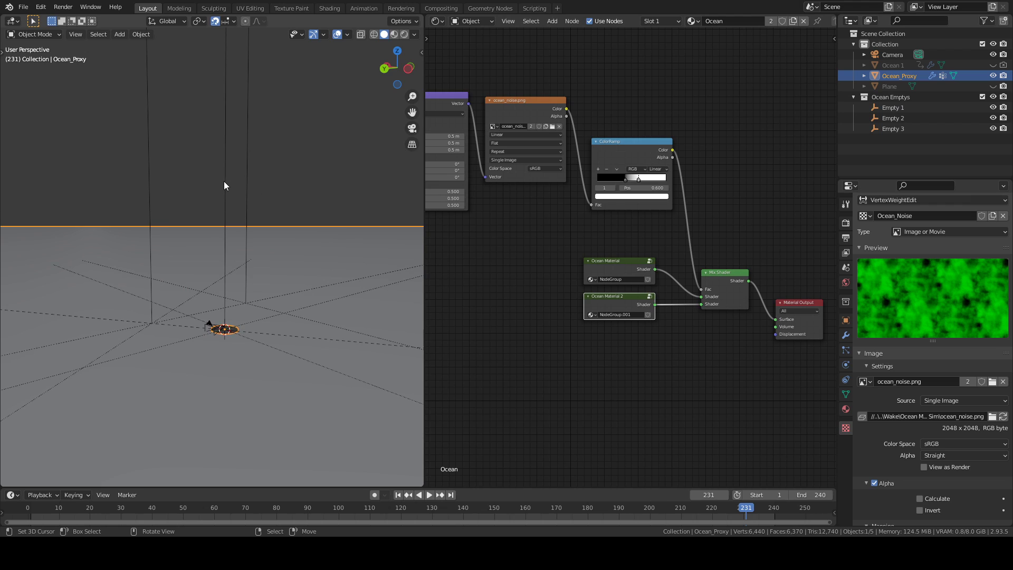
pyautogui.click(224, 182)
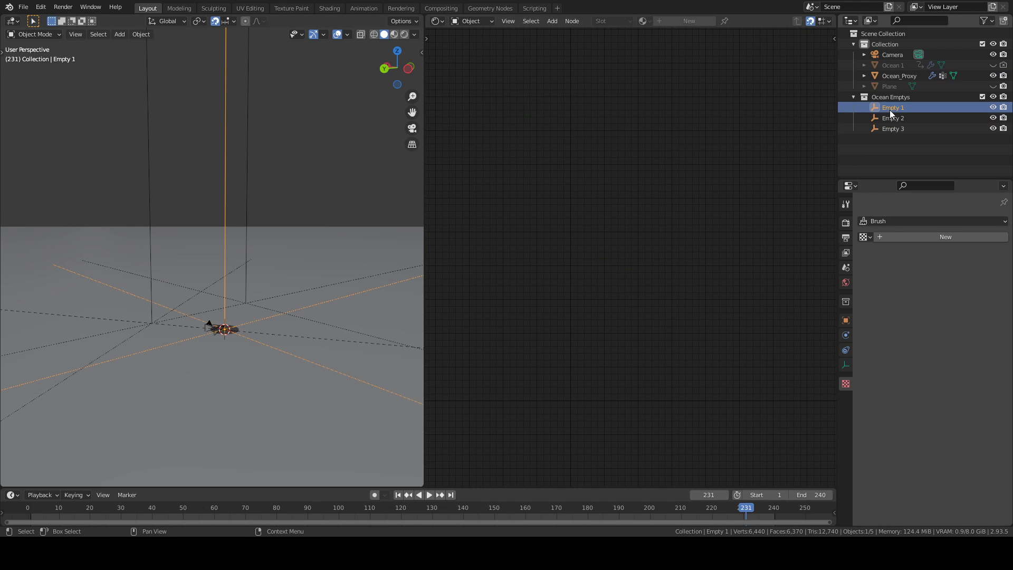
pyautogui.click(148, 153)
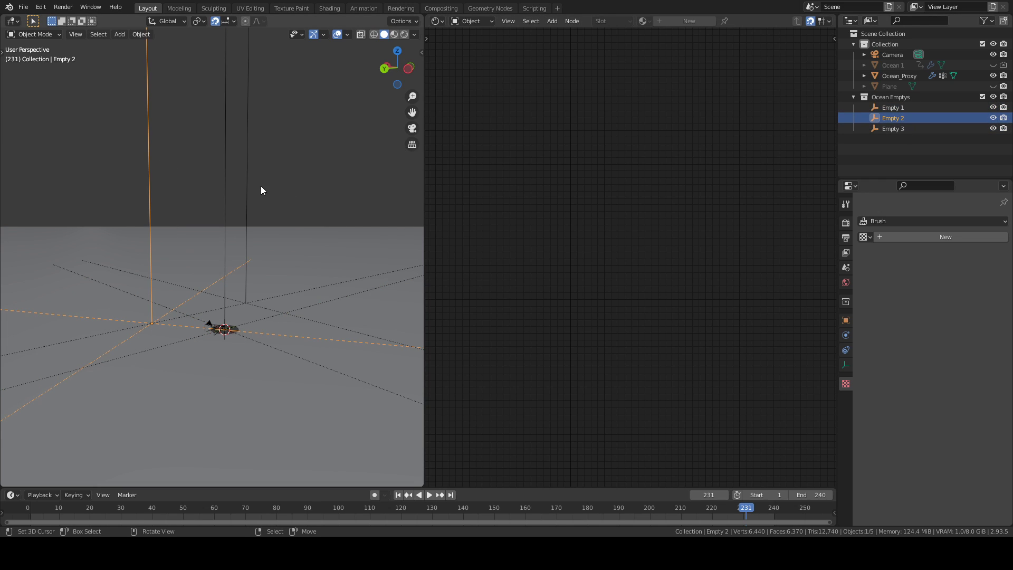
pyautogui.click(892, 129)
pyautogui.moveTo(213, 311); pyautogui.dragTo(264, 333, button='middle')
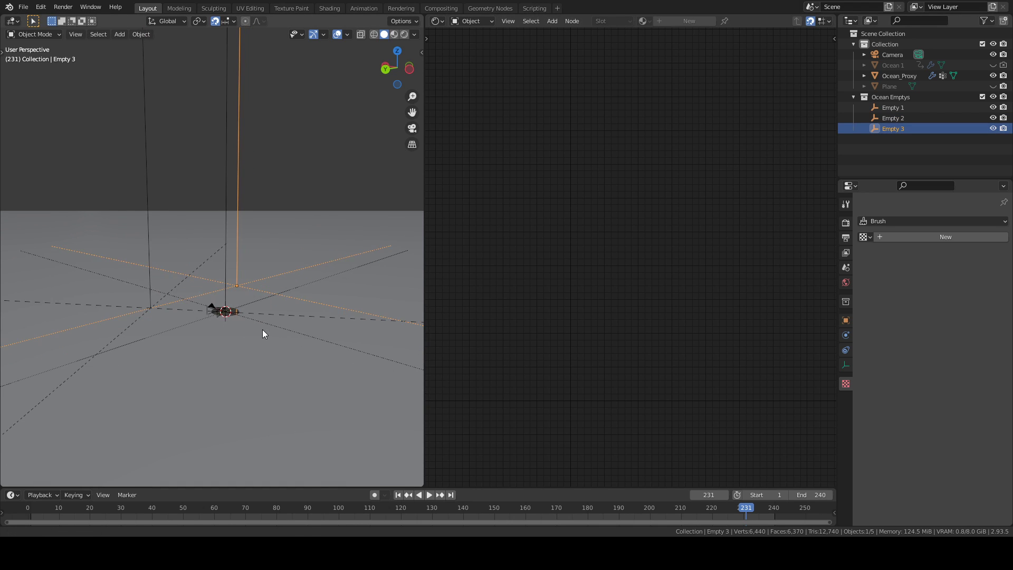
# Switch the viewport to Material Preview shading and select the Ocean_Proxy object.
pyautogui.click(393, 34)
pyautogui.moveTo(315, 276)
pyautogui.mouseDown(button='middle')
pyautogui.moveTo(302, 316)
pyautogui.moveTo(309, 303)
pyautogui.moveTo(290, 272)
pyautogui.moveTo(299, 337)
pyautogui.moveTo(289, 288)
pyautogui.moveTo(284, 299)
pyautogui.mouseUp(button='middle')
pyautogui.click(281, 306)
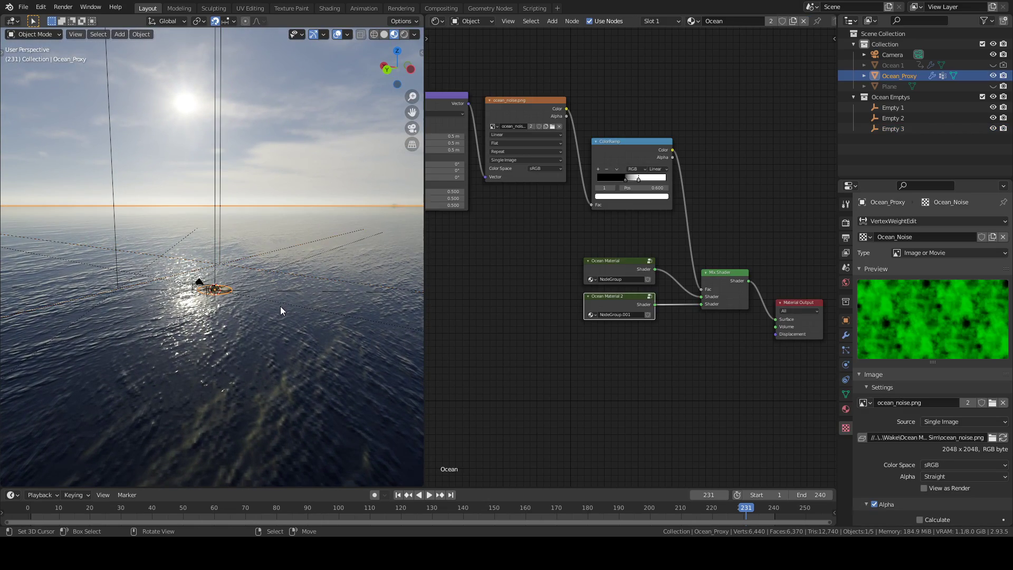
# Examine the Ocean material's Texture Coordinate and Mapping nodes, and select the referenced Empty 3 in the viewport.
pyautogui.scroll(-2, 554, 306)
pyautogui.moveTo(554, 306); pyautogui.dragTo(656, 354, button='middle')
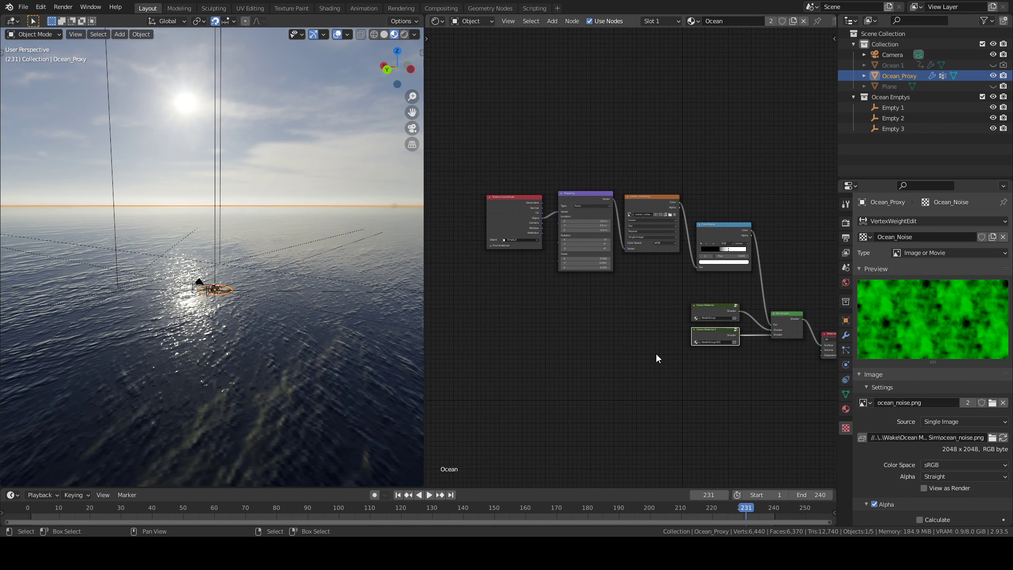
pyautogui.scroll(3, 654, 352)
pyautogui.moveTo(558, 336); pyautogui.dragTo(683, 361, button='middle')
pyautogui.scroll(3, 632, 352)
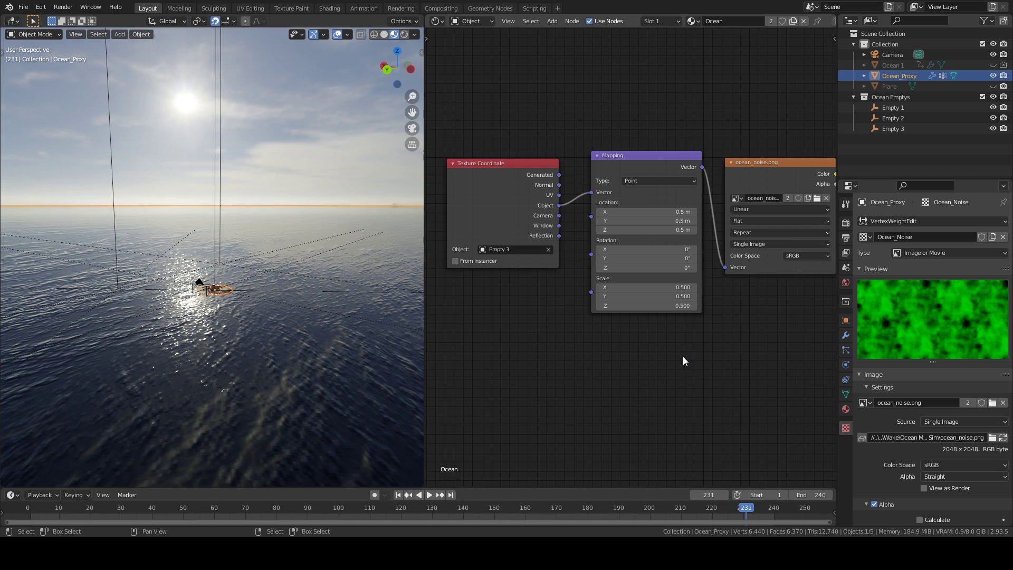
pyautogui.moveTo(599, 373); pyautogui.dragTo(581, 358, button='middle')
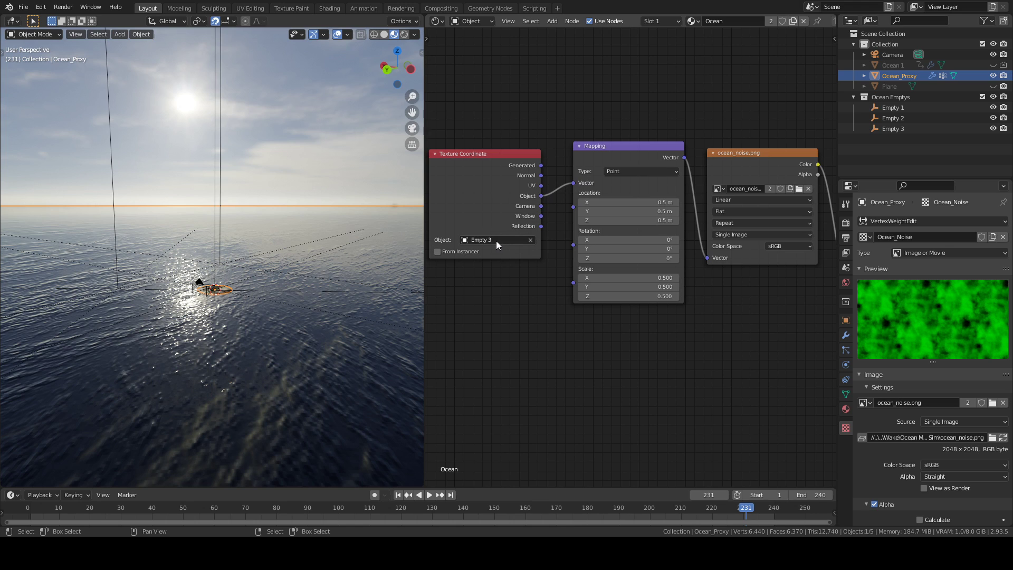
pyautogui.rightClick(221, 131)
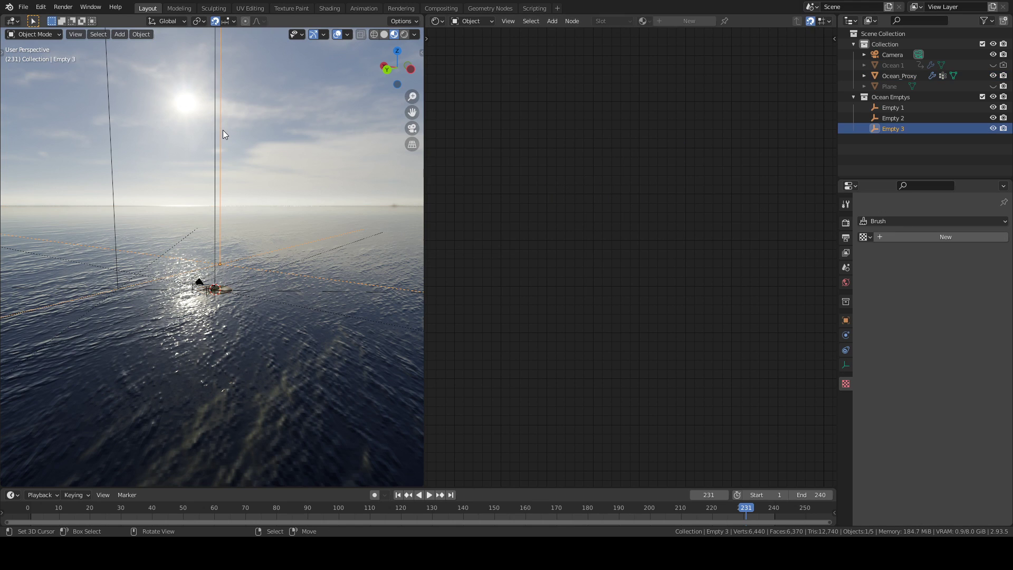
# Reselect Ocean_Proxy and make stop 0 of the material's ColorRamp active to examine its position.
pyautogui.rightClick(265, 290)
pyautogui.moveTo(647, 326); pyautogui.dragTo(541, 357, button='middle')
pyautogui.scroll(10, 558, 335)
pyautogui.moveTo(658, 376); pyautogui.dragTo(627, 368, button='middle')
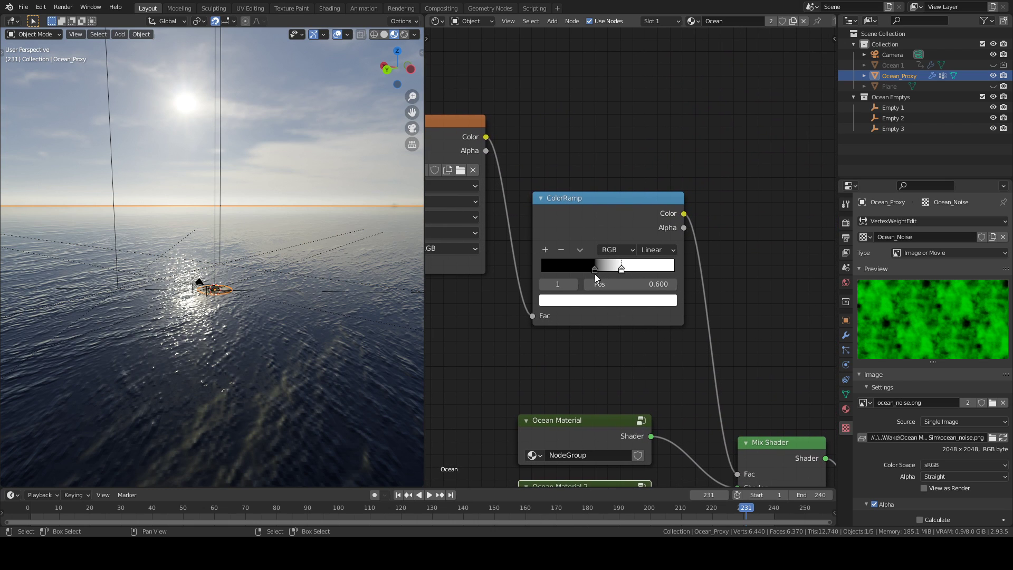
pyautogui.click(543, 289)
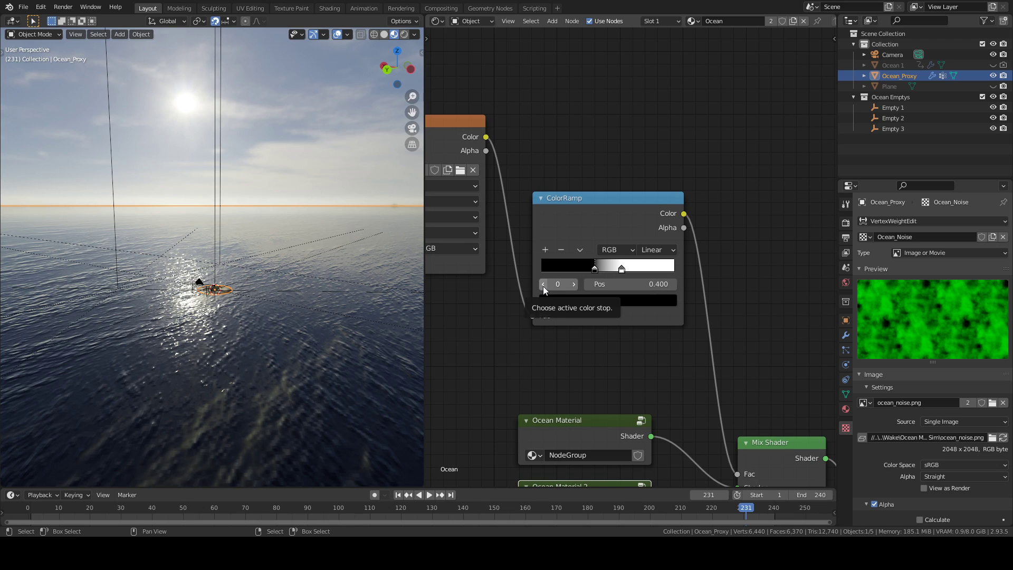
# Switch the Ocean material's ColorRamp between stops 0 and 1 to compare their positions and colours, leaving stop 1 active.
pyautogui.click(577, 284)
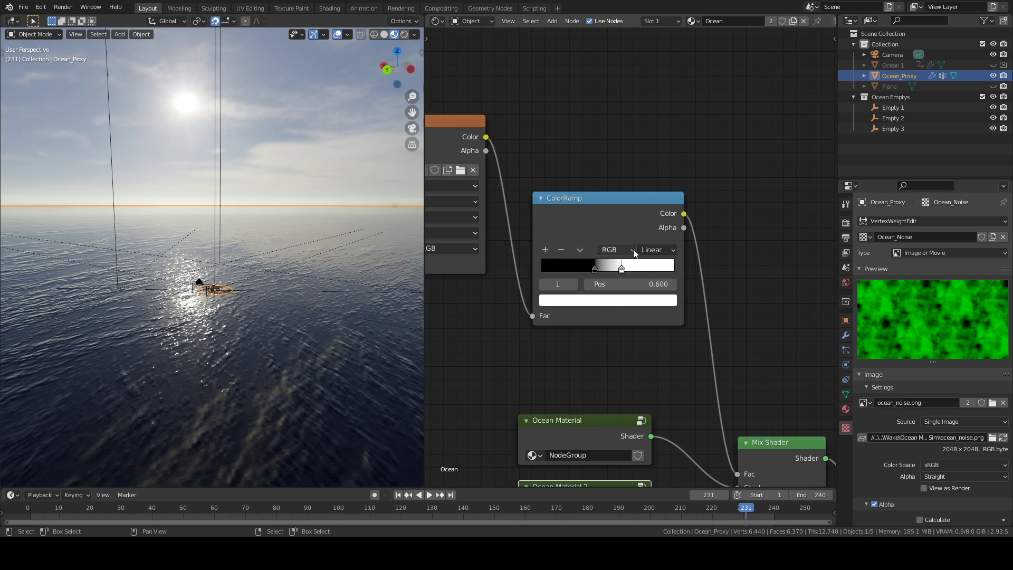
pyautogui.moveTo(636, 350); pyautogui.dragTo(636, 219, button='middle')
pyautogui.scroll(-3, 637, 219)
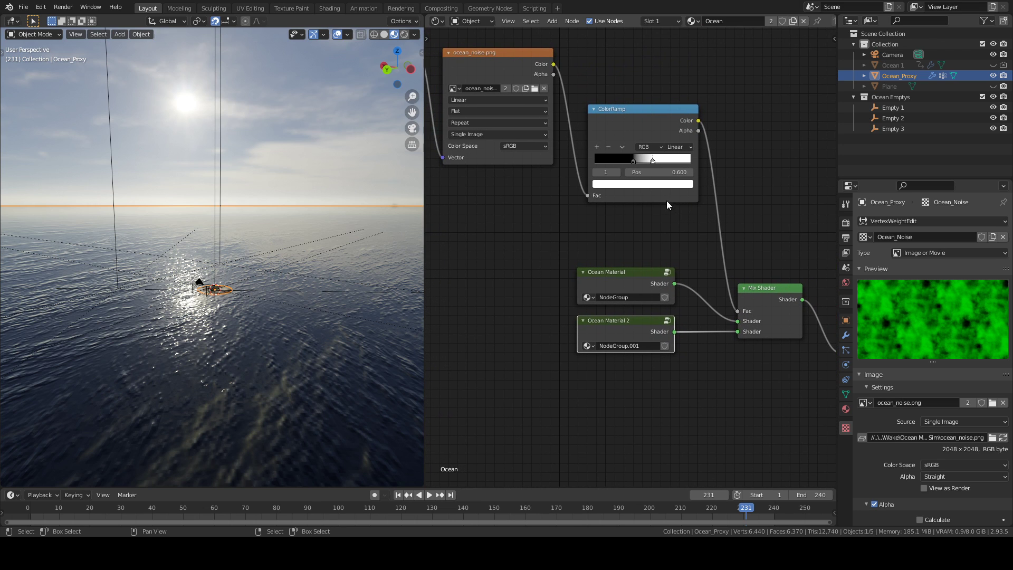
pyautogui.click(597, 174)
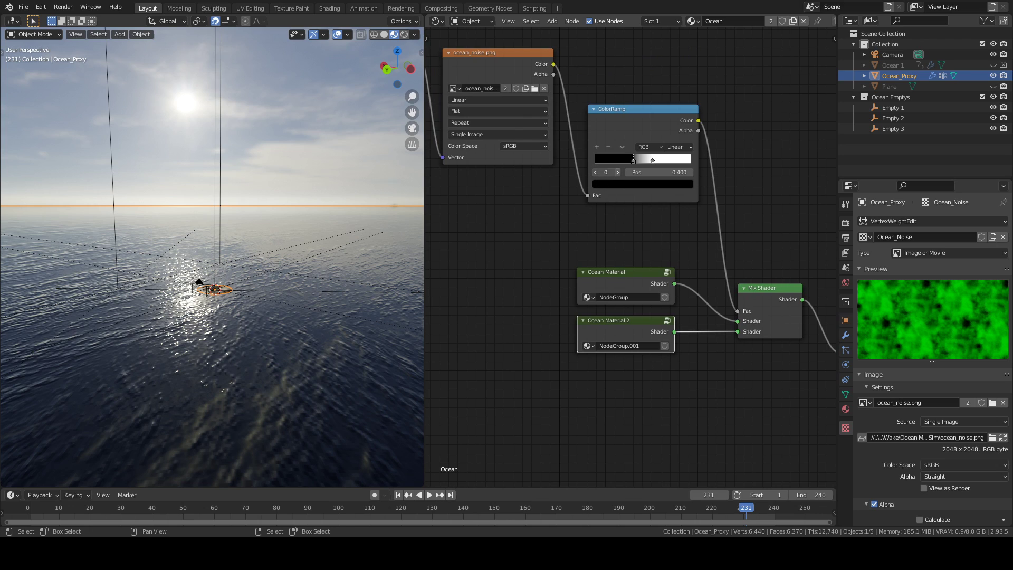
pyautogui.click(618, 172)
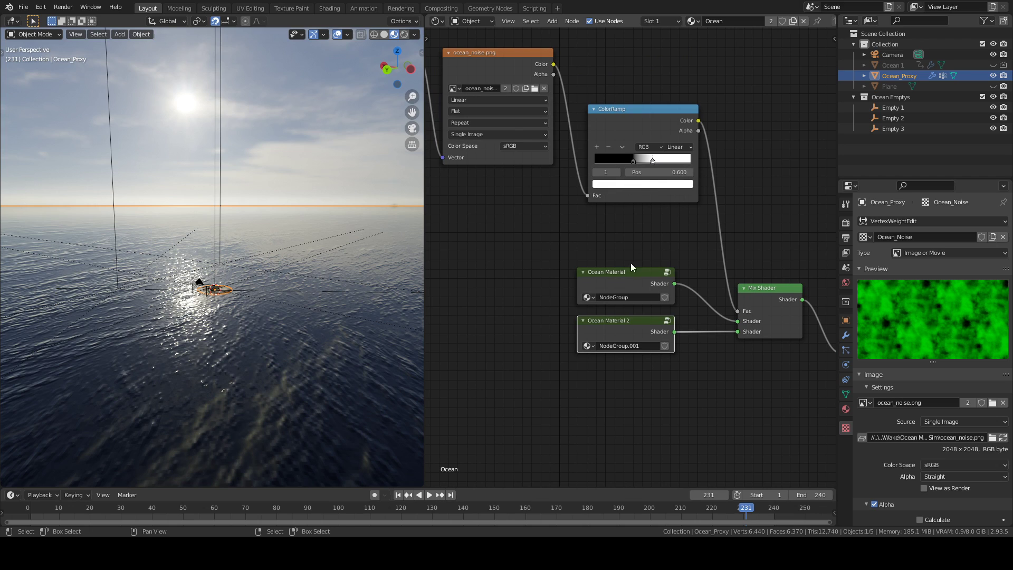
# Open the Ocean Material node group for editing and examine its foam_0001.exr.001 image sequence node.
pyautogui.click(625, 286)
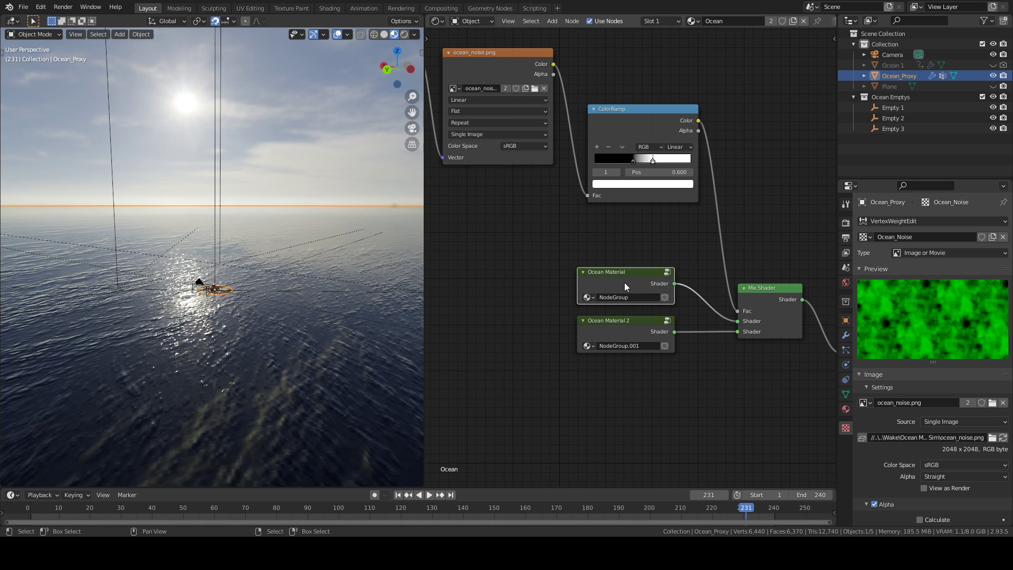
pyautogui.press('Tab')
pyautogui.press('Tab')
pyautogui.press('Tab')
pyautogui.scroll(-3, 569, 259)
pyautogui.moveTo(572, 335); pyautogui.dragTo(427, 418, button='middle')
pyautogui.moveTo(577, 219); pyautogui.dragTo(548, 312, button='middle')
pyautogui.scroll(6, 518, 287)
pyautogui.scroll(2, 548, 222)
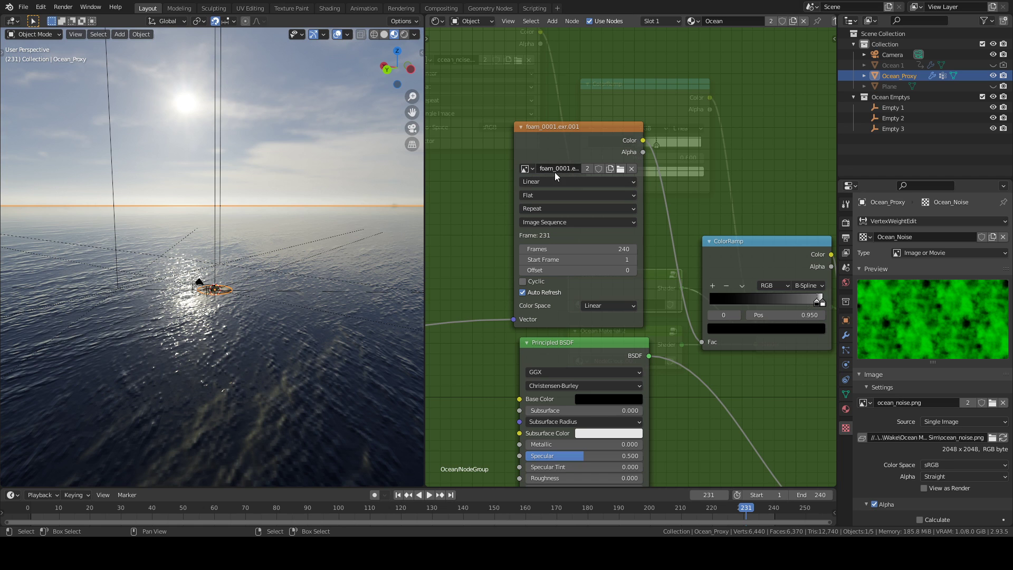
# Widen the Texture Coordinate node inside the group so its Object reference can be read in full.
pyautogui.scroll(-3, 504, 265)
pyautogui.moveTo(511, 347); pyautogui.dragTo(673, 175, button='middle')
pyautogui.scroll(-6, 625, 257)
pyautogui.moveTo(587, 334); pyautogui.dragTo(701, 331, button='middle')
pyautogui.scroll(6, 682, 331)
pyautogui.moveTo(558, 341); pyautogui.dragTo(737, 383, button='middle')
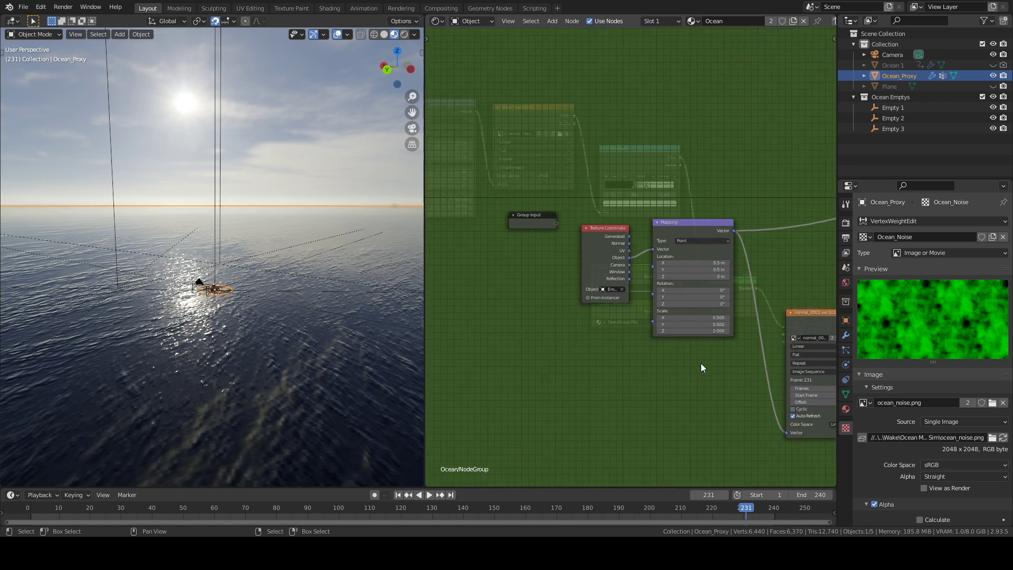
pyautogui.scroll(2, 608, 317)
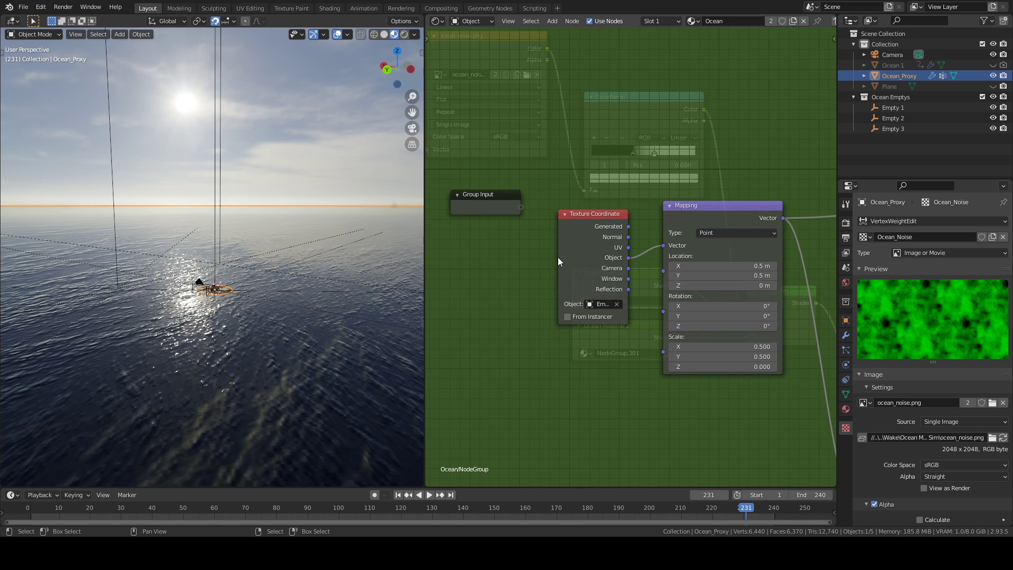
pyautogui.moveTo(558, 258); pyautogui.dragTo(533, 256)
pyautogui.scroll(1, 617, 345)
pyautogui.moveTo(617, 345); pyautogui.dragTo(545, 287, button='middle')
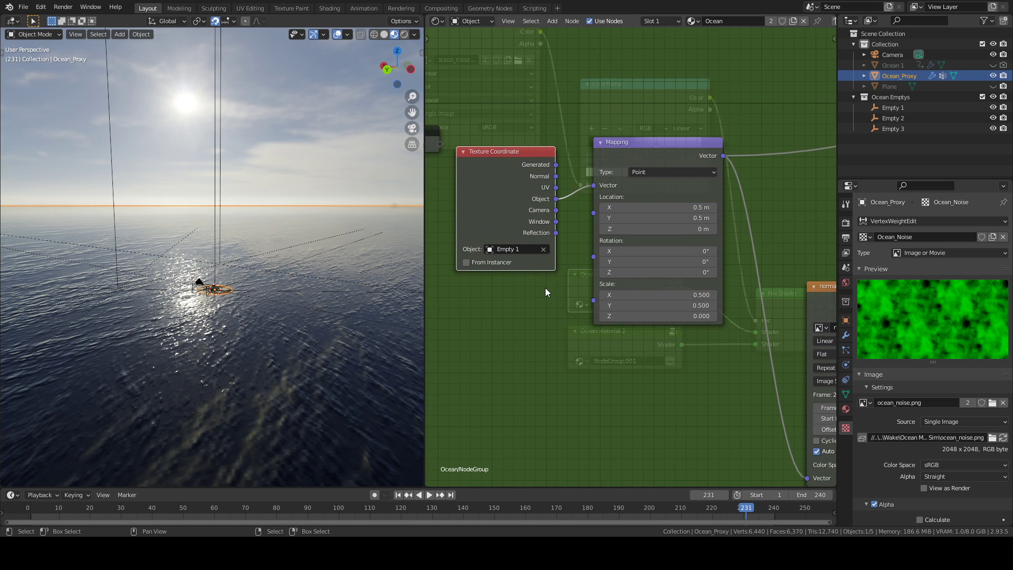
# Set the Location Z of the group's Mapping node to 0.5 m and inspect the ocean surface.
pyautogui.scroll(-3, 556, 260)
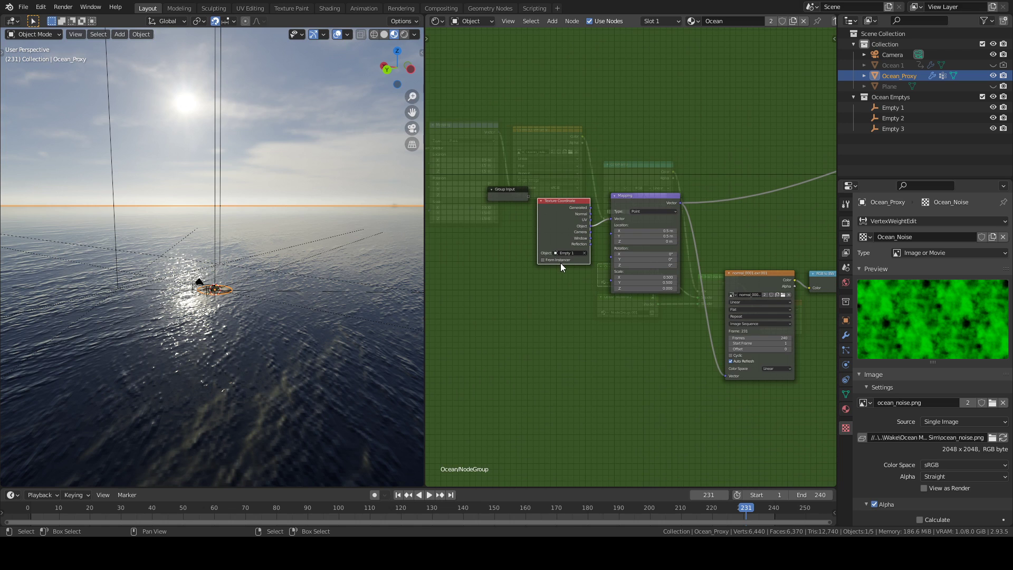
pyautogui.scroll(-2, 654, 248)
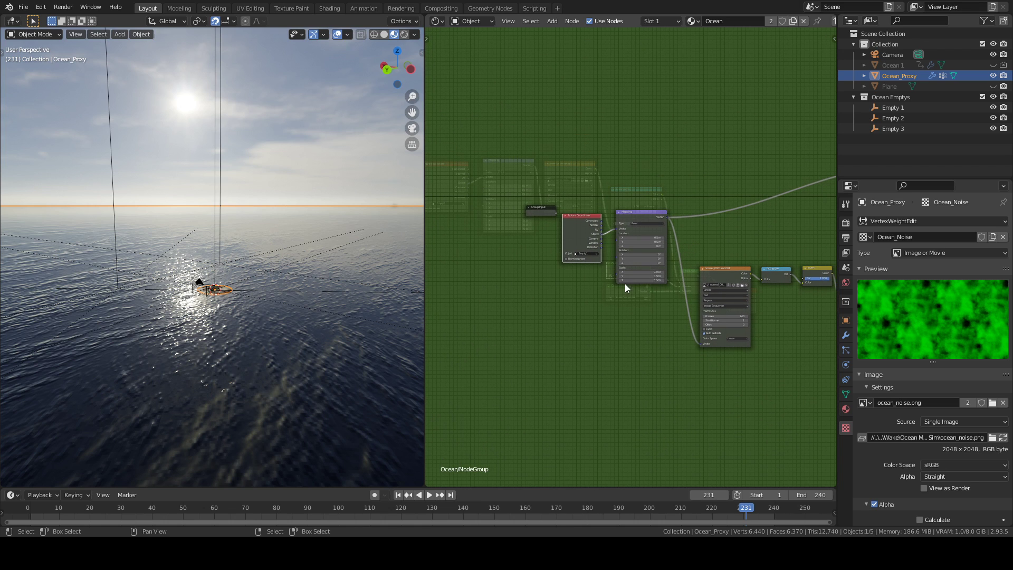
pyautogui.scroll(4, 598, 288)
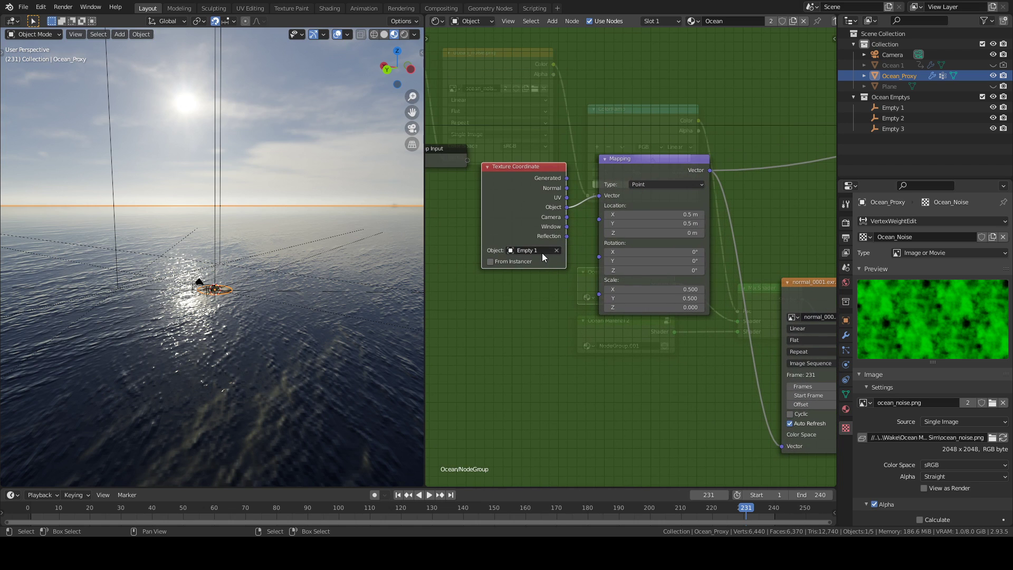
pyautogui.moveTo(640, 357); pyautogui.dragTo(554, 360, button='middle')
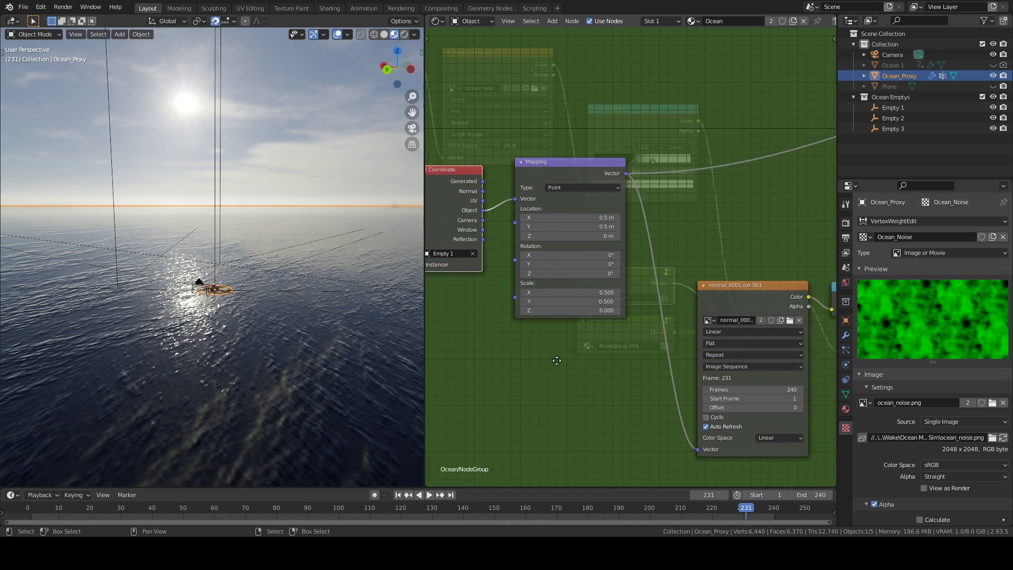
pyautogui.click(591, 237)
pyautogui.write('.5')
pyautogui.press('Return')
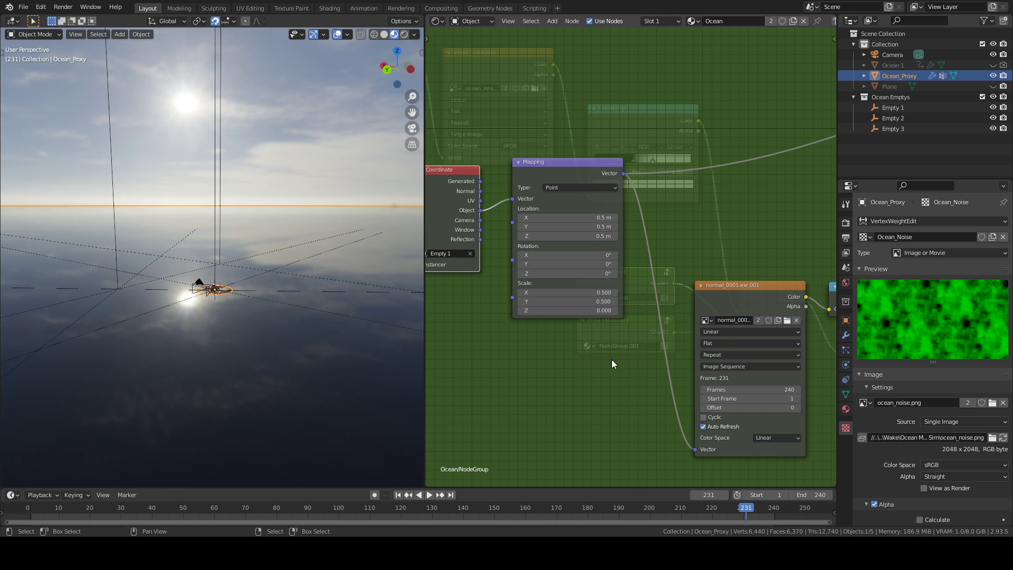
pyautogui.moveTo(358, 334); pyautogui.dragTo(272, 333, button='middle')
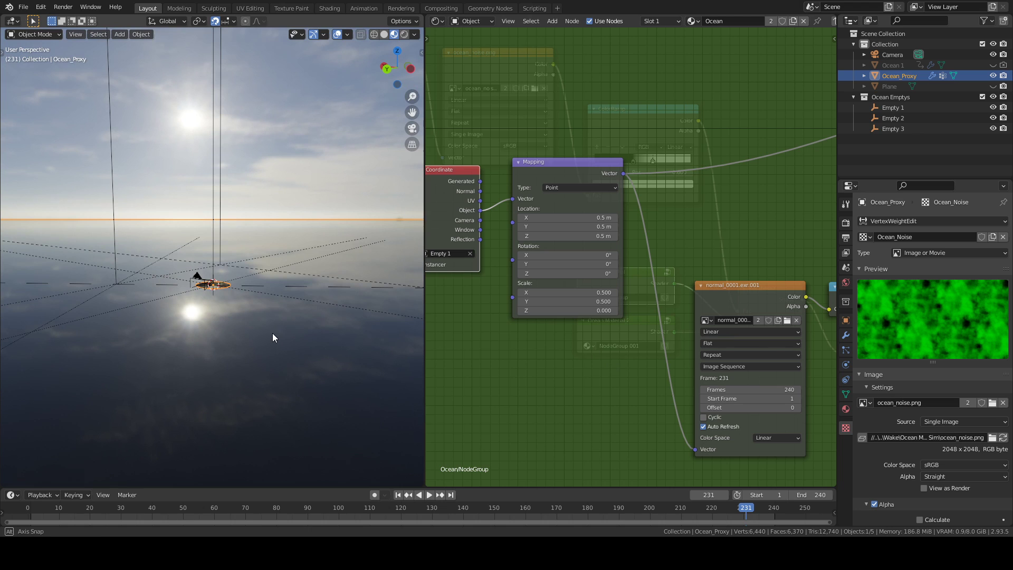
# Examine the normal-map image sequence node and choose normal_0001.exr.001 again from its list of images.
pyautogui.moveTo(578, 385); pyautogui.dragTo(447, 319, button='middle')
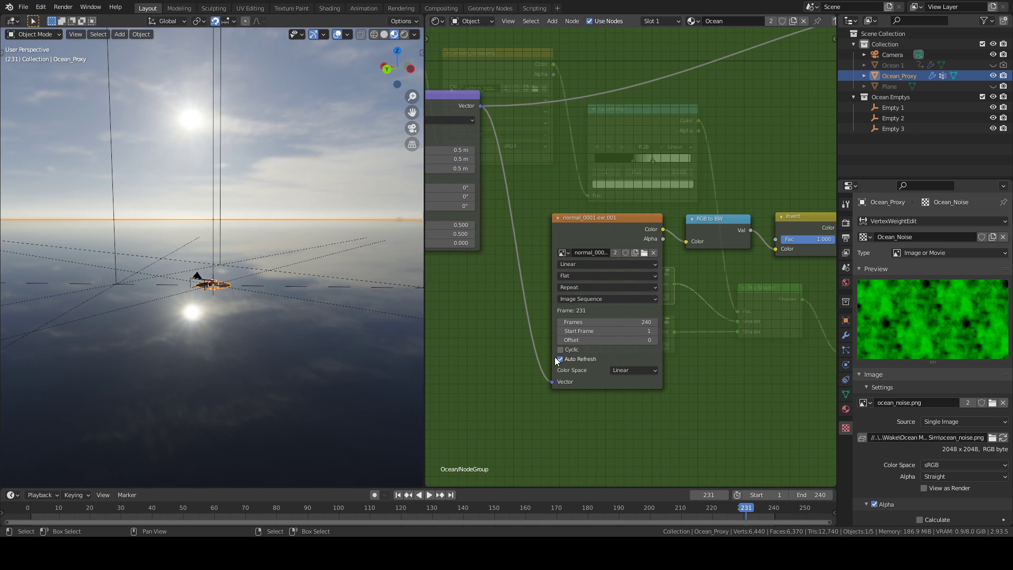
pyautogui.moveTo(710, 374); pyautogui.dragTo(673, 359, button='middle')
pyautogui.scroll(1, 673, 353)
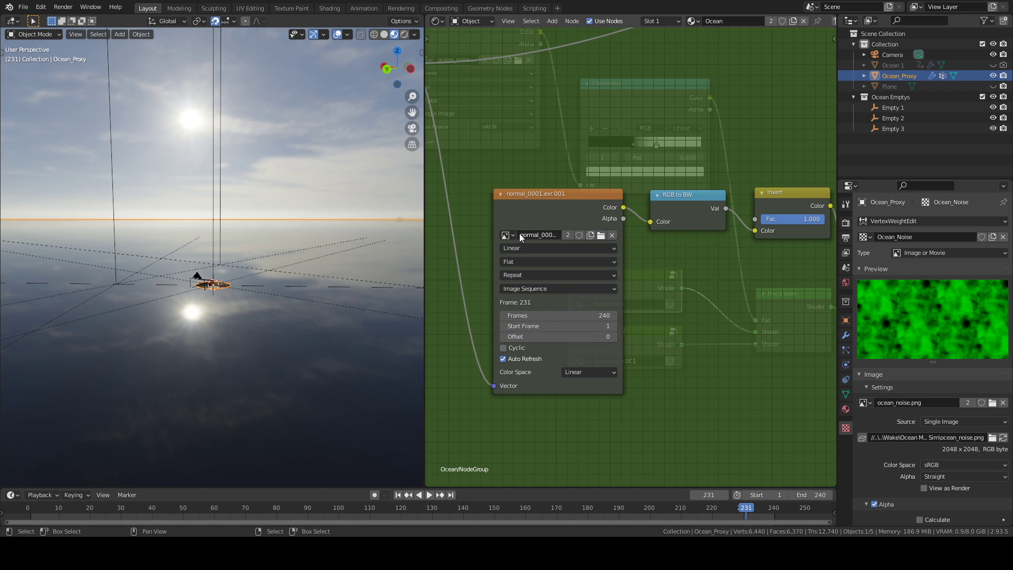
pyautogui.scroll(-2, 530, 251)
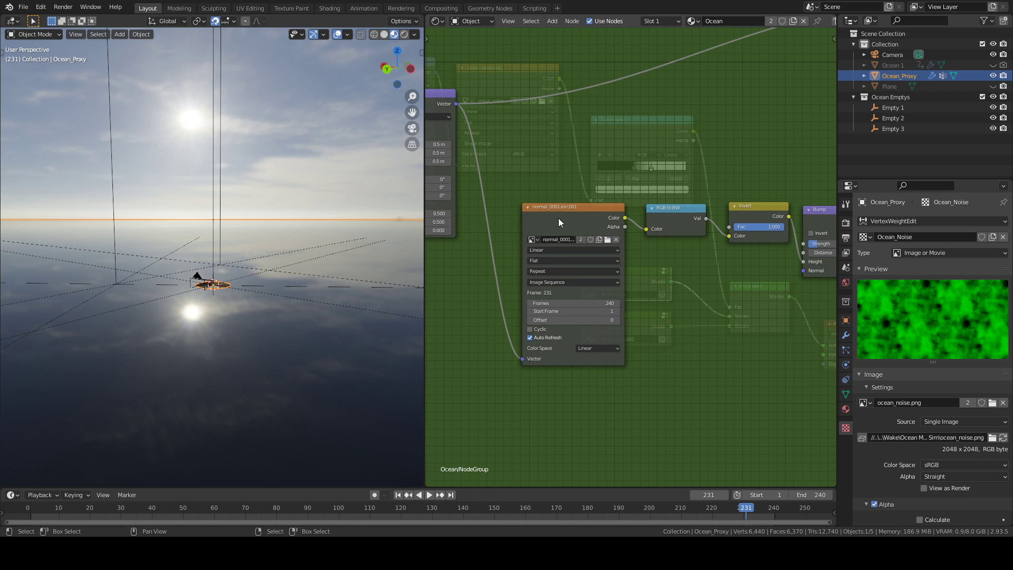
pyautogui.click(534, 240)
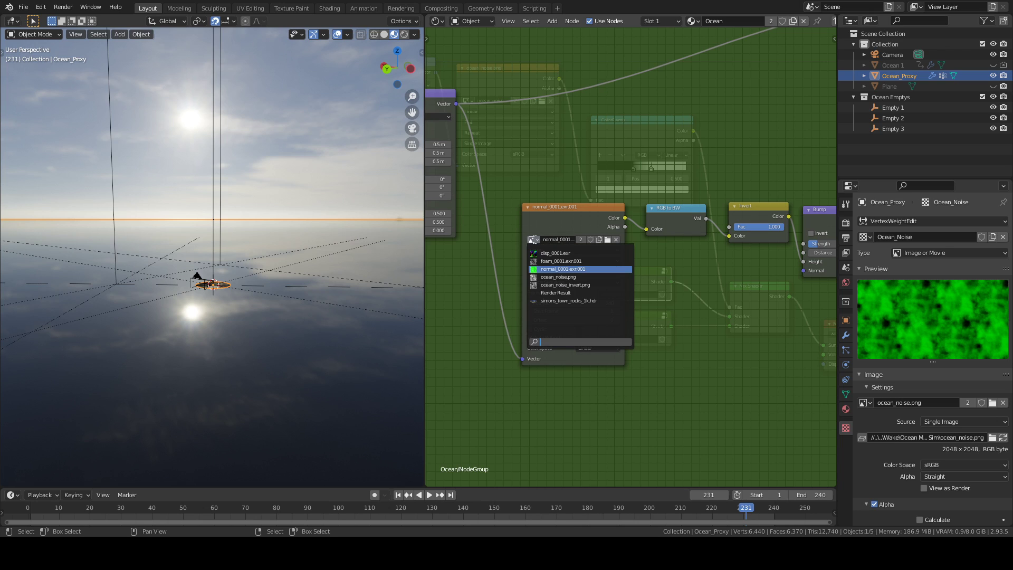
pyautogui.click(552, 269)
# Examine the Bump node's Strength and Distance values and its Normal link to the two Principled BSDF nodes.
pyautogui.moveTo(667, 305); pyautogui.dragTo(501, 322, button='middle')
pyautogui.moveTo(651, 326); pyautogui.dragTo(592, 321, button='middle')
pyautogui.scroll(3, 589, 330)
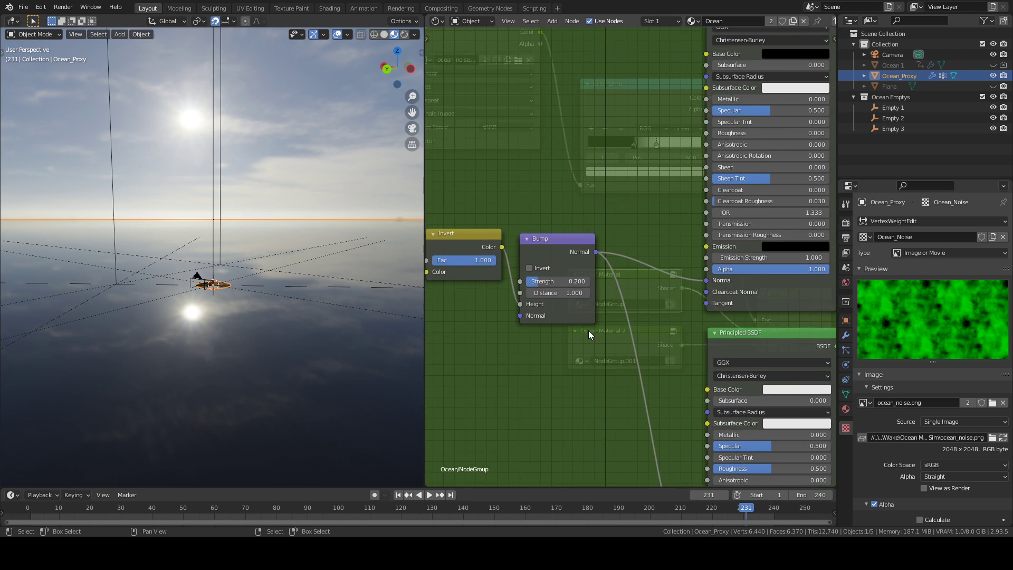
pyautogui.scroll(1, 588, 330)
pyautogui.scroll(3, 296, 338)
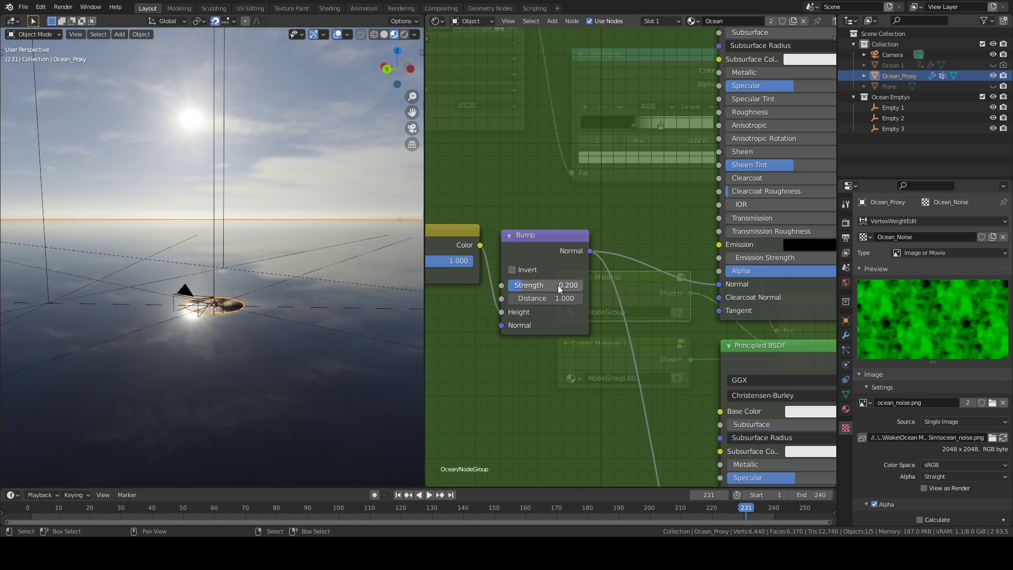
# Examine how the group's Mix Shader is wired, locate the unconnected Transparent BSDF, and inspect the ocean surface from above.
pyautogui.scroll(-2, 615, 333)
pyautogui.moveTo(615, 333); pyautogui.dragTo(509, 416, button='middle')
pyautogui.scroll(-5, 518, 406)
pyautogui.moveTo(672, 293); pyautogui.dragTo(636, 242, button='middle')
pyautogui.moveTo(725, 302); pyautogui.dragTo(637, 297, button='middle')
pyautogui.scroll(4, 607, 327)
pyautogui.moveTo(600, 337); pyautogui.dragTo(624, 297, button='middle')
pyautogui.scroll(4, 619, 291)
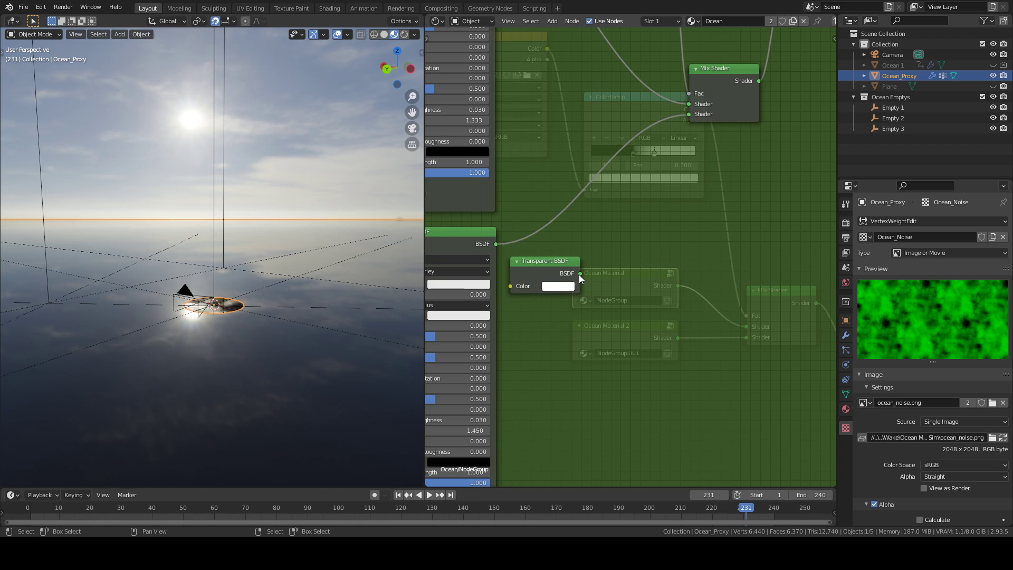
pyautogui.moveTo(249, 372)
pyautogui.mouseDown(button='middle')
pyautogui.moveTo(248, 424)
pyautogui.moveTo(248, 373)
pyautogui.moveTo(262, 388)
pyautogui.moveTo(259, 356)
pyautogui.mouseUp(button='middle')
pyautogui.moveTo(355, 364); pyautogui.dragTo(352, 354, button='middle')
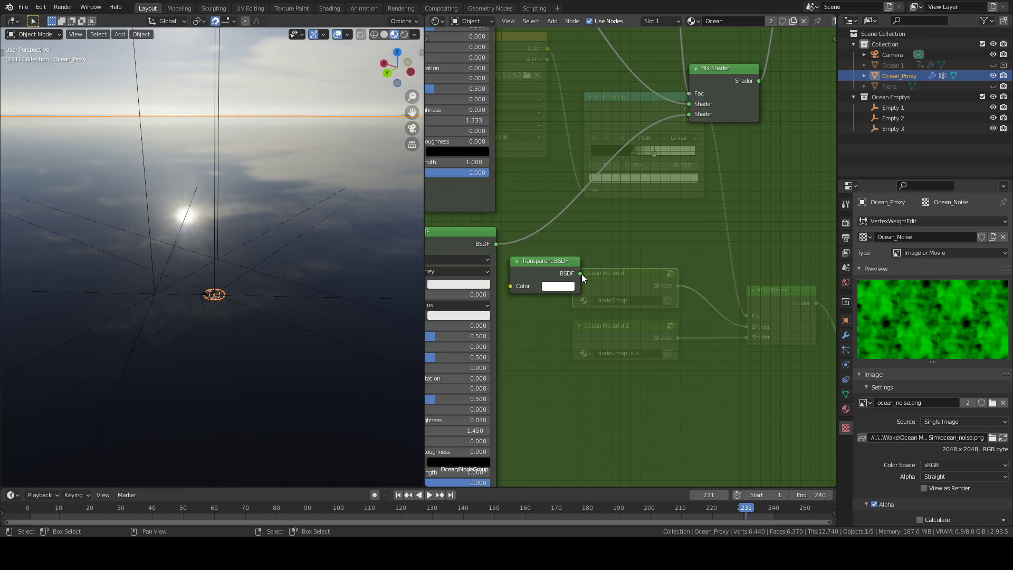
# Select the Transparent BSDF node and step the animation back to frame 219.
pyautogui.moveTo(580, 273)
pyautogui.mouseDown()
pyautogui.moveTo(653, 123)
pyautogui.moveTo(687, 114)
pyautogui.moveTo(664, 129)
pyautogui.moveTo(590, 290)
pyautogui.moveTo(582, 280)
pyautogui.mouseUp()
pyautogui.press('Left')
pyautogui.press('Left')
pyautogui.press('Left')
pyautogui.press('Left')
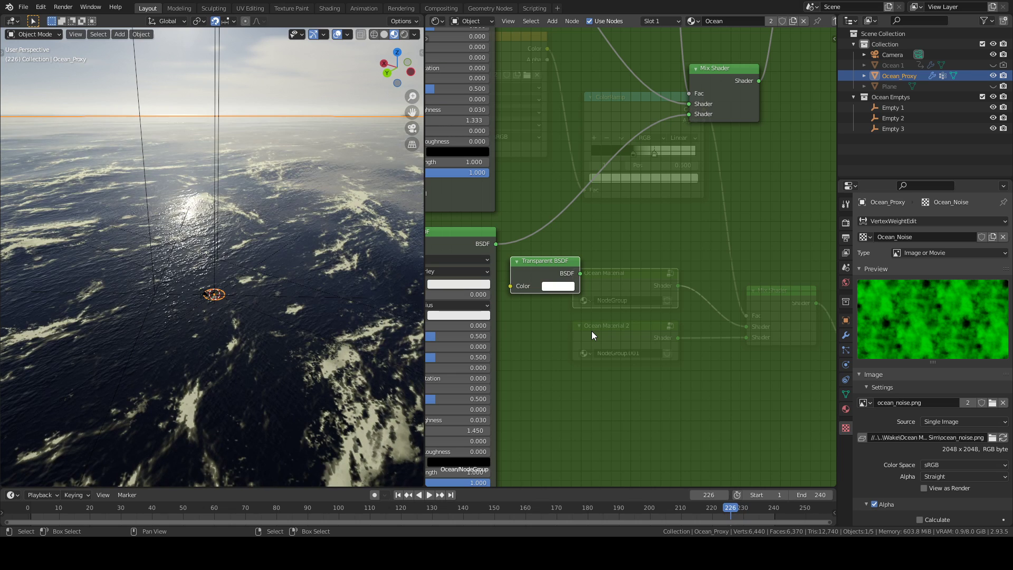
pyautogui.press('Left')
pyautogui.press('Left')
pyautogui.press('Left')
pyautogui.press('Left')
pyautogui.press('Left')
pyautogui.press('Left')
pyautogui.press('Left')
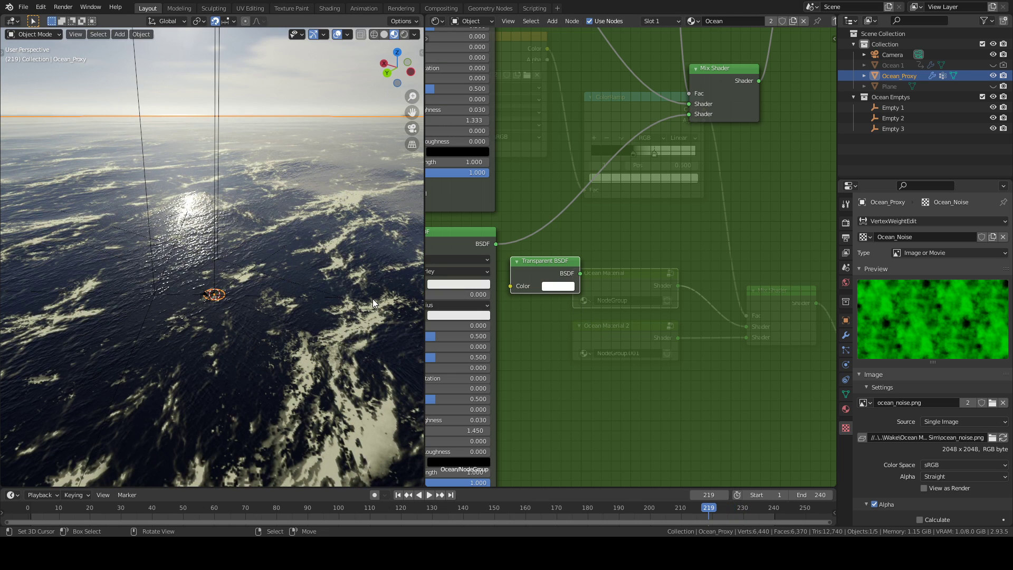
# Try the Transparent BSDF in the Mix Shader's second Shader input, and reconnect the lower Principled BSDF in its place.
pyautogui.moveTo(366, 296); pyautogui.dragTo(356, 279, button='middle')
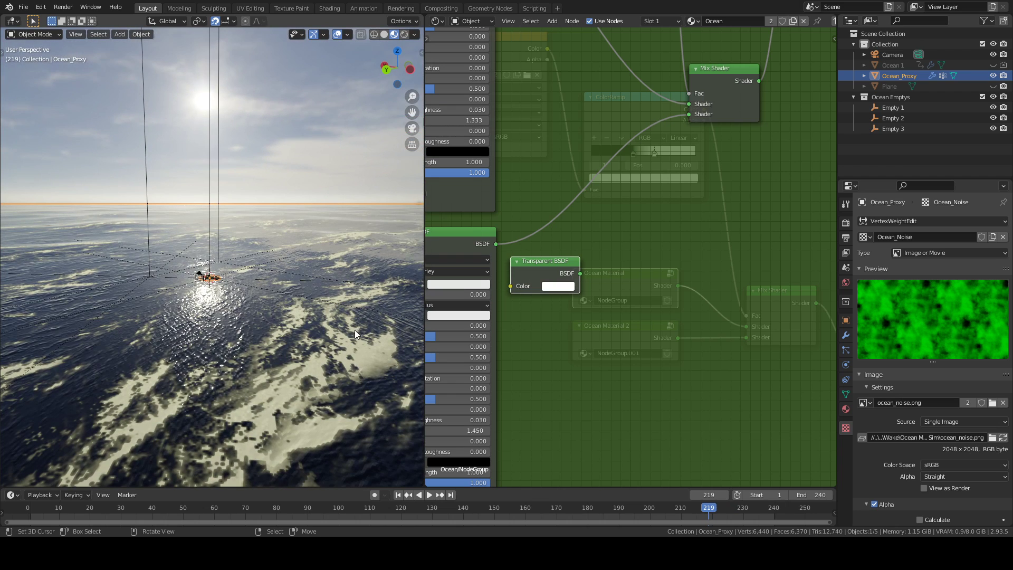
pyautogui.scroll(-3, 348, 300)
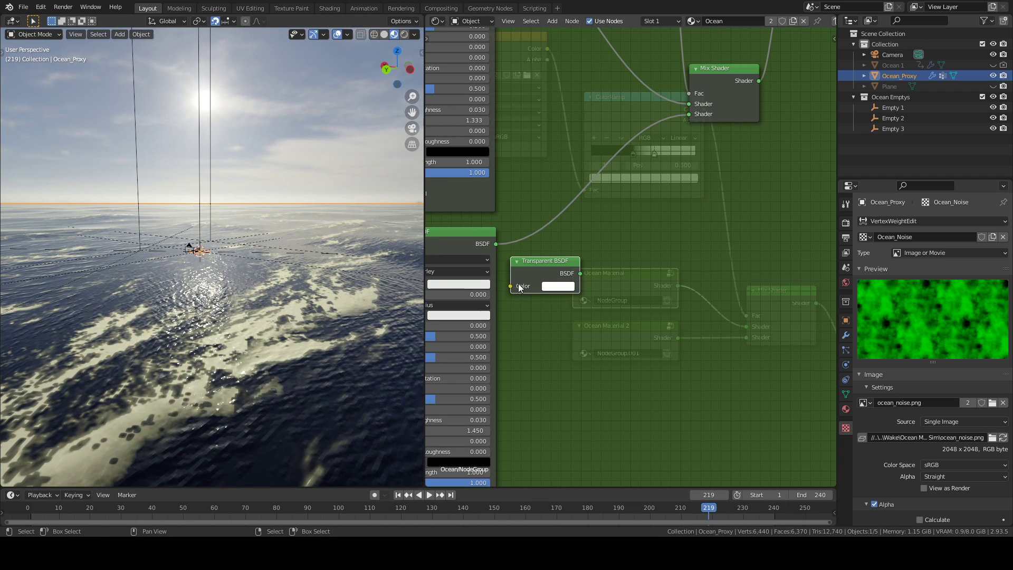
pyautogui.moveTo(580, 273); pyautogui.dragTo(690, 114)
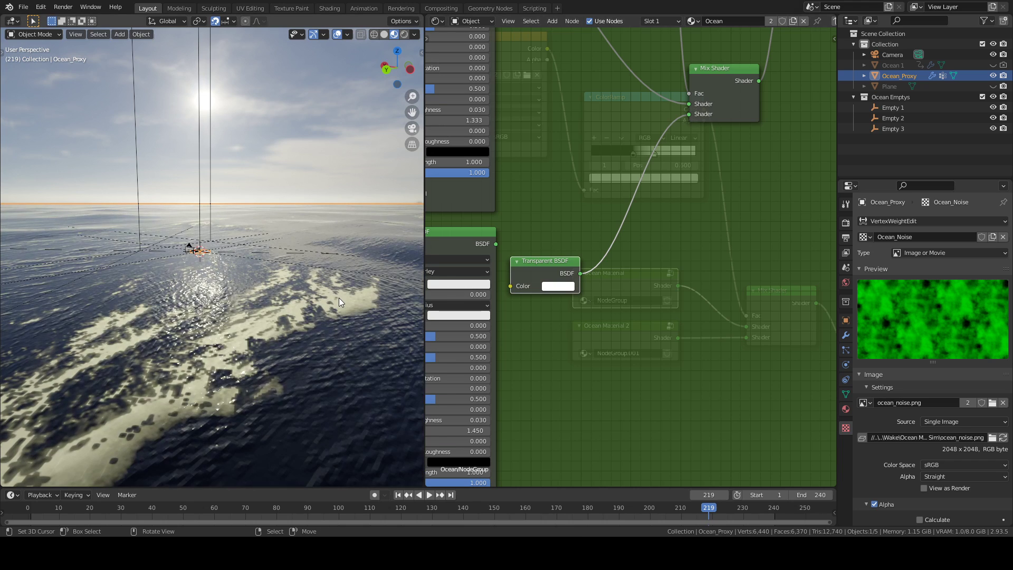
pyautogui.moveTo(337, 296); pyautogui.dragTo(337, 315, button='middle')
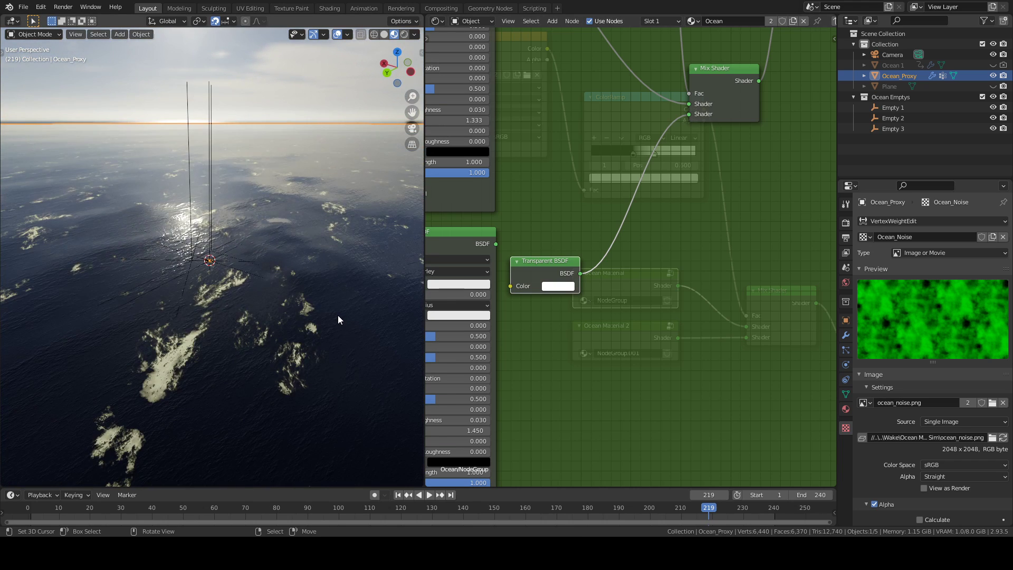
pyautogui.scroll(3, 338, 315)
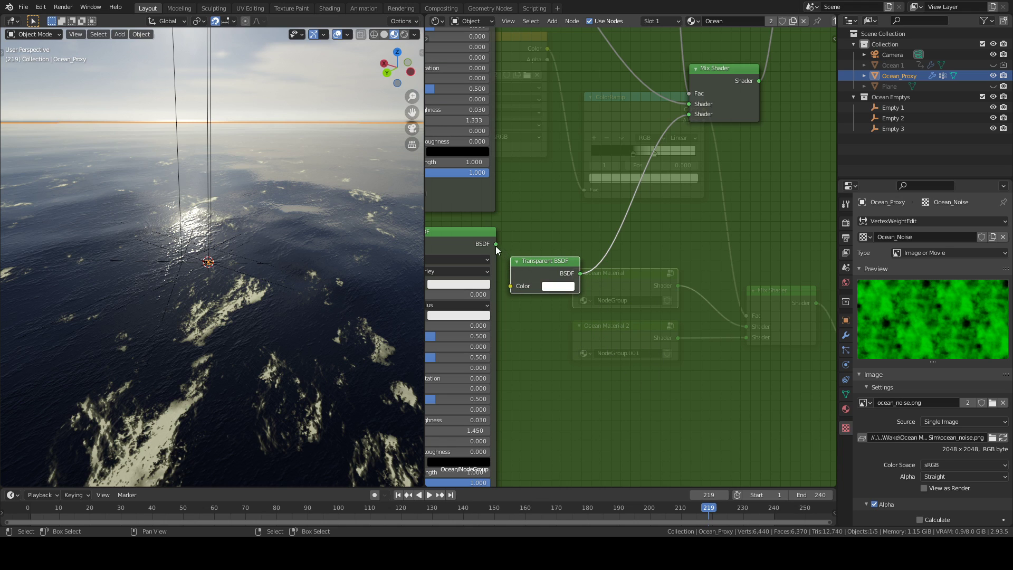
pyautogui.moveTo(495, 244); pyautogui.dragTo(689, 113)
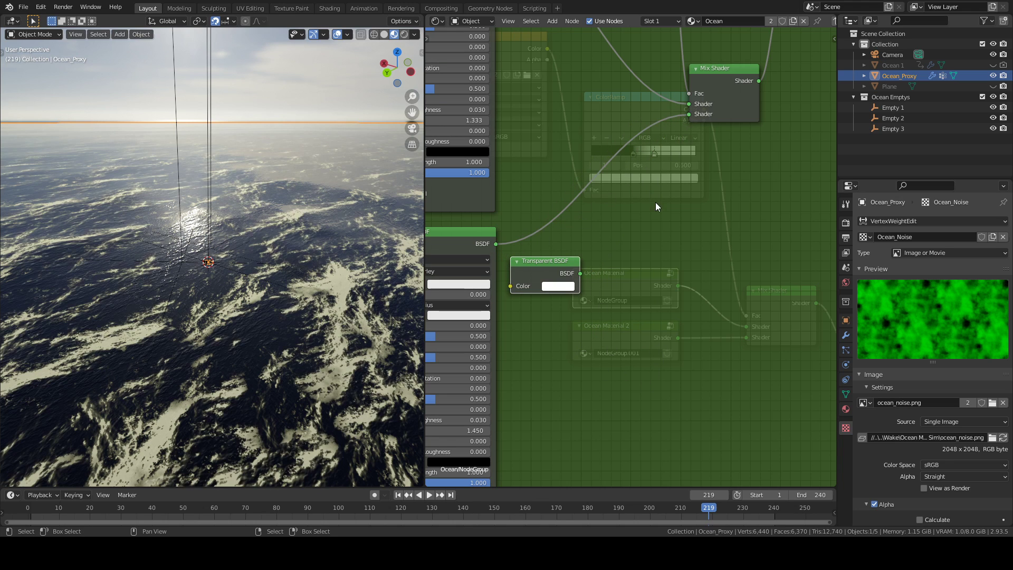
# Examine the ColorRamp between the foam image sequence and the Mix Shader's Fac input, including its B-Spline interpolation and stop position.
pyautogui.scroll(-8, 540, 211)
pyautogui.moveTo(730, 200); pyautogui.dragTo(703, 296, button='middle')
pyautogui.scroll(6, 641, 220)
pyautogui.moveTo(626, 160); pyautogui.dragTo(712, 301, button='middle')
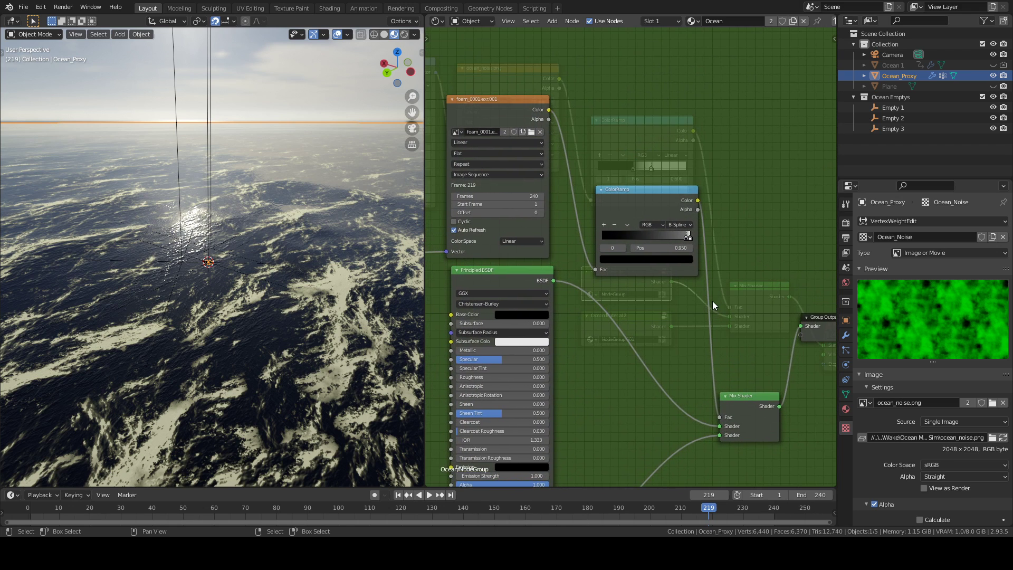
pyautogui.scroll(3, 710, 304)
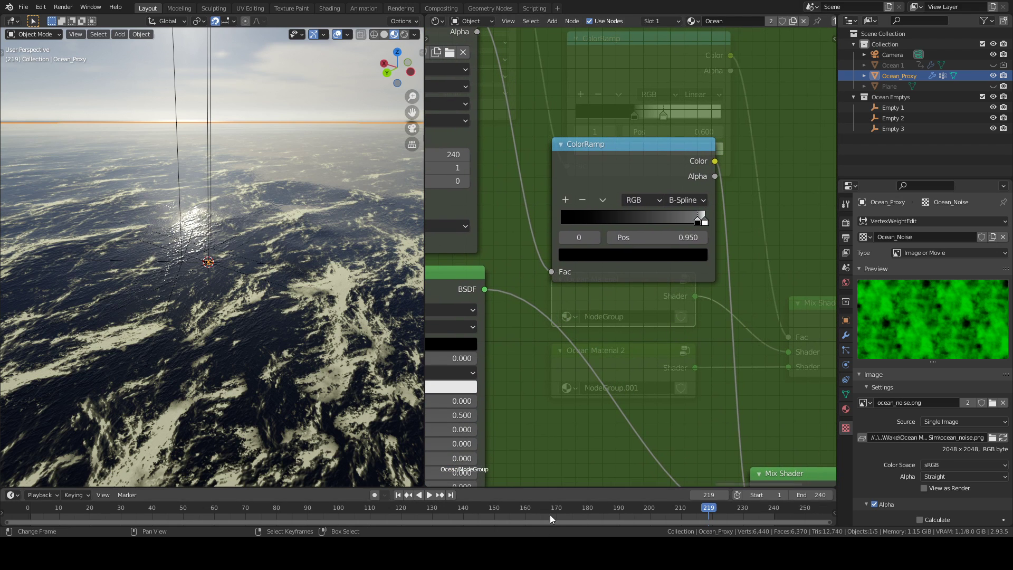
# Move the animation to frame 174 and compare the ocean foam with the foam ColorRamp's settings.
pyautogui.click(568, 516)
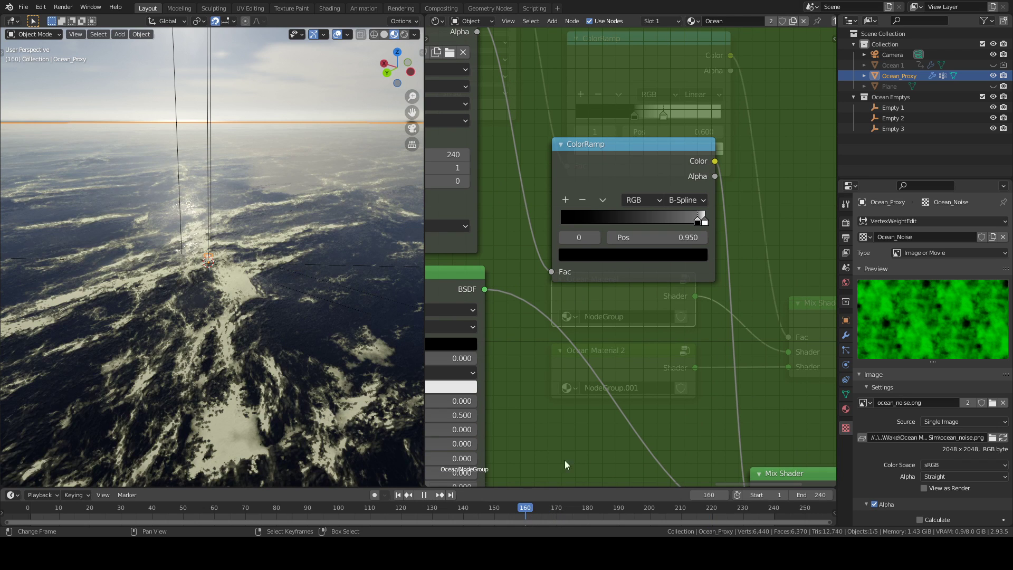
pyautogui.scroll(2, 631, 350)
pyautogui.moveTo(632, 338); pyautogui.dragTo(614, 377, button='middle')
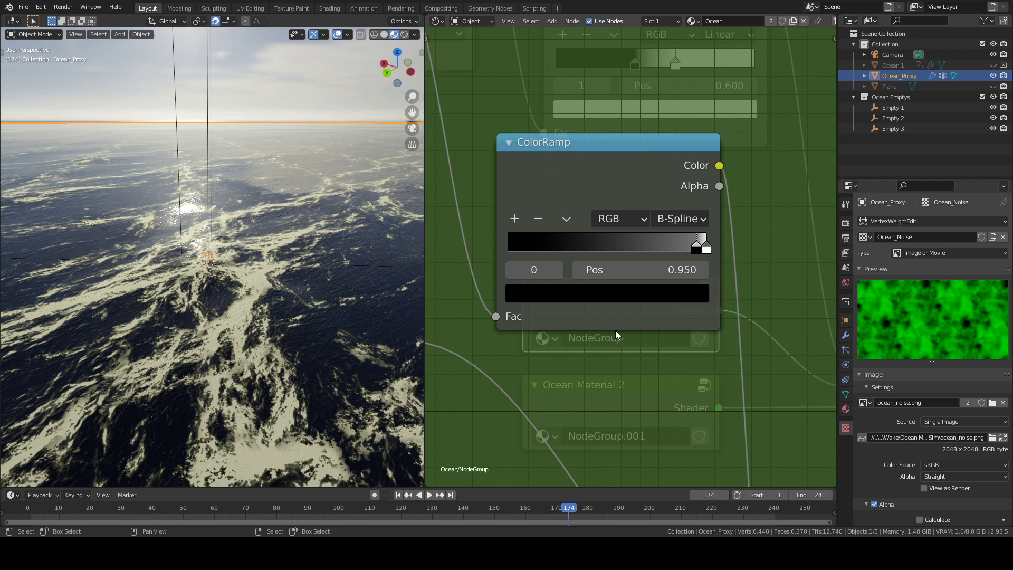
# Examine the black and white stops of the foam ColorRamp, and leave the Ocean Material node group.
pyautogui.scroll(-4, 615, 330)
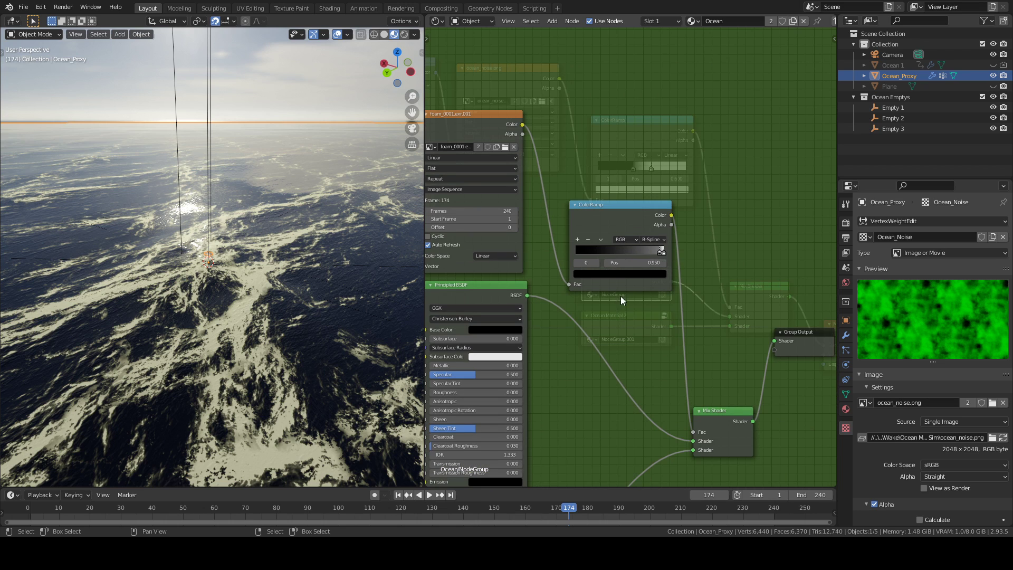
pyautogui.scroll(3, 617, 276)
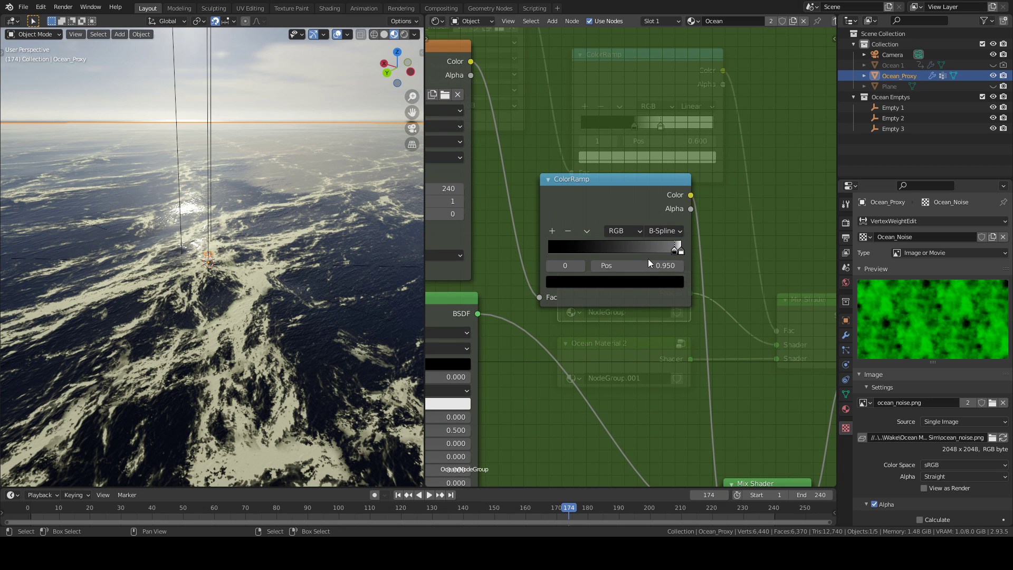
pyautogui.scroll(-2, 649, 274)
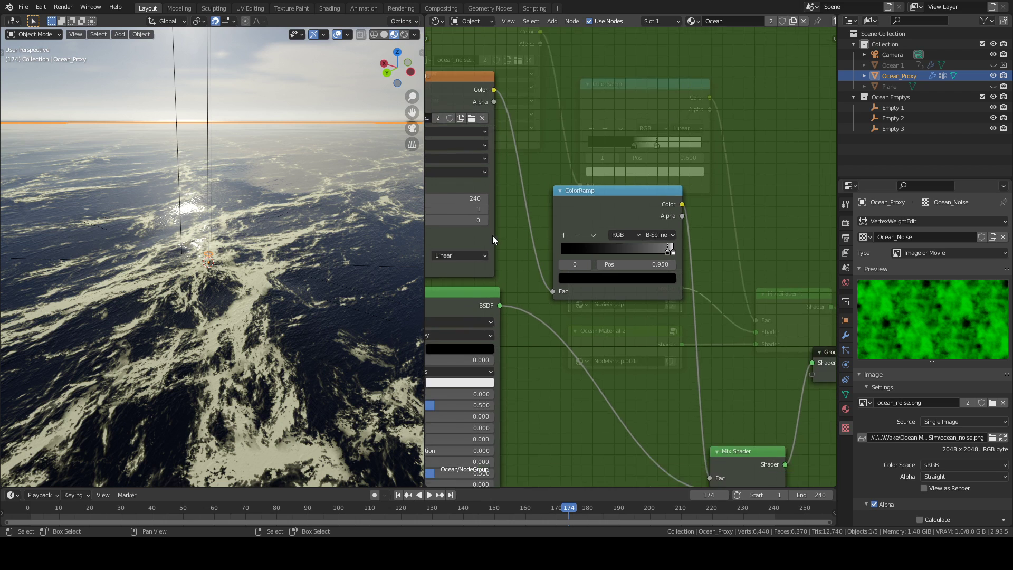
pyautogui.scroll(3, 631, 258)
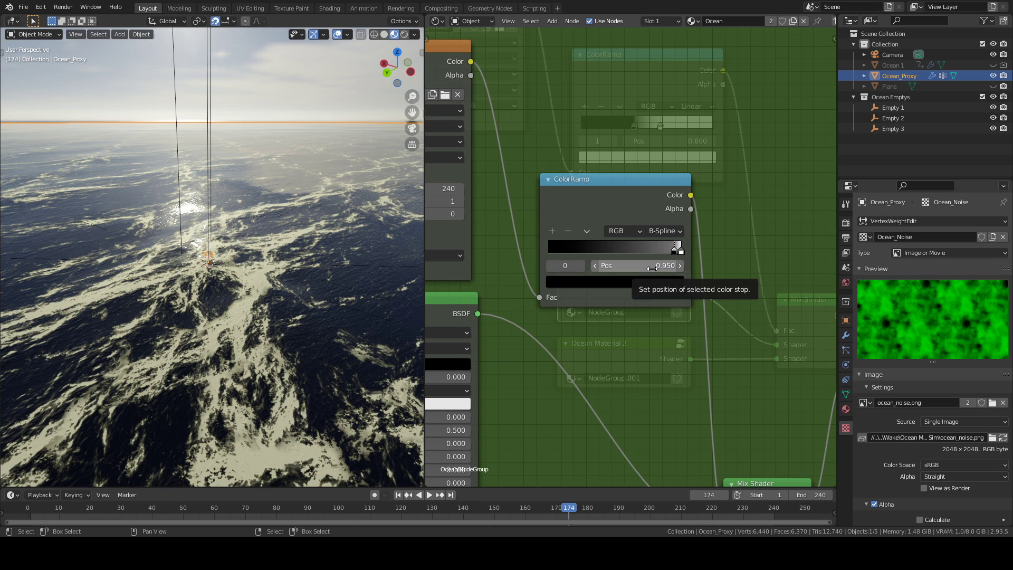
pyautogui.click(681, 252)
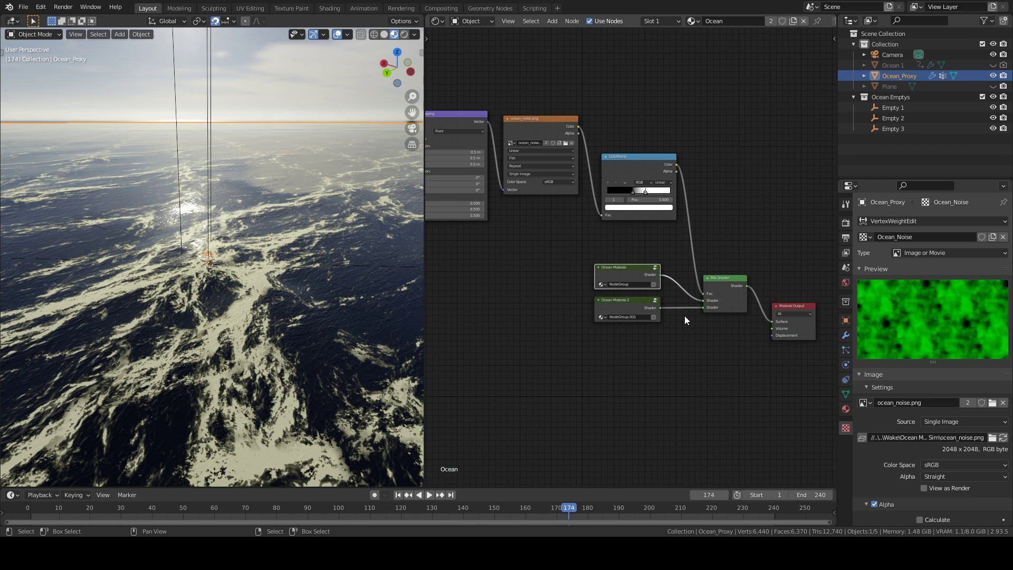
# Open the Ocean Material 2 node group and examine its foam image sequence's frame count, start frame and offset.
pyautogui.moveTo(644, 353); pyautogui.dragTo(649, 333, button='middle')
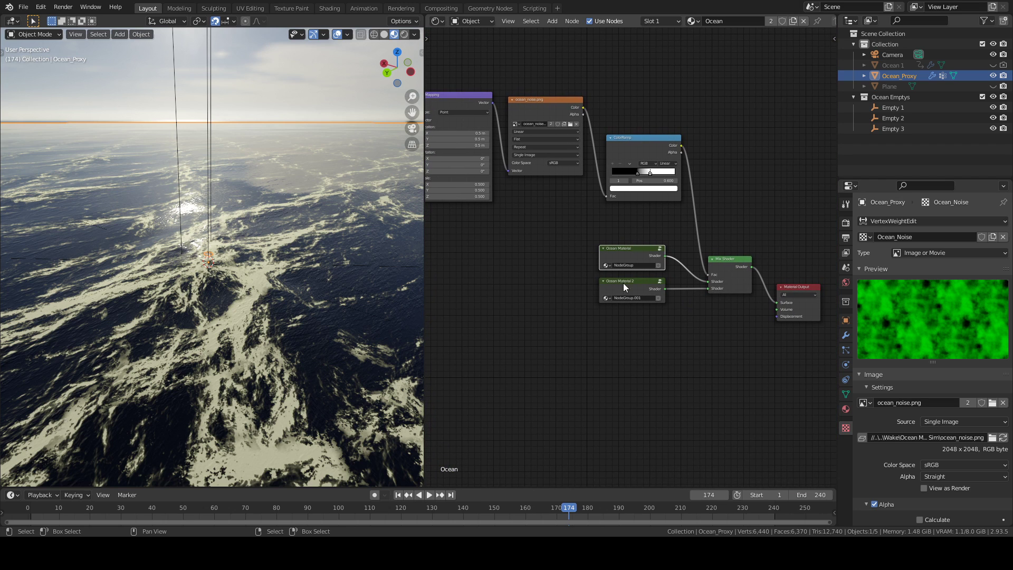
pyautogui.click(625, 283)
pyautogui.press('Tab')
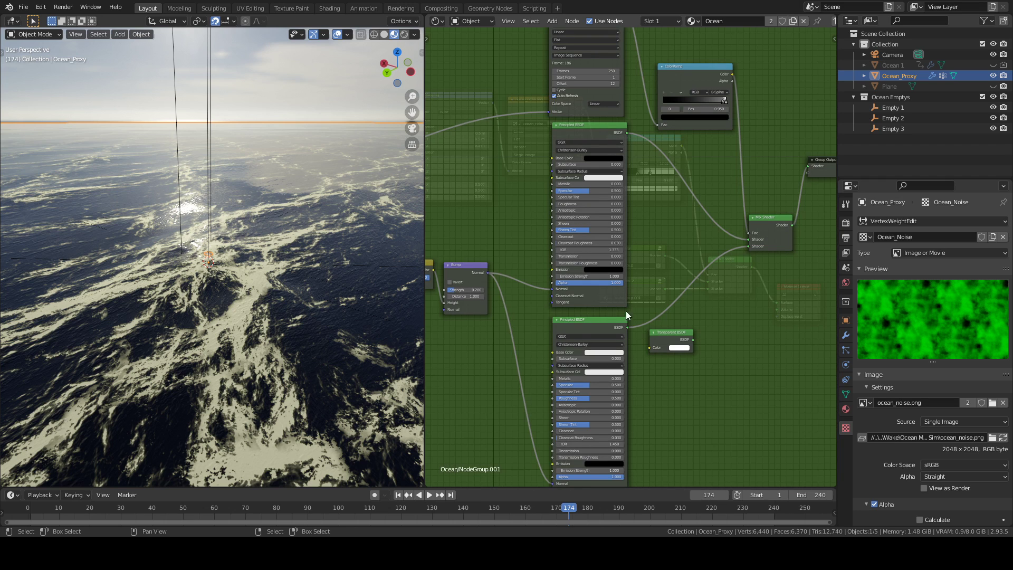
pyautogui.moveTo(662, 243); pyautogui.dragTo(663, 398, button='middle')
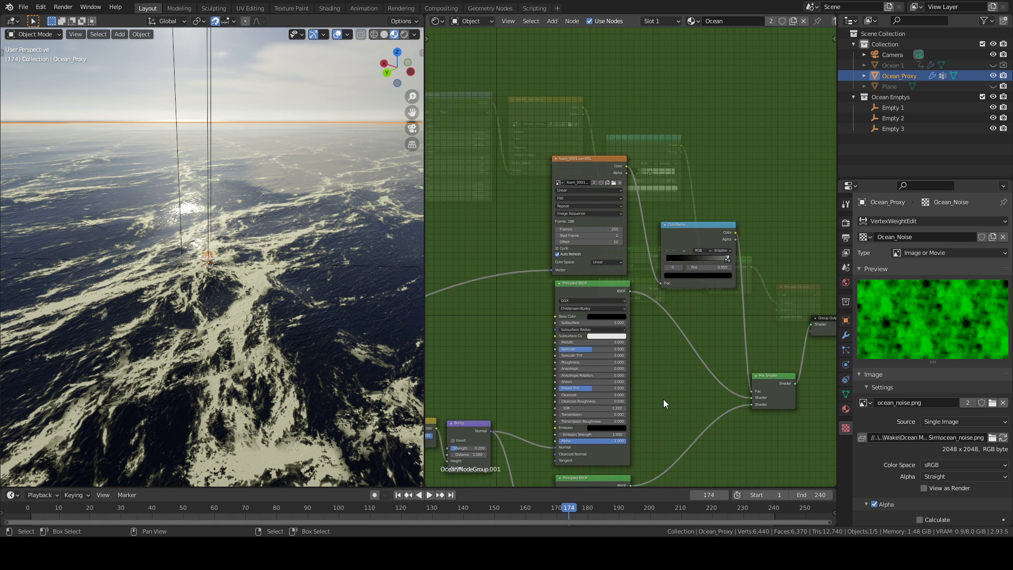
pyautogui.scroll(3, 662, 390)
pyautogui.scroll(2, 648, 290)
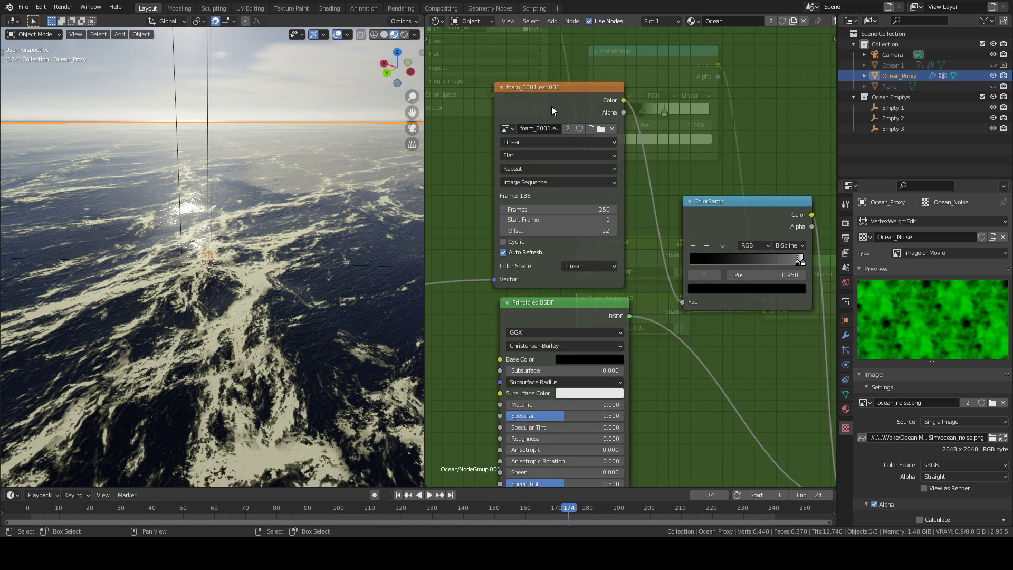
# Examine the link from the foam image sequence to the B-Spline ColorRamp inside Ocean Material 2.
pyautogui.scroll(-11, 546, 105)
pyautogui.moveTo(521, 296); pyautogui.dragTo(505, 312, button='middle')
pyautogui.scroll(4, 506, 309)
pyautogui.moveTo(555, 260); pyautogui.dragTo(614, 253, button='middle')
pyautogui.scroll(3, 614, 254)
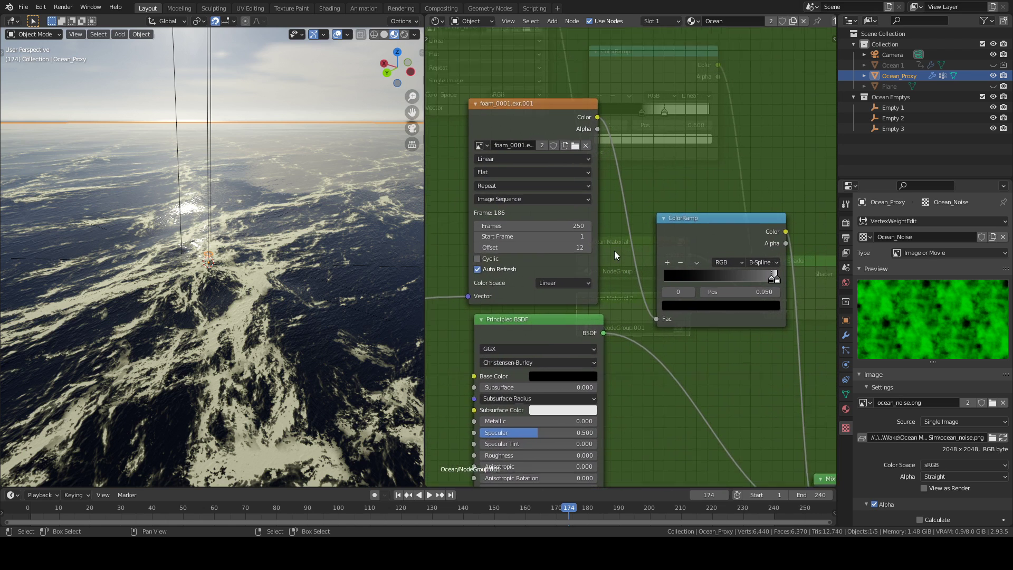
pyautogui.moveTo(684, 366); pyautogui.dragTo(561, 328, button='middle')
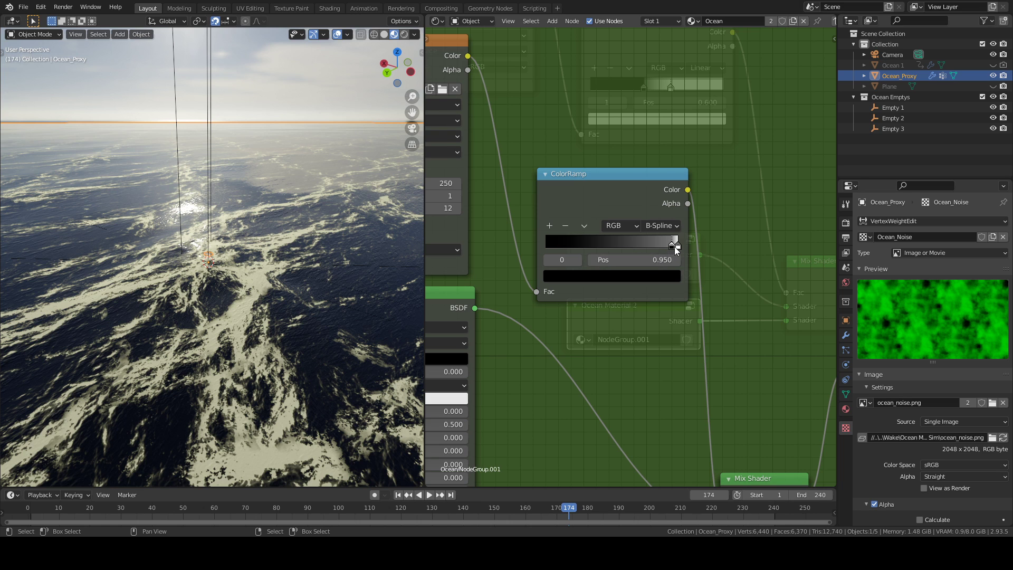
# Examine the Bump node's strength and the normal image sequence's Offset and Cyclic settings in Ocean Material 2.
pyautogui.scroll(-2, 633, 255)
pyautogui.scroll(-2, 608, 321)
pyautogui.moveTo(520, 369); pyautogui.dragTo(756, 275, button='middle')
pyautogui.moveTo(603, 264); pyautogui.dragTo(684, 212, button='middle')
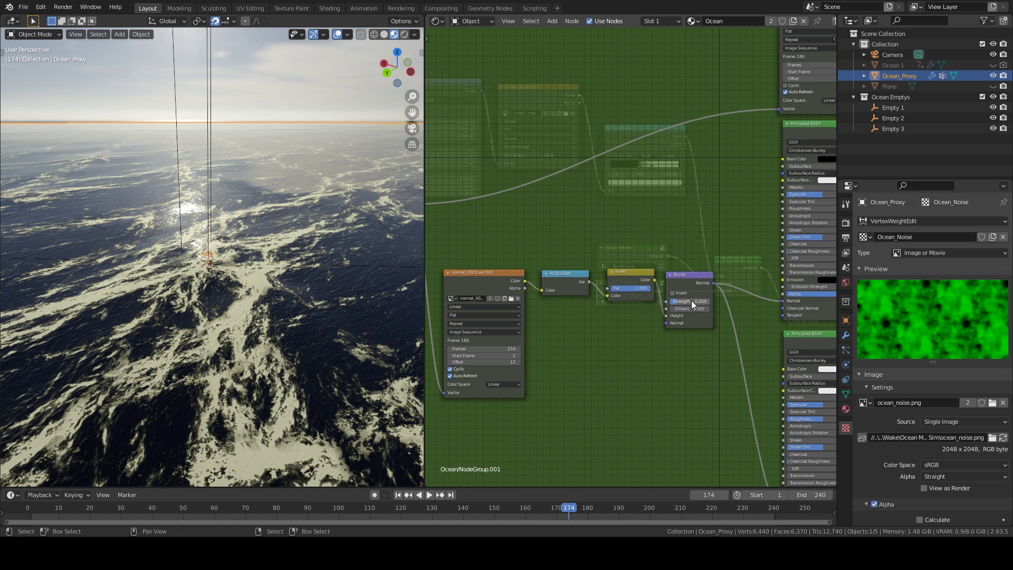
pyautogui.moveTo(581, 334); pyautogui.dragTo(708, 296, button='middle')
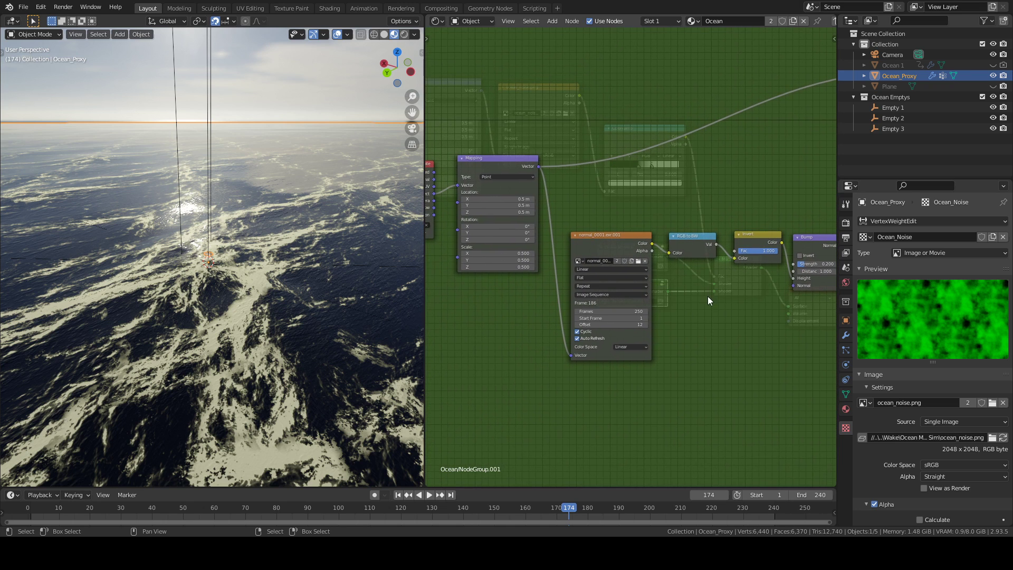
pyautogui.scroll(3, 695, 301)
pyautogui.scroll(3, 696, 302)
pyautogui.moveTo(647, 375); pyautogui.dragTo(653, 314, button='middle')
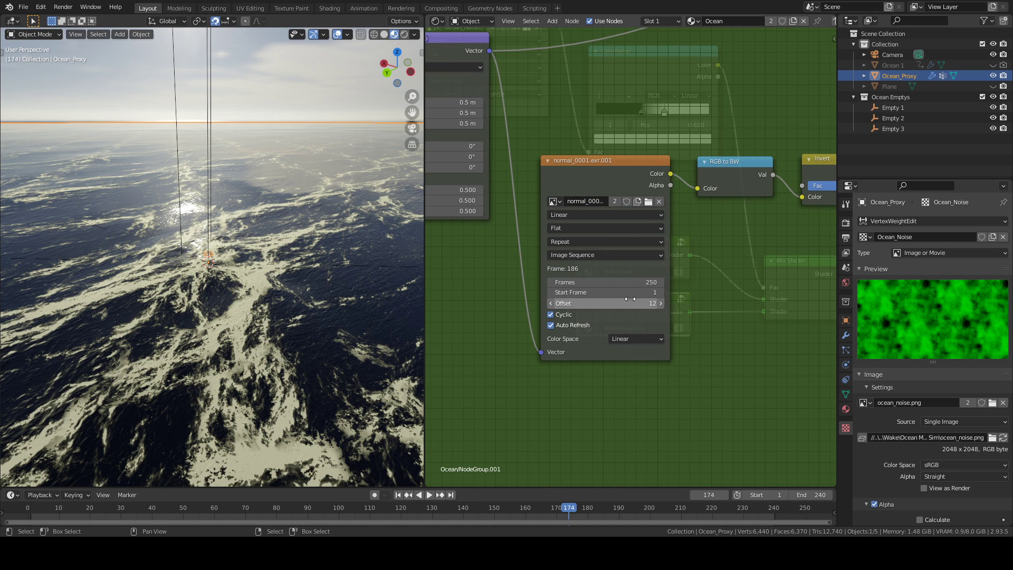
# Move the Texture Coordinate node slightly away from the Mapping node, and check its reference object against the scene's empties.
pyautogui.scroll(-8, 492, 291)
pyautogui.moveTo(521, 293); pyautogui.dragTo(648, 352, button='middle')
pyautogui.scroll(6, 552, 304)
pyautogui.moveTo(551, 305); pyautogui.dragTo(597, 341, button='middle')
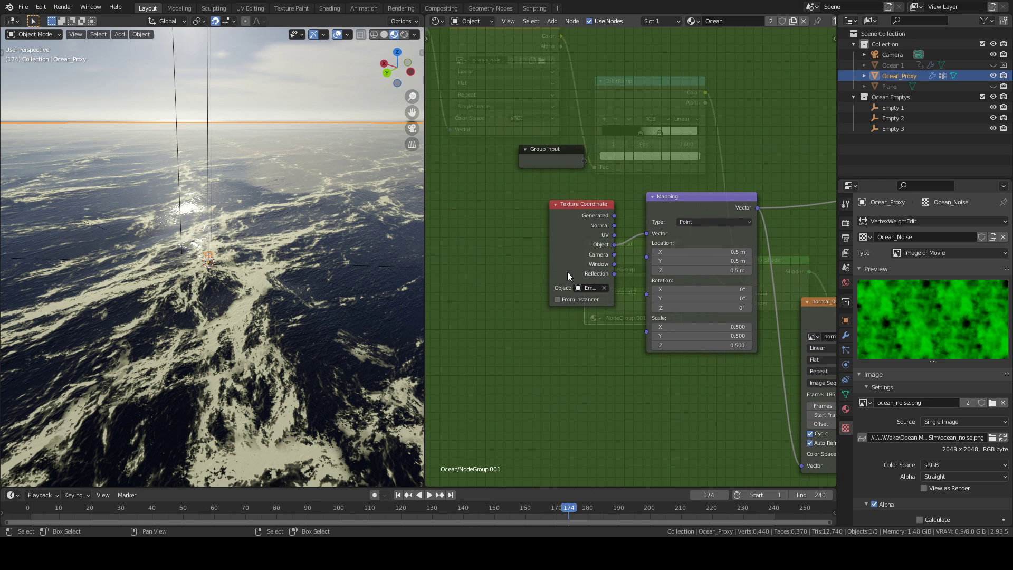
pyautogui.moveTo(549, 255); pyautogui.dragTo(530, 255)
pyautogui.scroll(2, 586, 345)
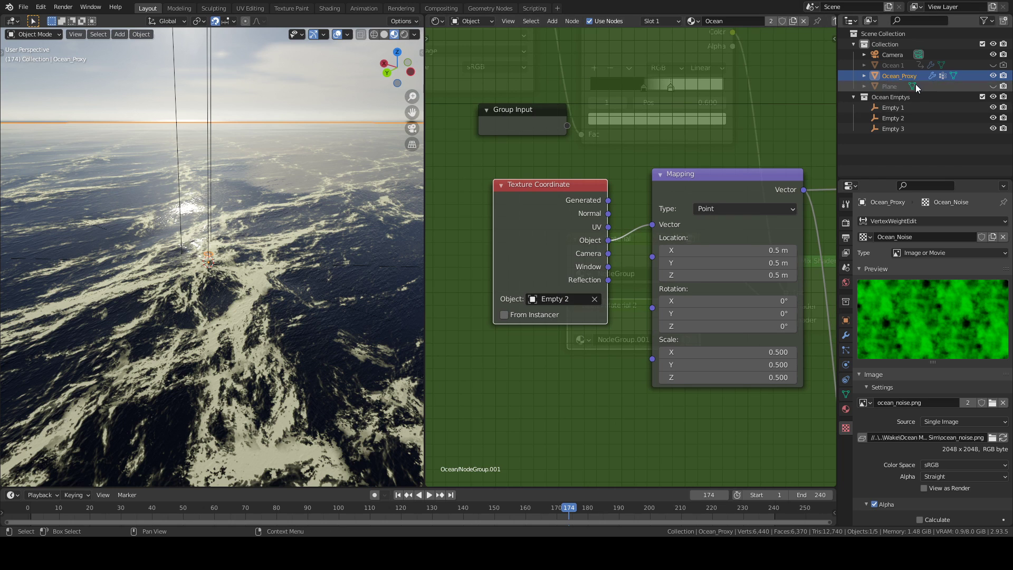
pyautogui.moveTo(575, 340); pyautogui.dragTo(511, 320, button='middle')
pyautogui.scroll(-6, 690, 352)
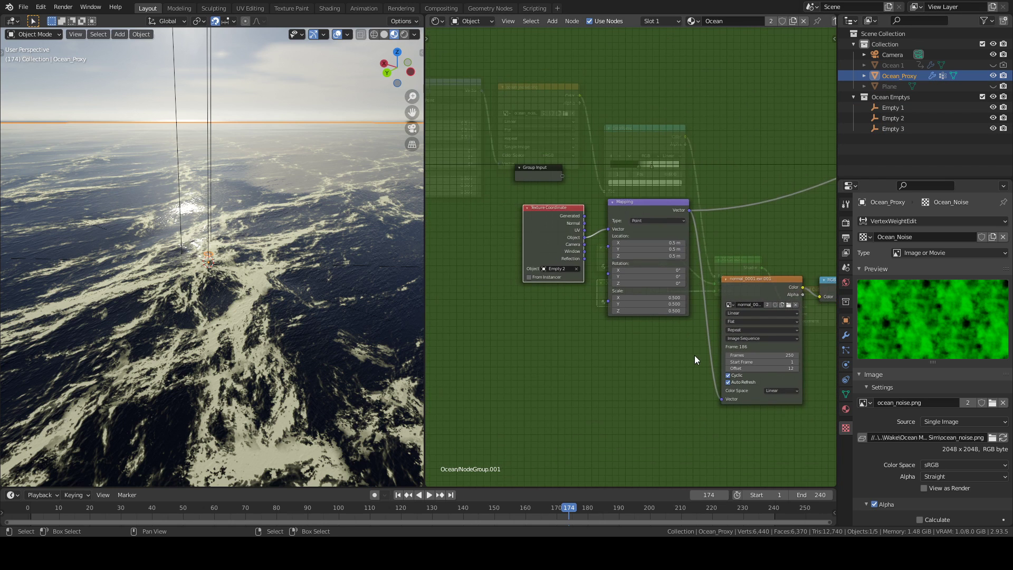
# Try the Transparent BSDF in Ocean Material 2's Mix Shader second Shader input, and reconnect the lower Principled BSDF there.
pyautogui.moveTo(596, 340); pyautogui.dragTo(508, 353, button='middle')
pyautogui.scroll(4, 684, 336)
pyautogui.moveTo(626, 257); pyautogui.dragTo(688, 159)
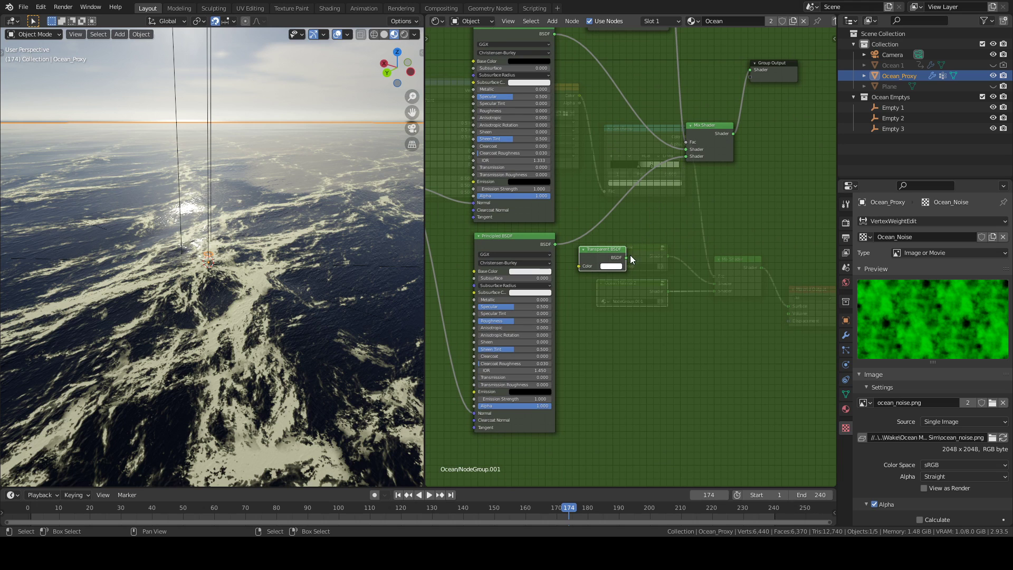
pyautogui.moveTo(625, 257); pyautogui.dragTo(685, 156)
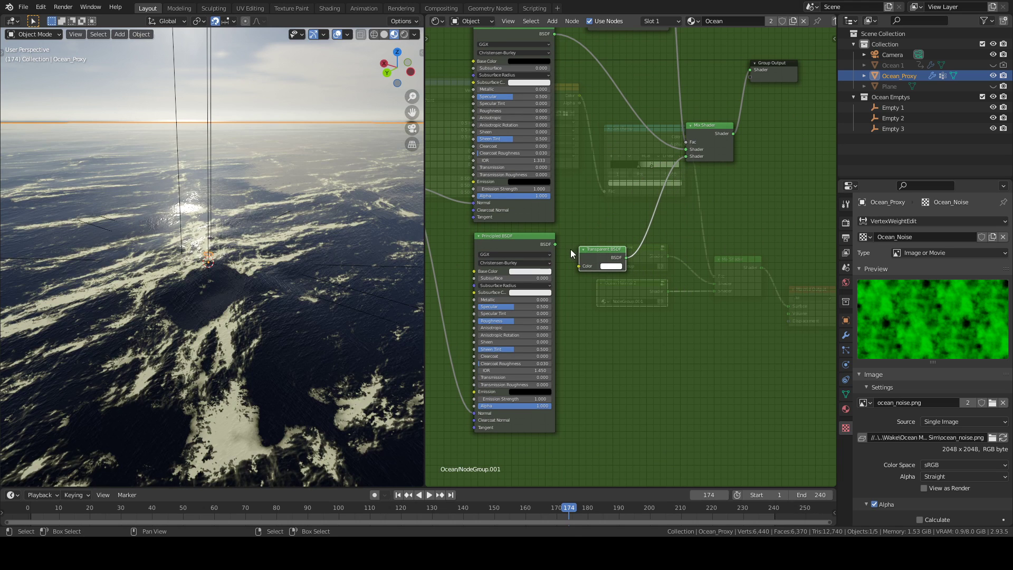
pyautogui.moveTo(556, 244); pyautogui.dragTo(685, 156)
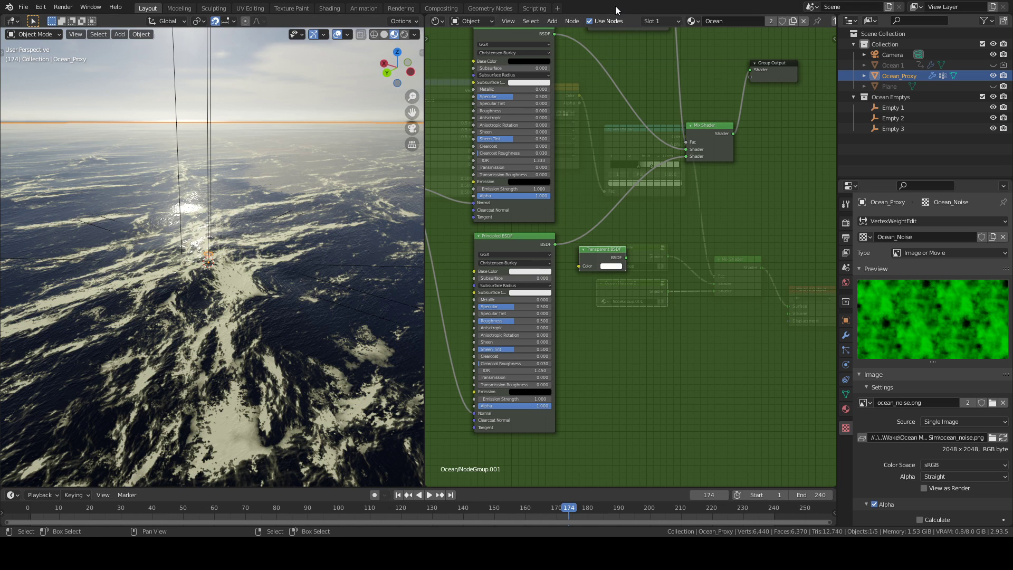
# Leave the Ocean Material 2 group, frame the whole Ocean node tree, and view the foam from closer to the surface.
pyautogui.press('Tab')
pyautogui.press('Home')
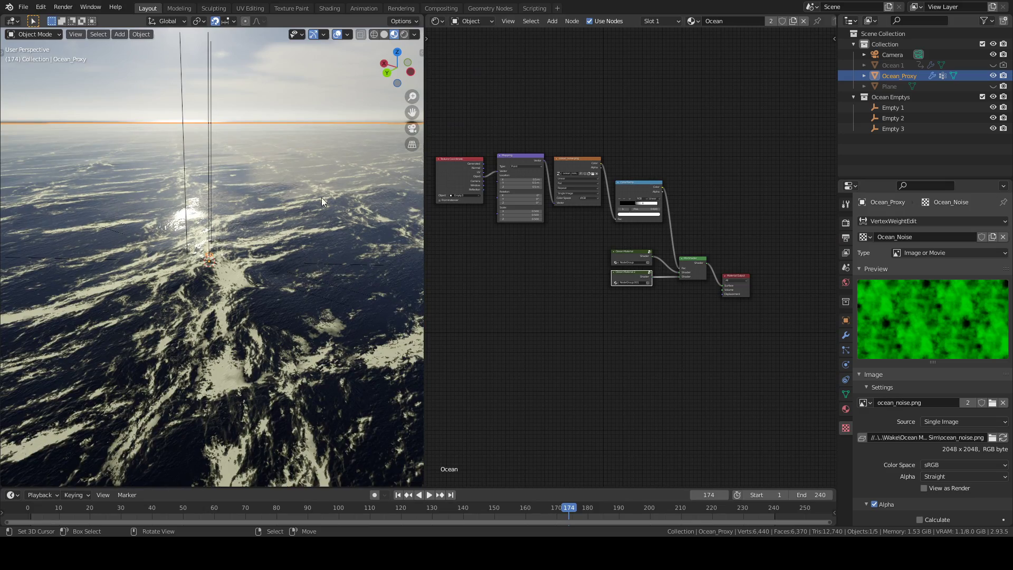
pyautogui.moveTo(298, 271)
pyautogui.mouseDown(button='middle')
pyautogui.moveTo(271, 292)
pyautogui.moveTo(295, 276)
pyautogui.moveTo(374, 278)
pyautogui.moveTo(375, 268)
pyautogui.moveTo(276, 265)
pyautogui.moveTo(283, 215)
pyautogui.moveTo(294, 265)
pyautogui.moveTo(302, 258)
pyautogui.mouseUp(button='middle')
pyautogui.scroll(2, 301, 259)
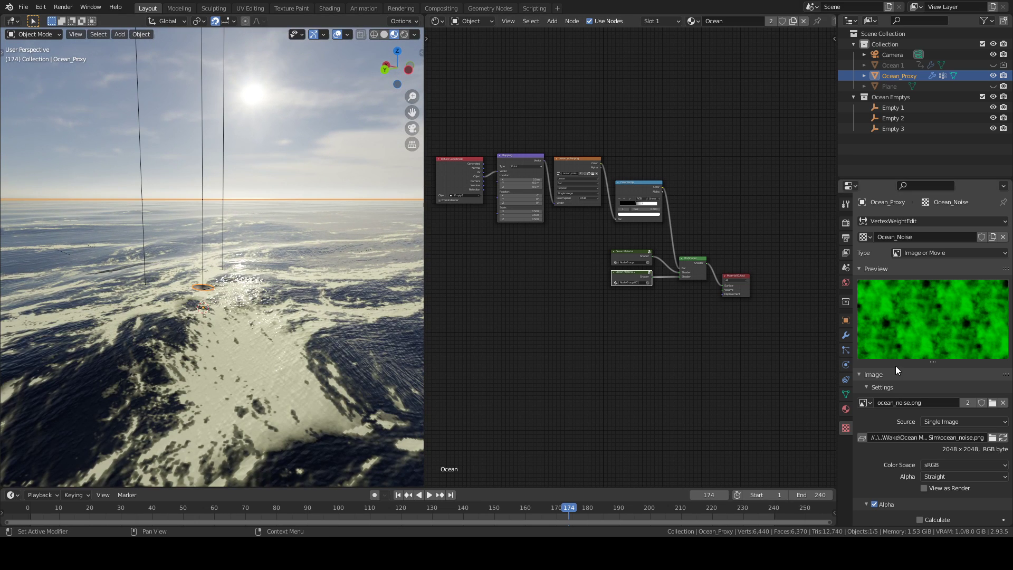
# Show Ocean_Proxy's Subdivision modifier settings, enable its viewport display, and examine the ocean surface from several angles.
pyautogui.click(845, 335)
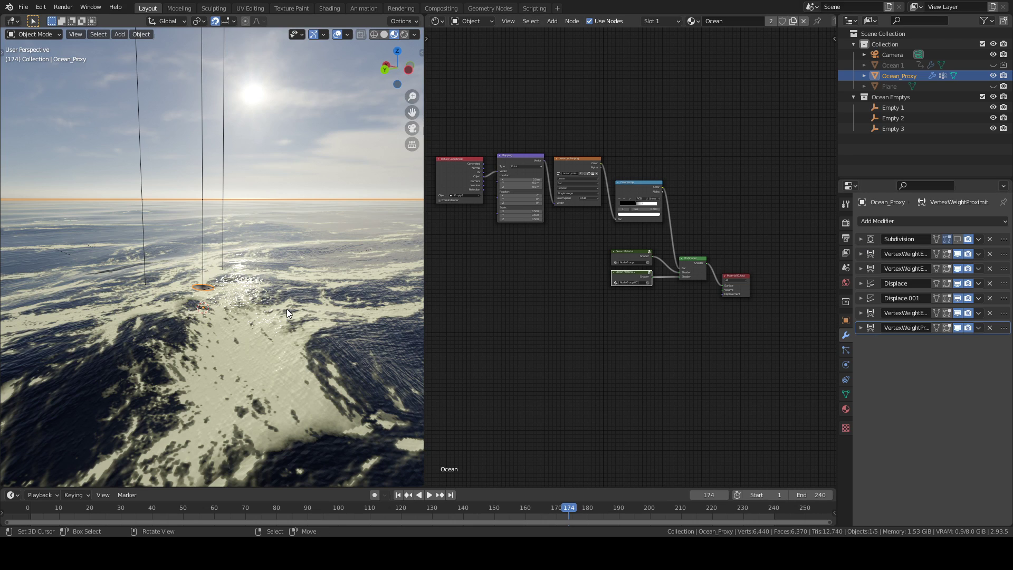
pyautogui.click(861, 240)
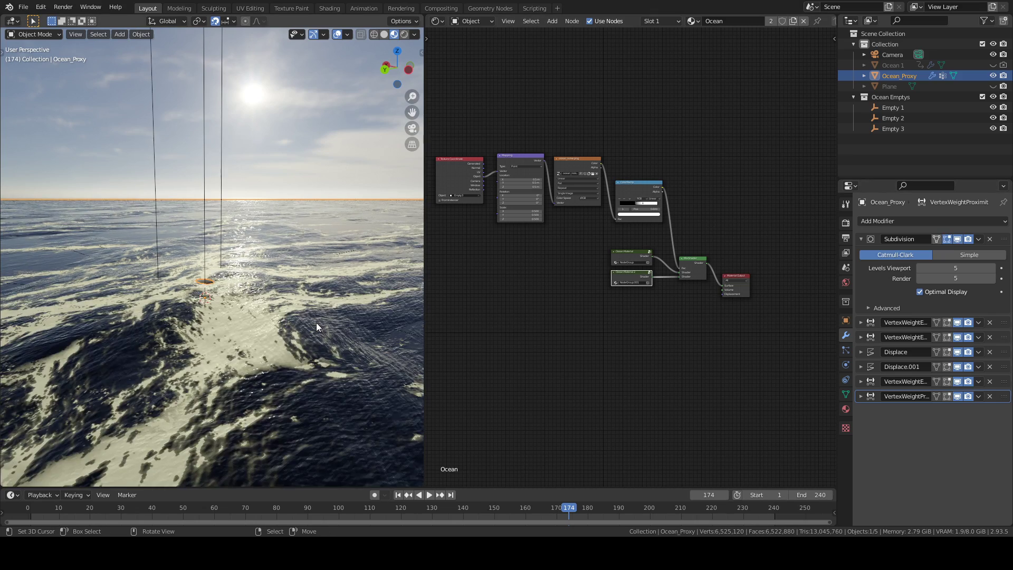
pyautogui.moveTo(316, 321)
pyautogui.mouseDown(button='middle')
pyautogui.moveTo(315, 341)
pyautogui.moveTo(328, 335)
pyautogui.mouseUp(button='middle')
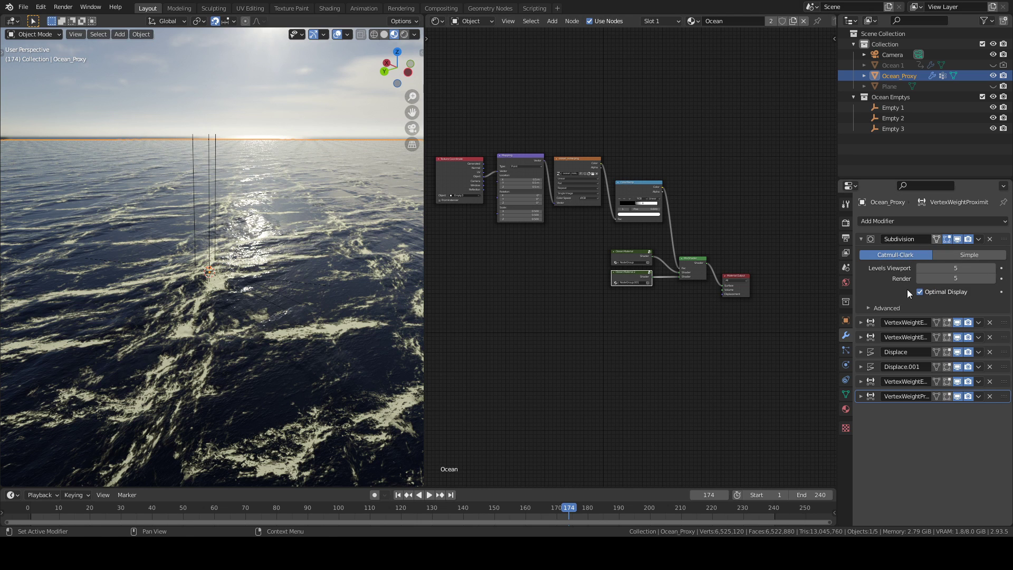
pyautogui.moveTo(335, 317); pyautogui.dragTo(309, 324, button='middle')
pyautogui.moveTo(234, 401); pyautogui.dragTo(248, 400, button='middle')
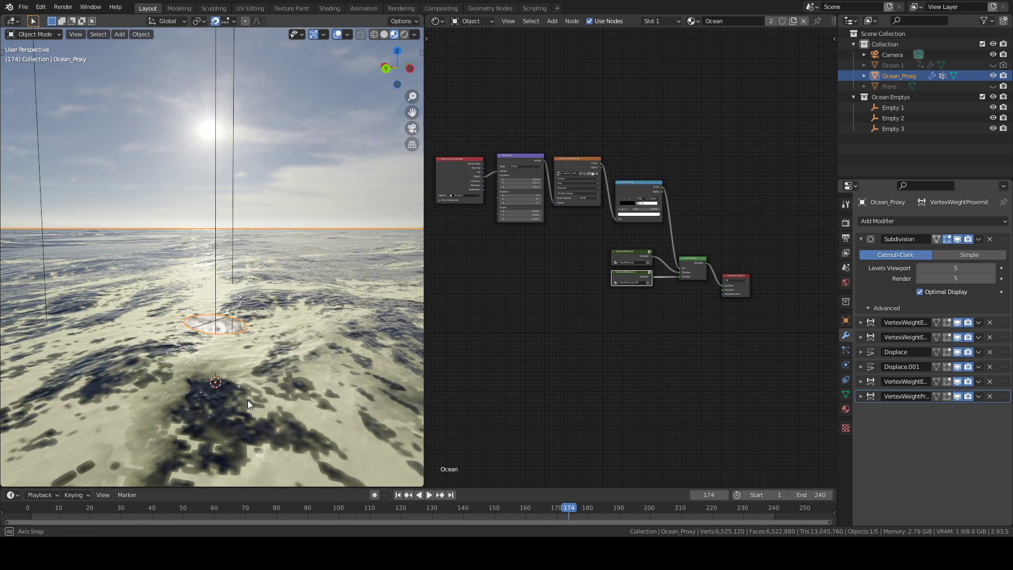
pyautogui.moveTo(308, 326); pyautogui.dragTo(332, 352, button='middle')
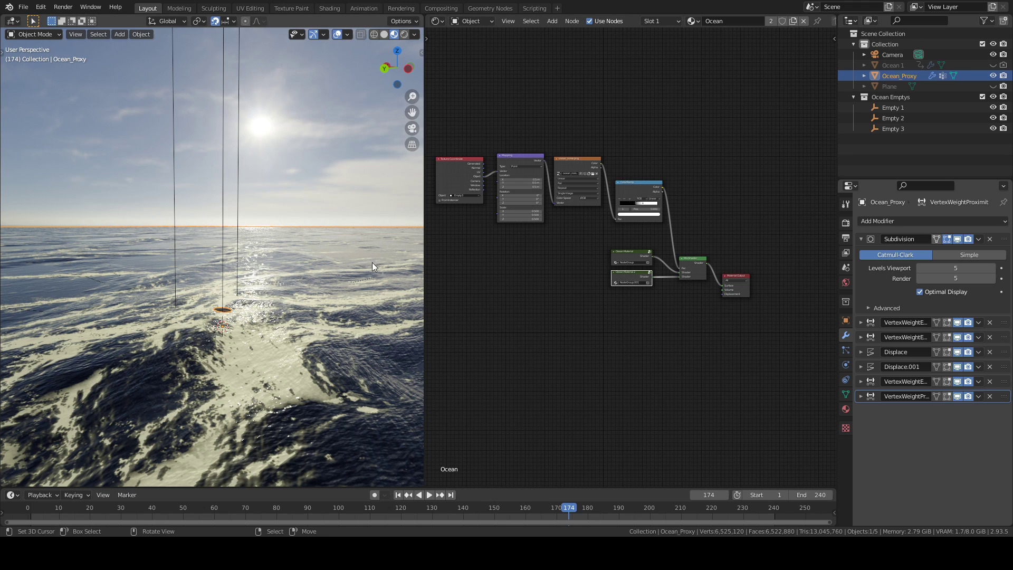
# Disable the Subdivision modifier's viewport display and expand the first VertexWeightEdit modifier to compare it with the noise-mixed material nodes.
pyautogui.scroll(5, 608, 319)
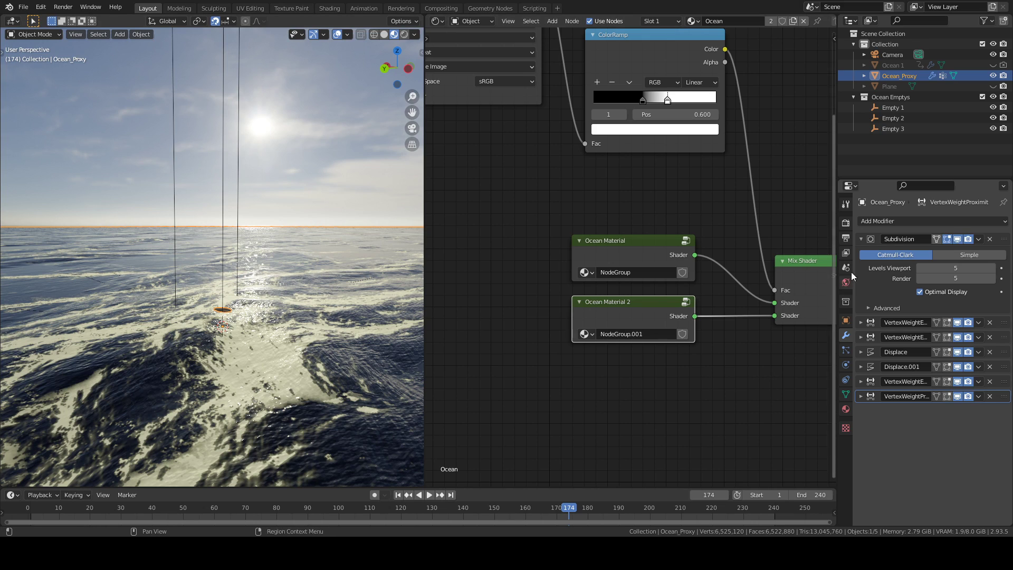
pyautogui.click(958, 240)
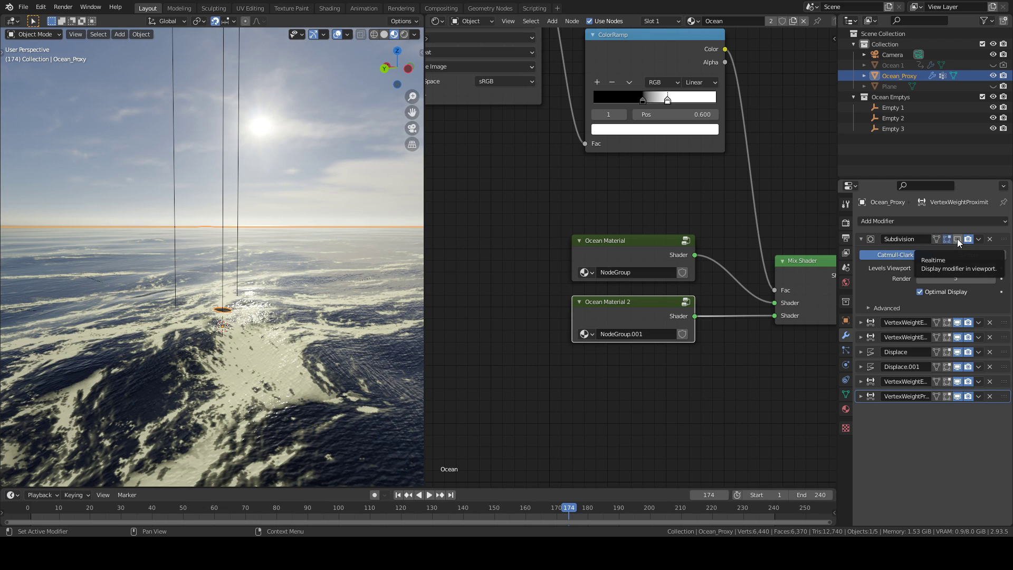
pyautogui.click(862, 238)
pyautogui.click(861, 254)
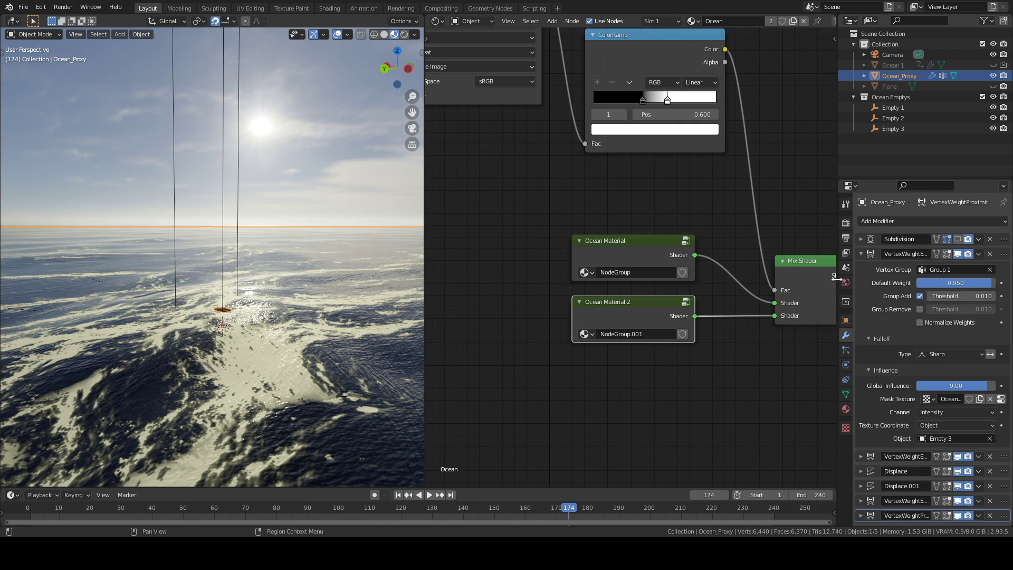
pyautogui.scroll(-1, 815, 286)
pyautogui.scroll(-2, 768, 277)
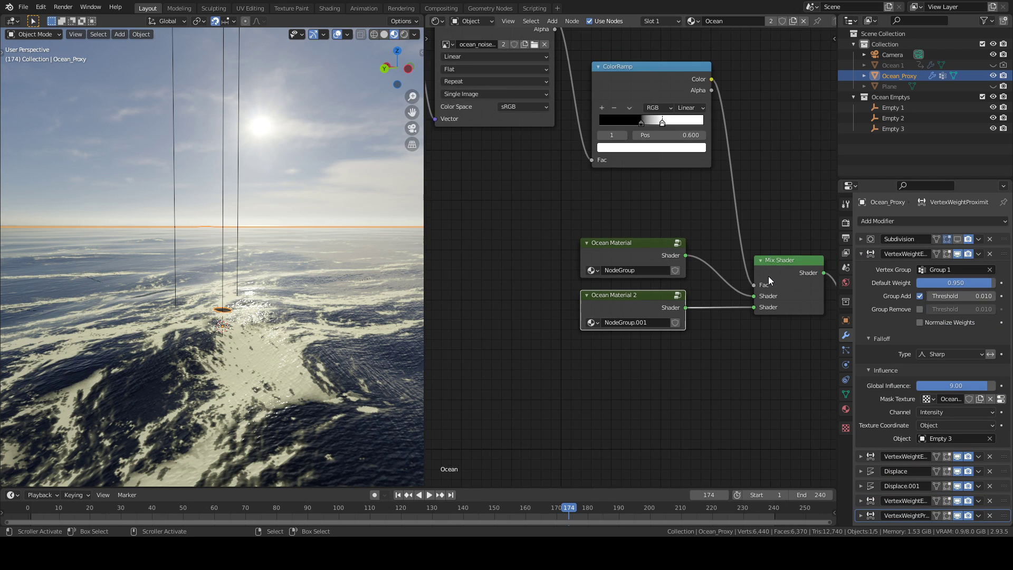
pyautogui.moveTo(763, 271); pyautogui.dragTo(719, 258, button='middle')
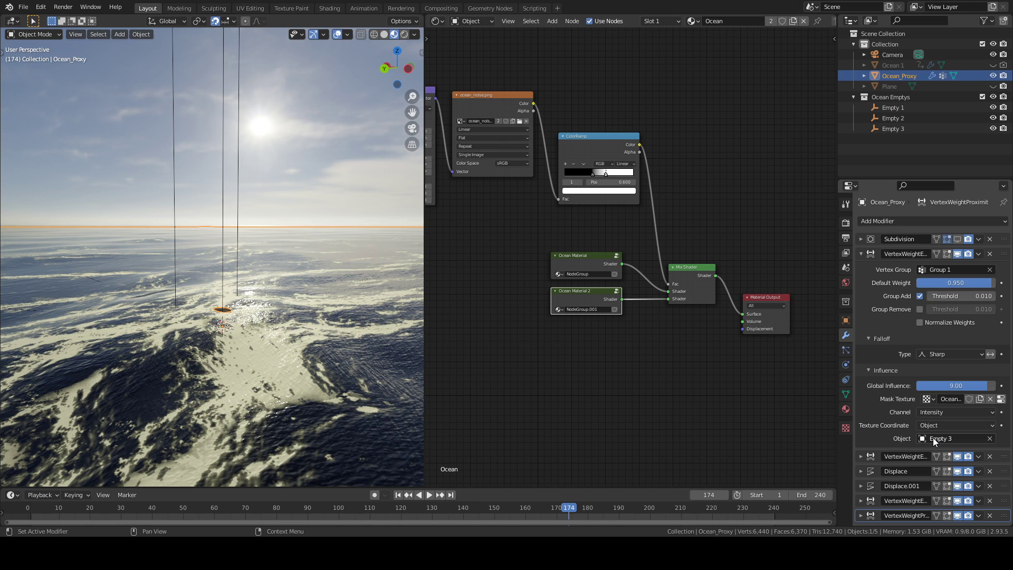
# Select Empty 3 and try scaling it down to about 0.43 of its size.
pyautogui.click(239, 206)
pyautogui.moveTo(281, 238); pyautogui.dragTo(308, 310, button='middle')
pyautogui.press('s')
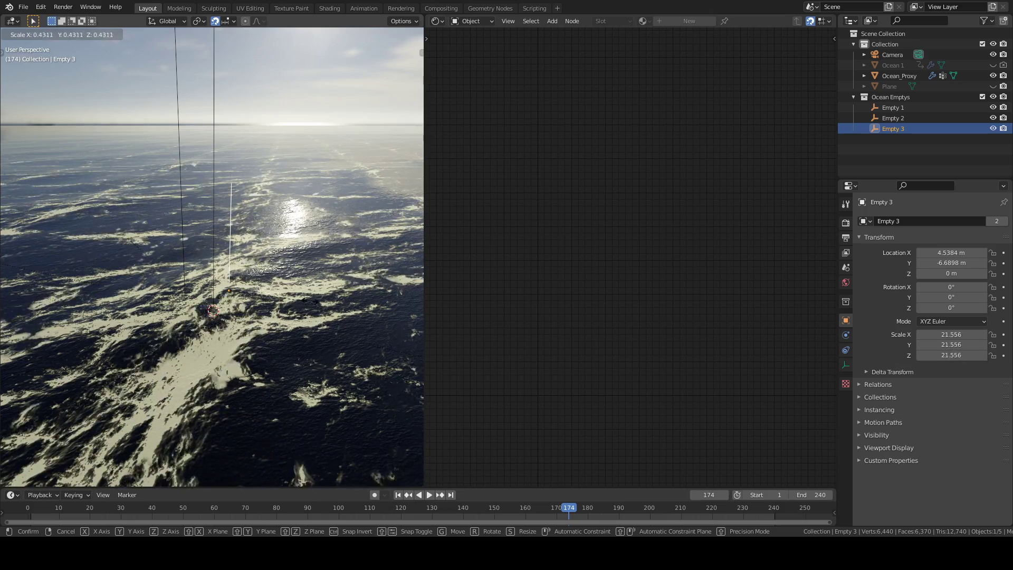
pyautogui.press('Escape')
# Try rotating Empty 3 freely and about the global Z axis by about -10.6°.
pyautogui.press('r')
pyautogui.rightClick(334, 356)
pyautogui.moveTo(328, 317)
pyautogui.mouseDown(button='middle')
pyautogui.moveTo(335, 304)
pyautogui.moveTo(293, 334)
pyautogui.moveTo(258, 322)
pyautogui.moveTo(294, 333)
pyautogui.moveTo(329, 317)
pyautogui.mouseUp(button='middle')
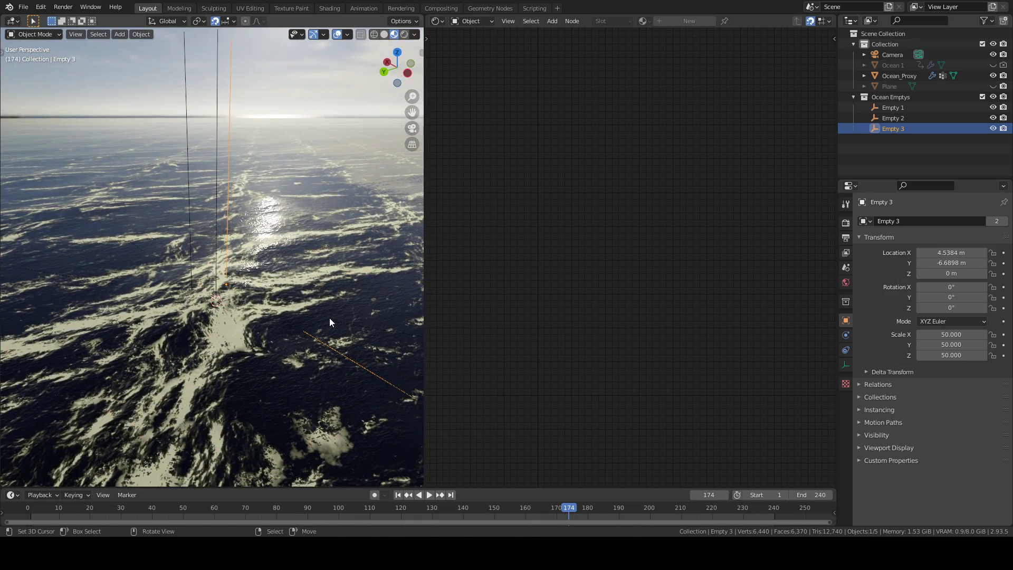
pyautogui.press('r')
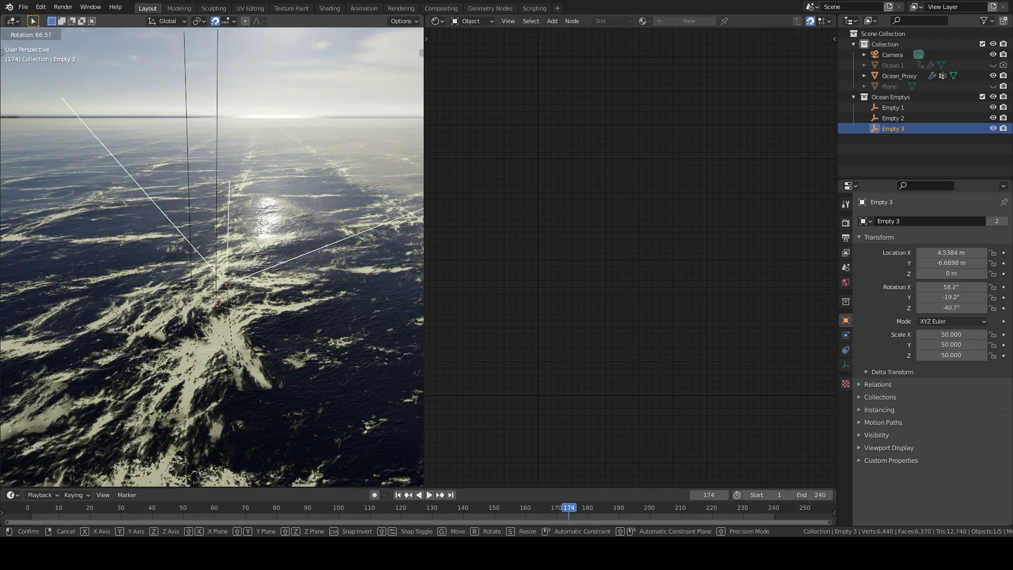
pyautogui.press('z')
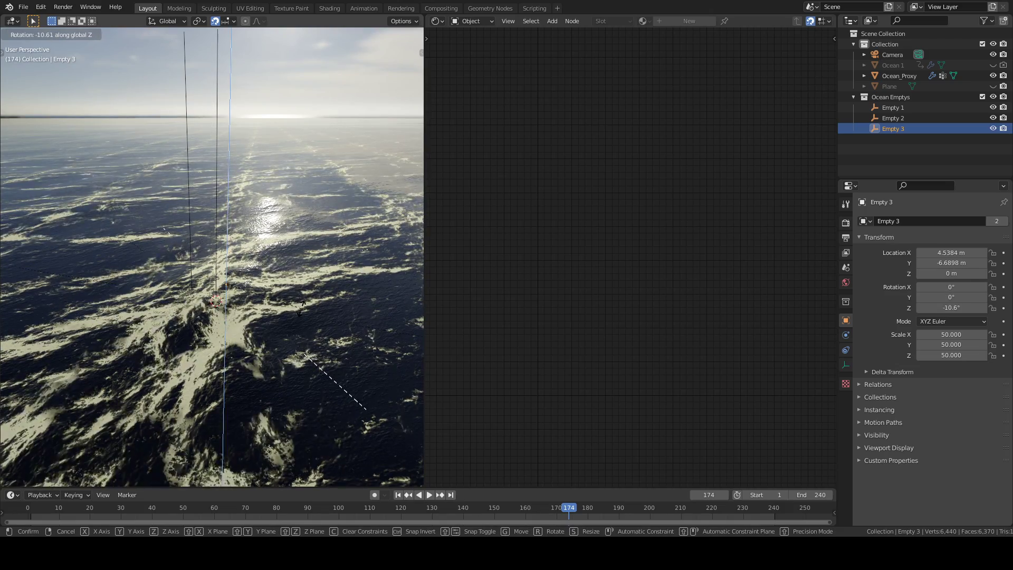
pyautogui.press('Escape')
# Try moving Empty 3 about 12 m, and try scaling it to about 6.84 and about 0.13 times its size.
pyautogui.press('g')
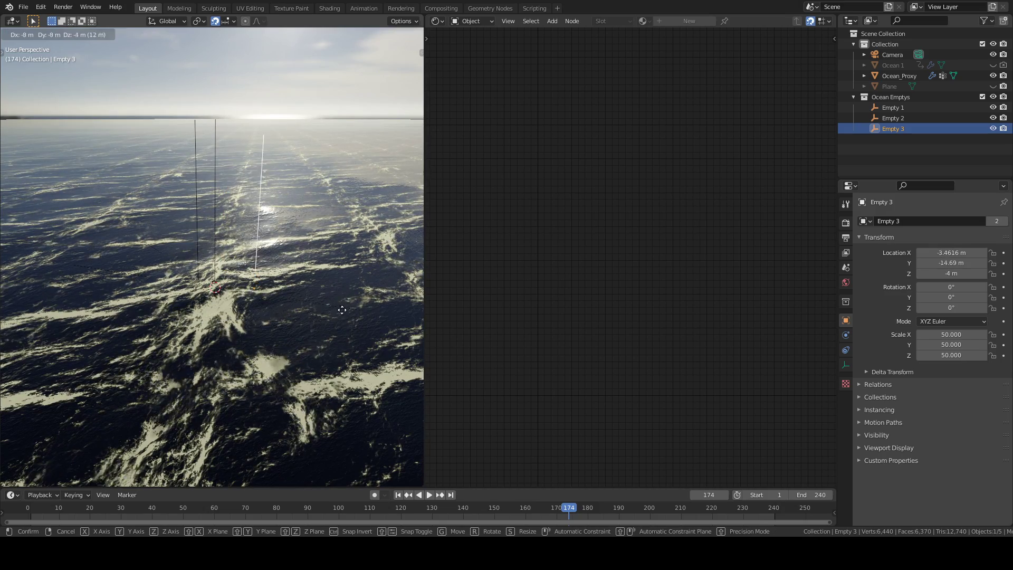
pyautogui.press('Escape')
pyautogui.press('s')
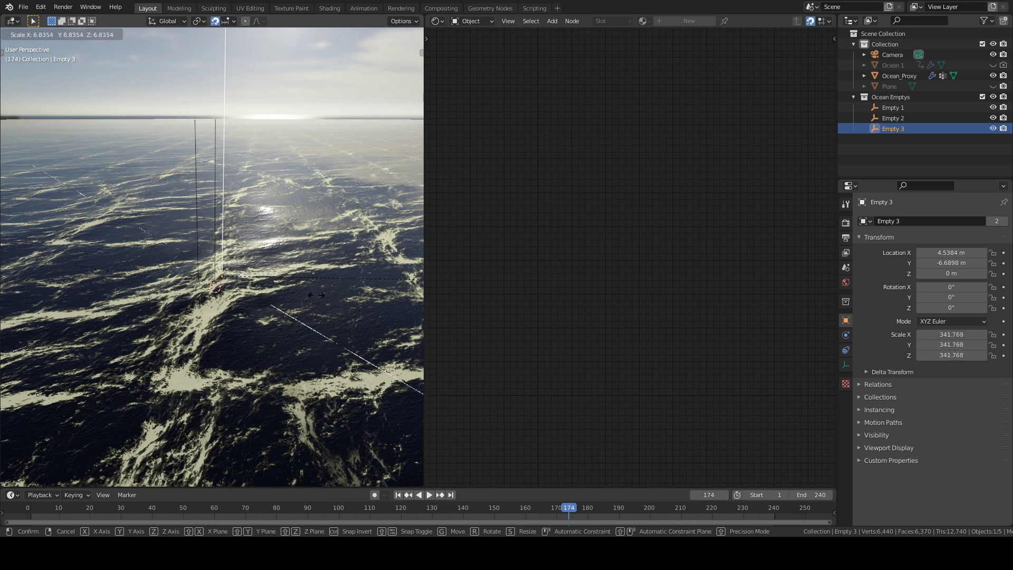
pyautogui.press('Escape')
pyautogui.press('s')
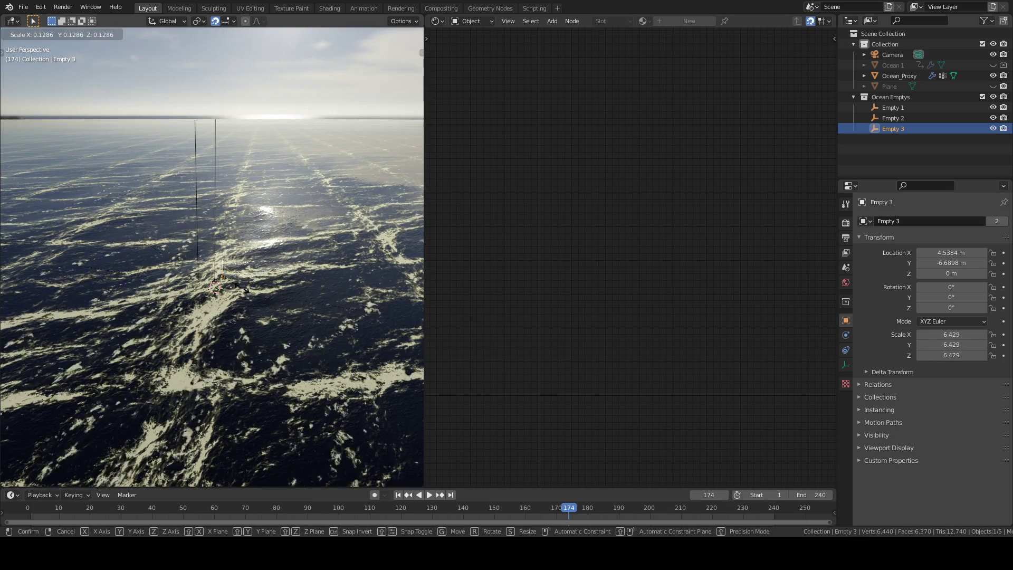
pyautogui.press('Escape')
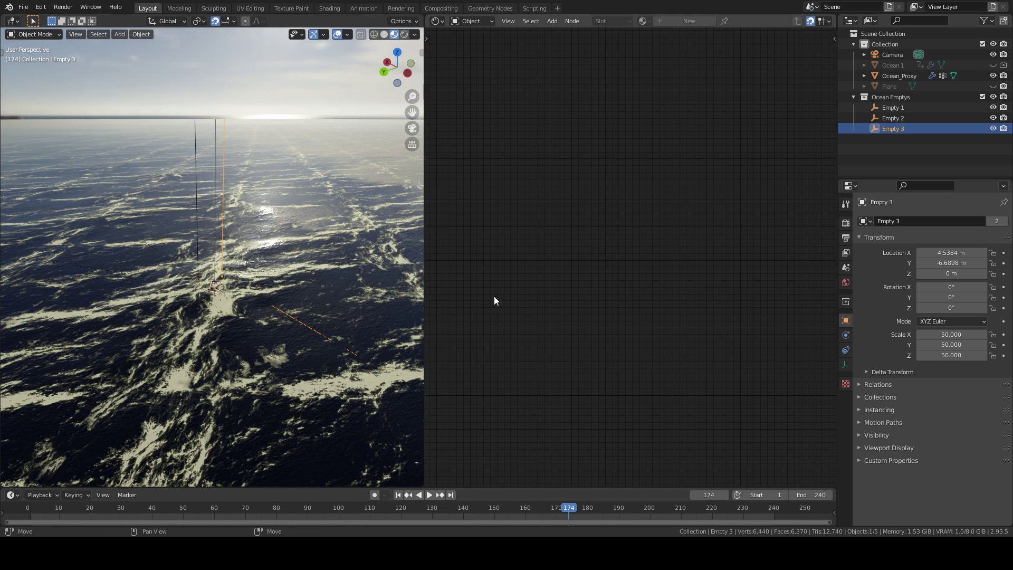
# Select Ocean_Proxy and expand its second VertexWeightEdit modifier to compare its settings with the first one's.
pyautogui.click(308, 306)
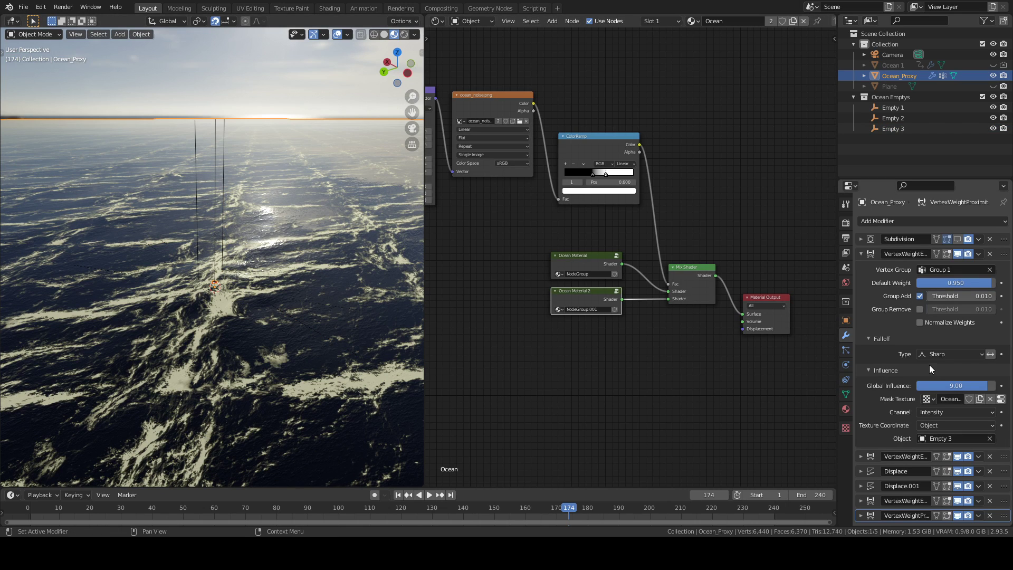
pyautogui.click(861, 456)
pyautogui.scroll(-5, 885, 394)
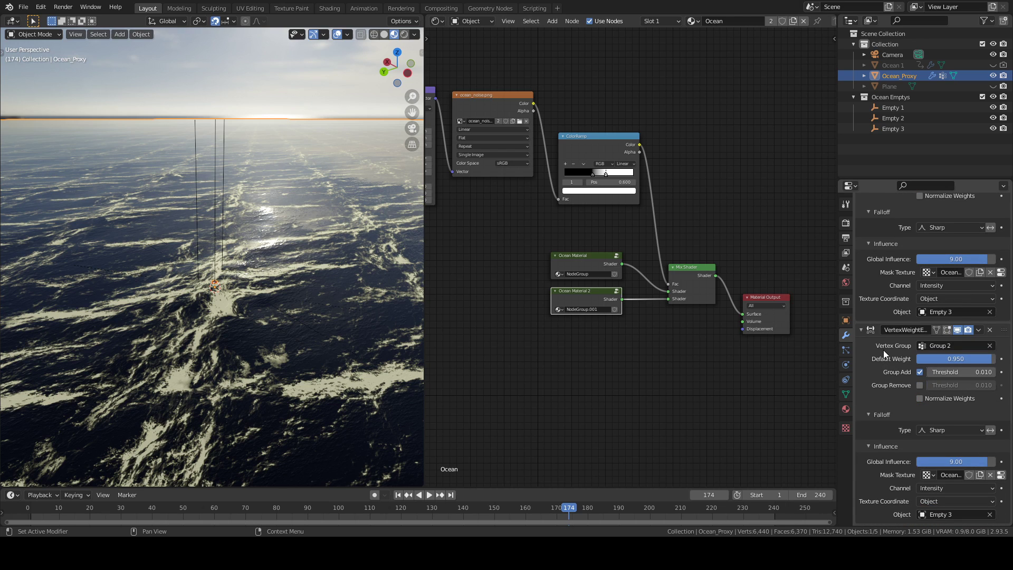
pyautogui.scroll(4, 883, 349)
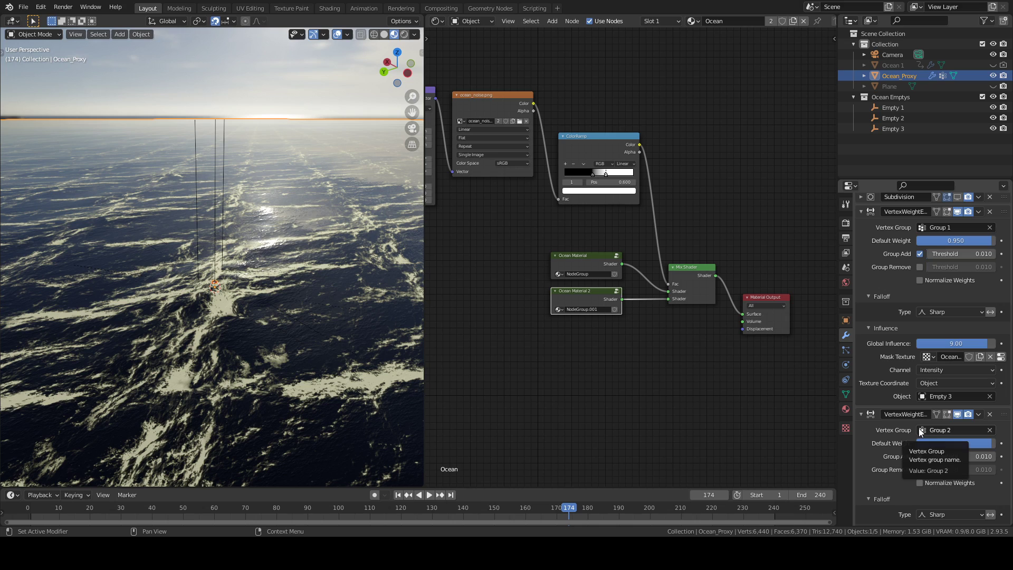
pyautogui.scroll(-5, 909, 423)
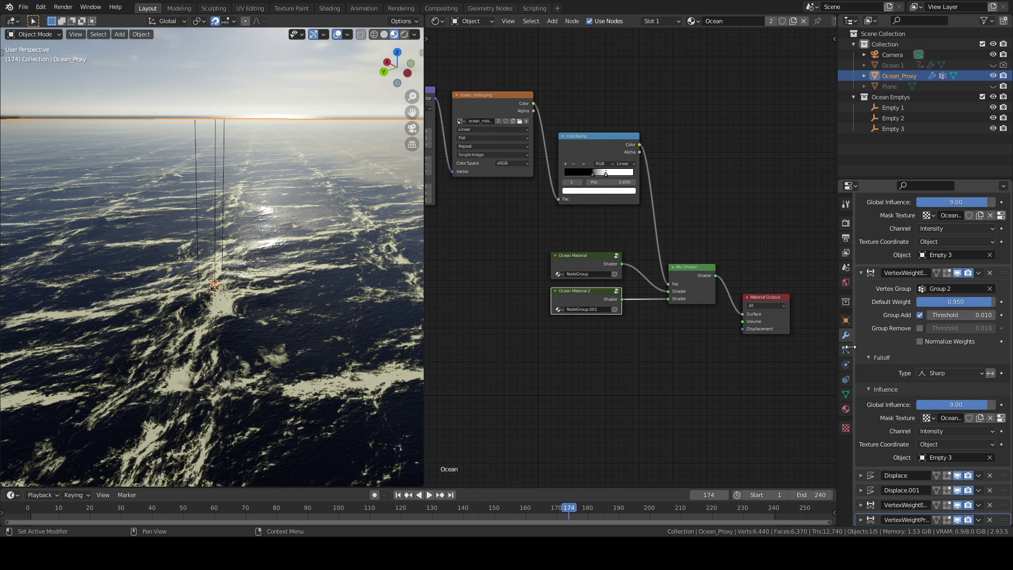
# Remove the node editor area so the 3D view fills its space, and widen the modifier settings area.
pyautogui.rightClick(423, 271)
pyautogui.click(422, 273)
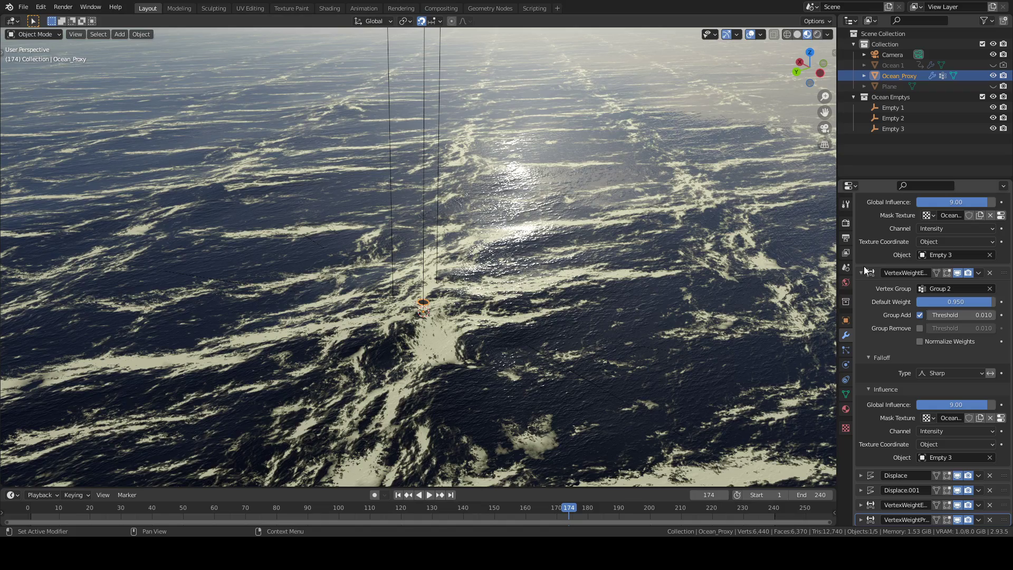
pyautogui.moveTo(838, 272); pyautogui.dragTo(765, 277)
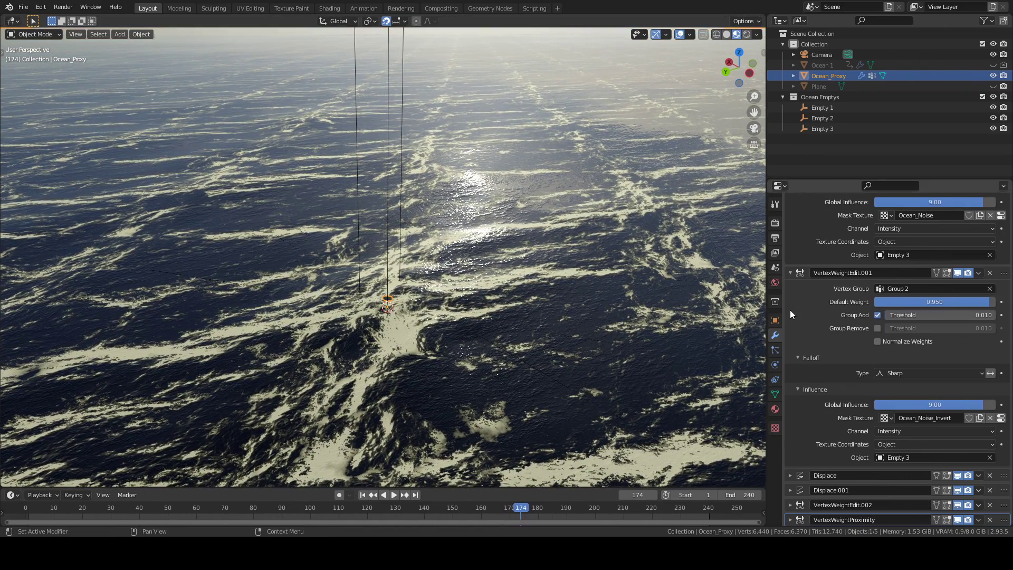
# Compare the mask textures and vertex groups of VertexWeightEdit and VertexWeightEdit.001, and view the ocean from a lower angle.
pyautogui.scroll(6, 871, 308)
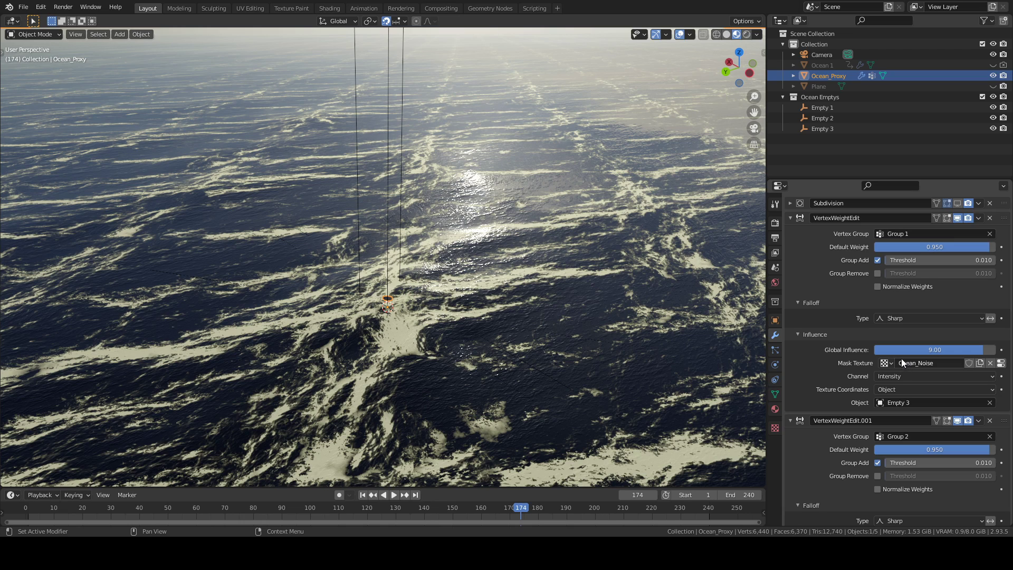
pyautogui.scroll(-6, 850, 354)
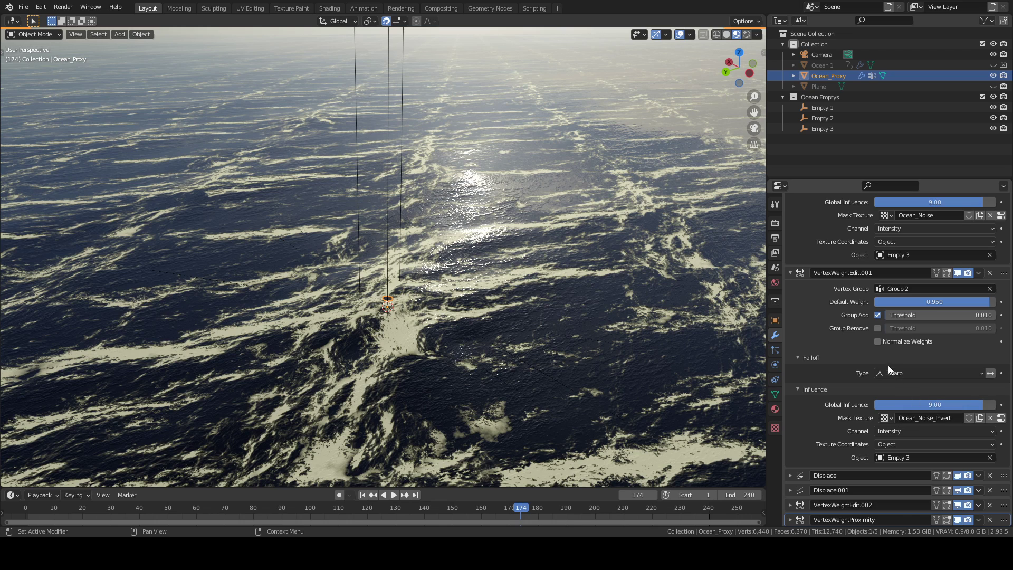
pyautogui.scroll(3, 856, 340)
pyautogui.scroll(2, 863, 281)
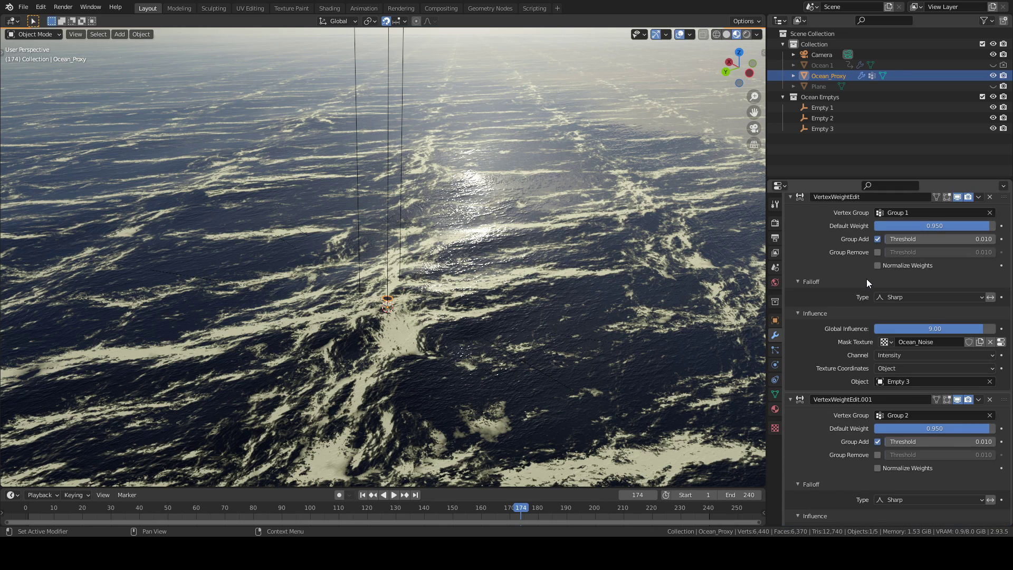
pyautogui.moveTo(684, 330); pyautogui.dragTo(684, 310, button='middle')
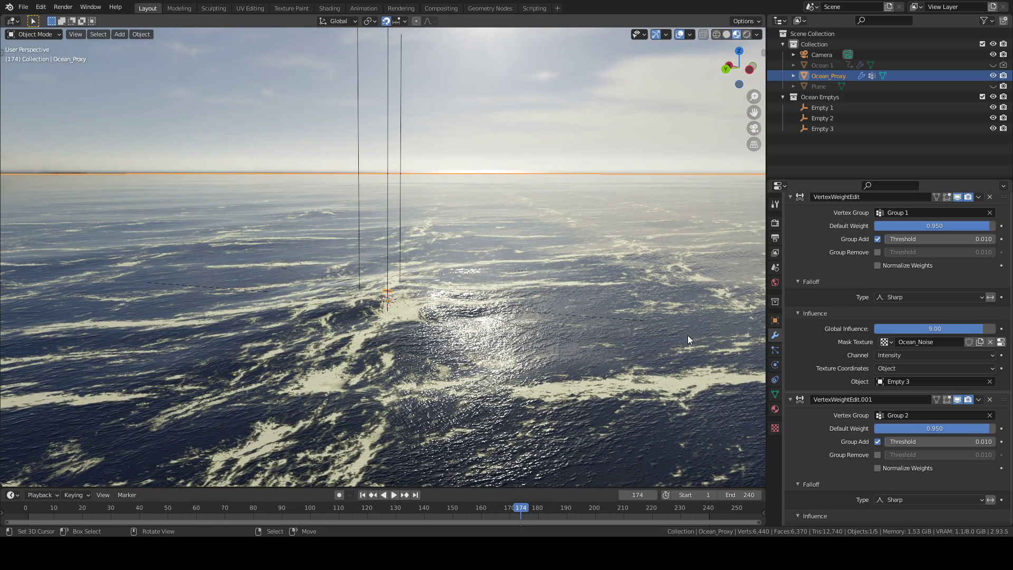
# Show the Ocean_Noise texture used by the VertexWeightEdit modifier and examine its preview, image, mapping and color settings.
pyautogui.click(775, 428)
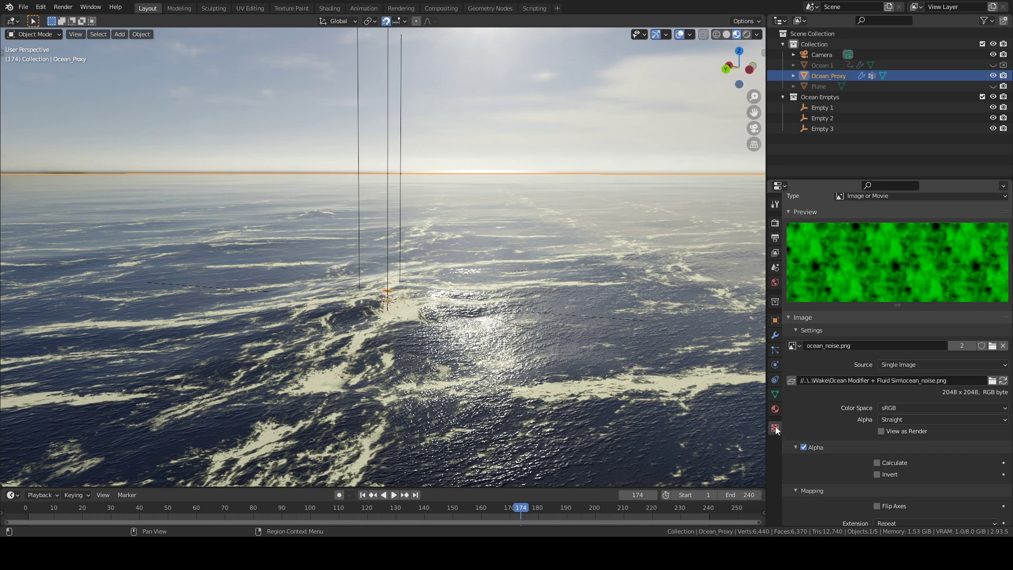
pyautogui.scroll(3, 826, 364)
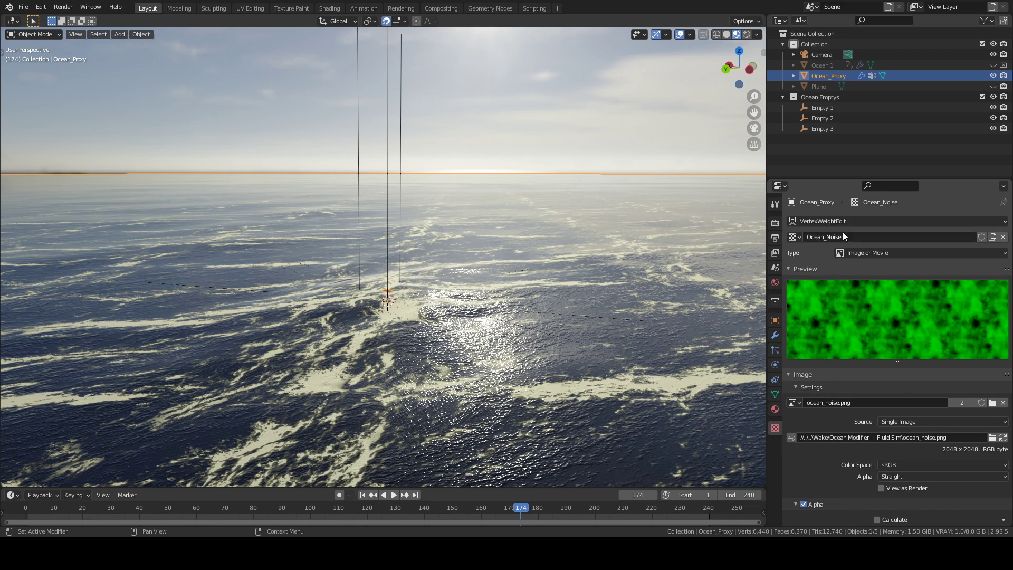
pyautogui.click(846, 221)
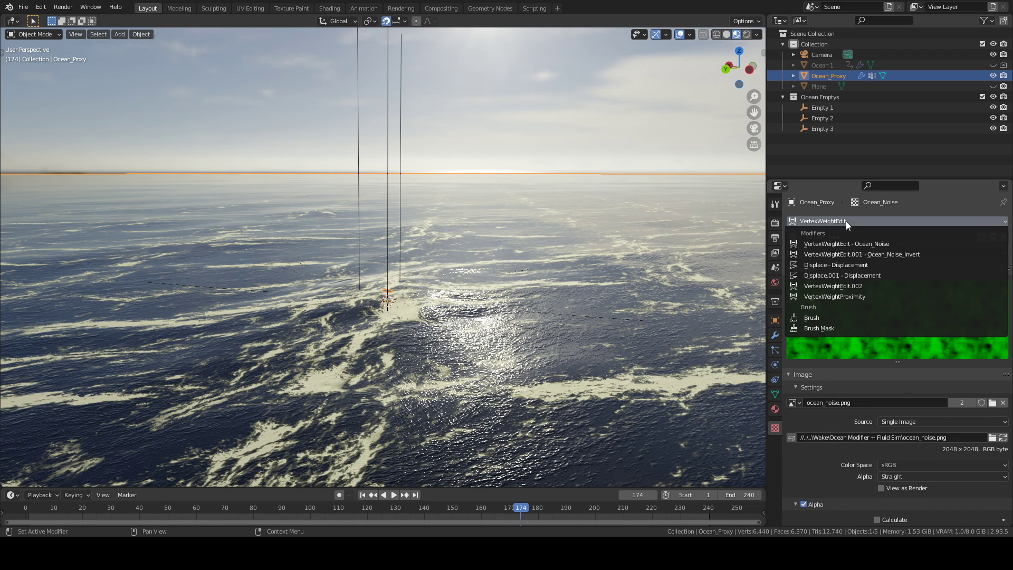
pyautogui.click(853, 243)
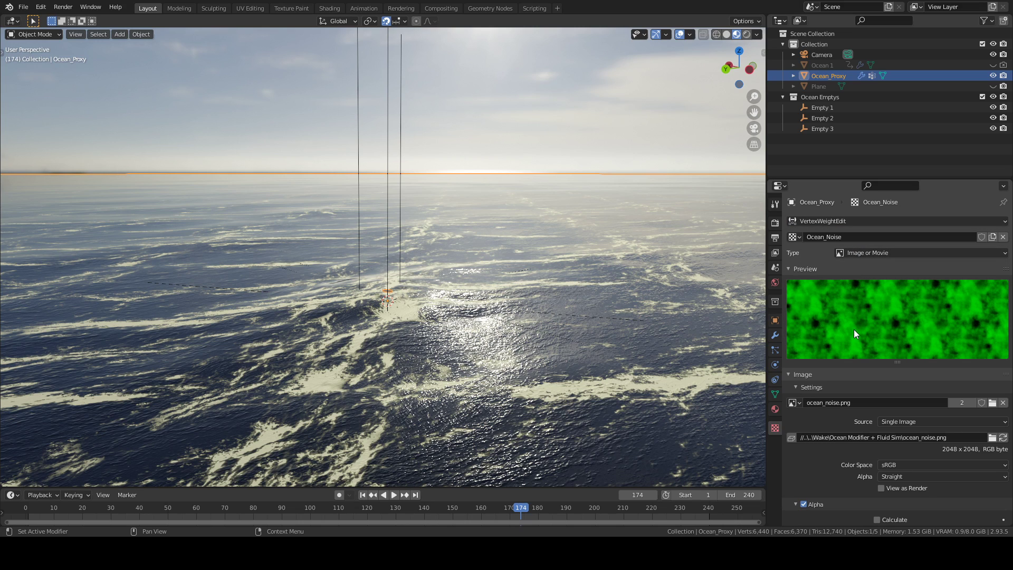
pyautogui.scroll(-10, 854, 328)
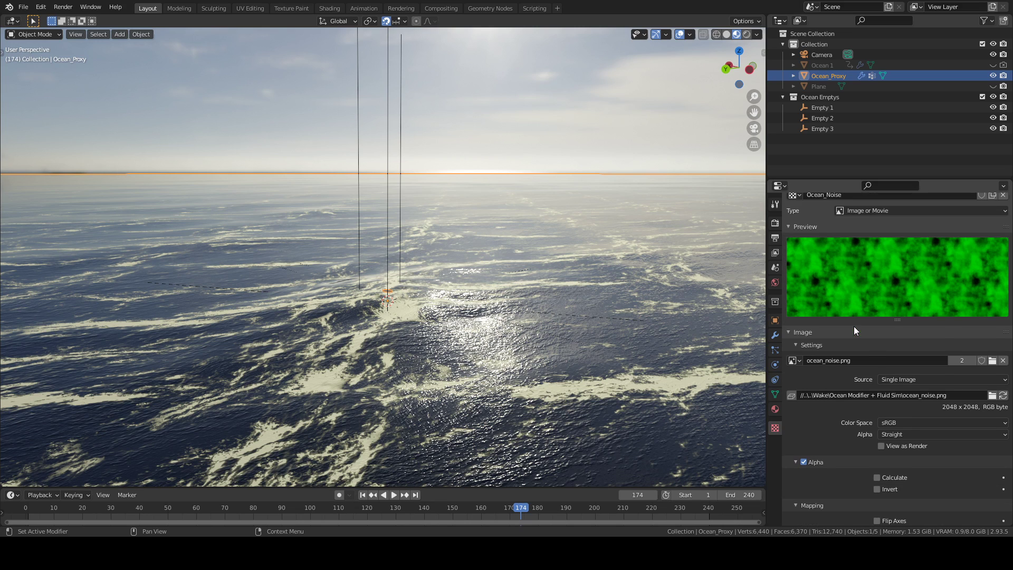
pyautogui.scroll(10, 854, 319)
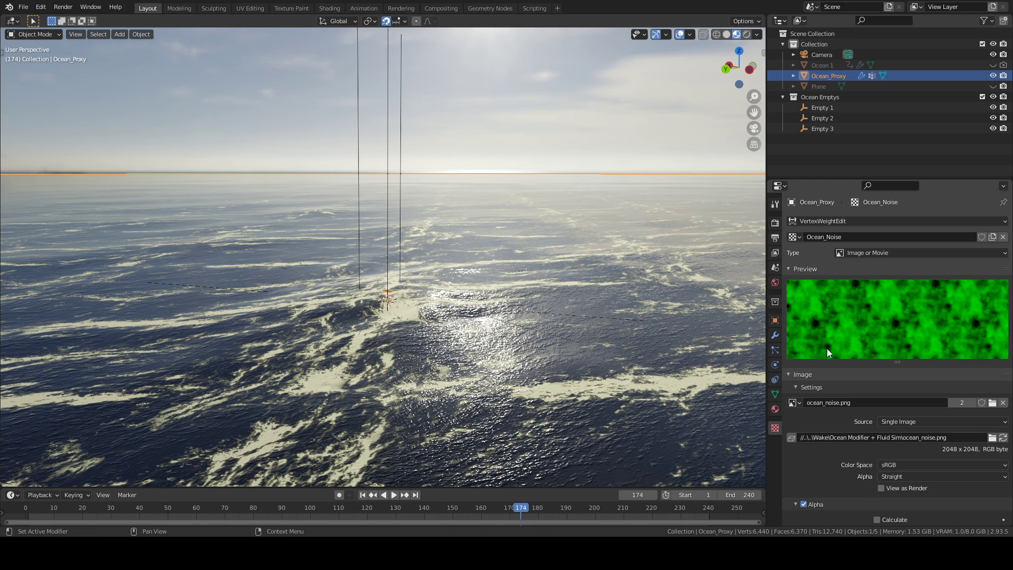
pyautogui.scroll(-10, 828, 347)
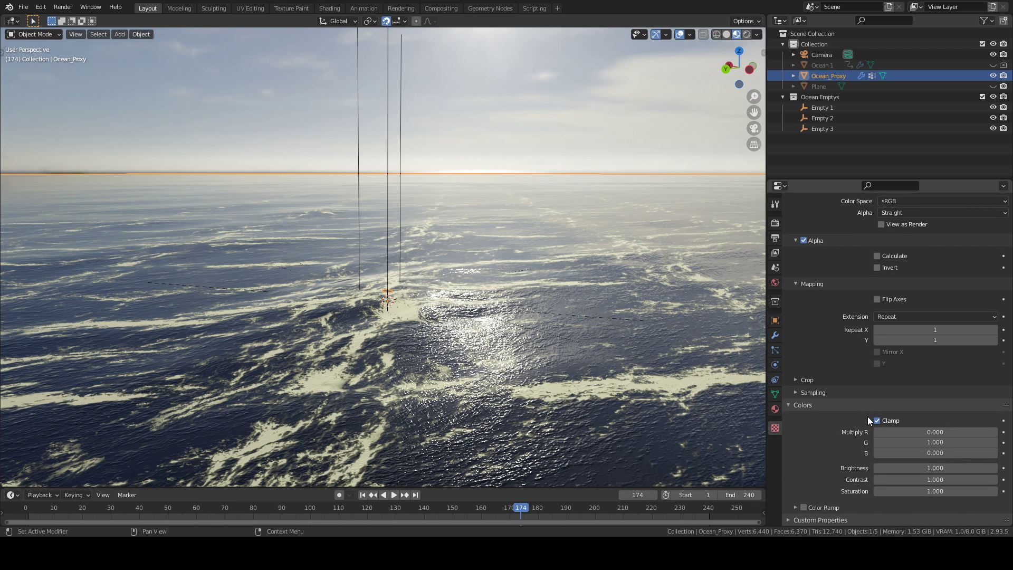
# Try a Multiply R of 2.000 on the Ocean_Noise texture, inspect the waves from near the surface, and reset it to 0.000.
pyautogui.moveTo(907, 431); pyautogui.dragTo(992, 431)
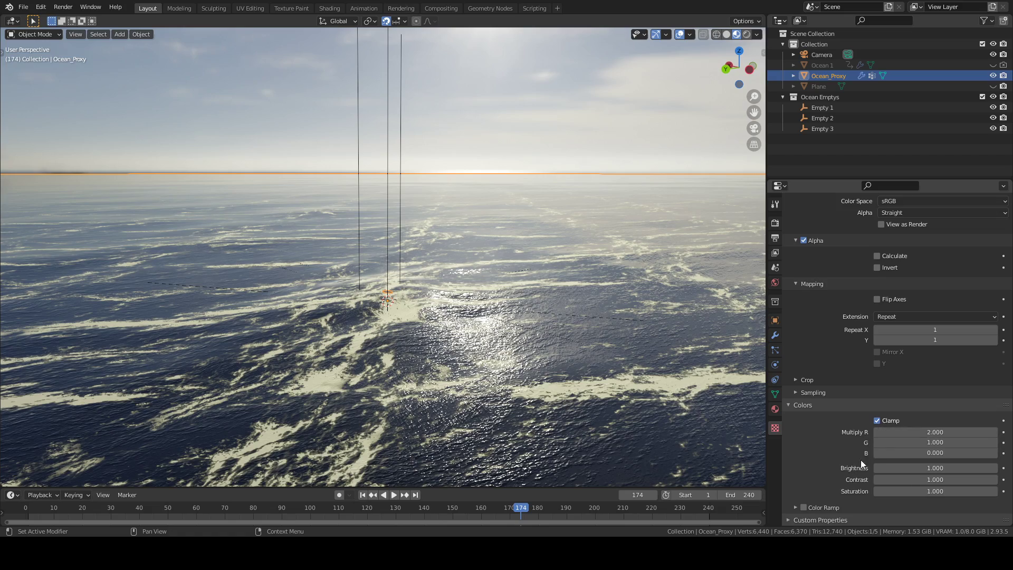
pyautogui.moveTo(921, 453); pyautogui.dragTo(905, 452)
pyautogui.moveTo(530, 295); pyautogui.dragTo(524, 330, button='middle')
pyautogui.scroll(2, 527, 331)
pyautogui.scroll(-2, 524, 330)
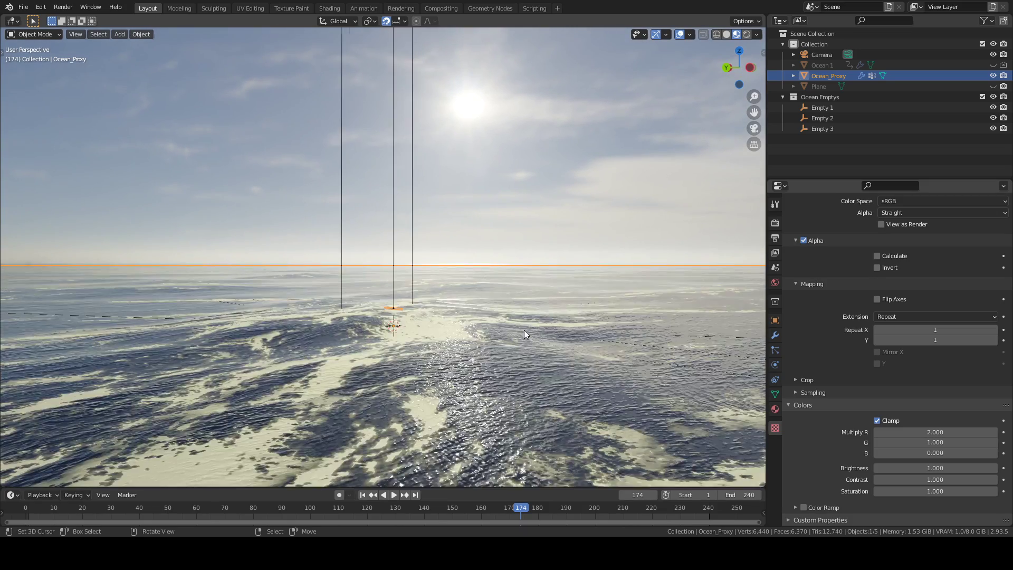
pyautogui.moveTo(913, 434); pyautogui.dragTo(876, 432)
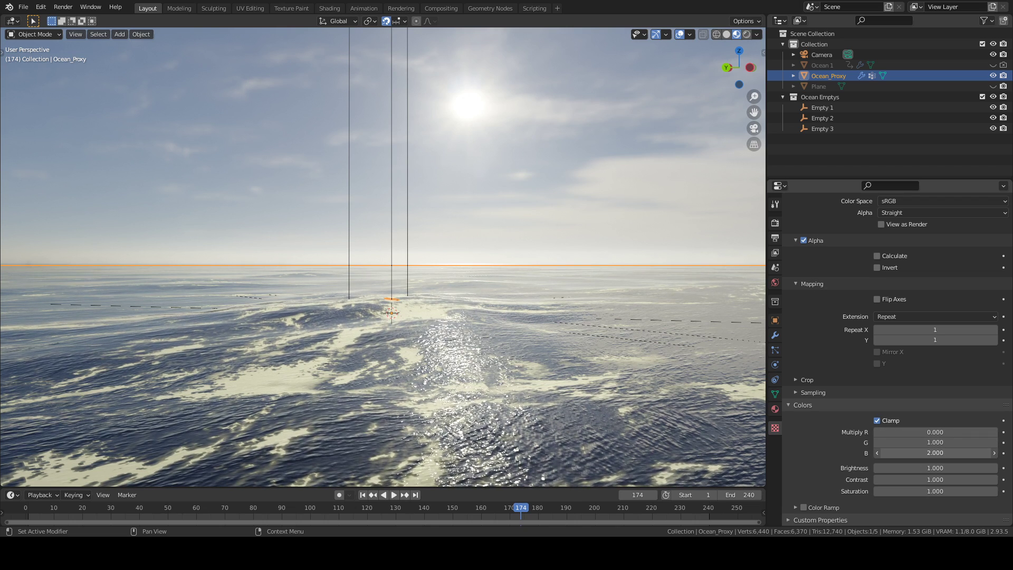
# Try Multiply R and B values of 2.000 on the Ocean_Noise texture, view the water, and lower both again.
pyautogui.moveTo(927, 452); pyautogui.dragTo(981, 452)
pyautogui.moveTo(906, 432); pyautogui.dragTo(939, 432)
pyautogui.moveTo(535, 388)
pyautogui.mouseDown(button='middle')
pyautogui.moveTo(549, 402)
pyautogui.moveTo(540, 400)
pyautogui.mouseUp(button='middle')
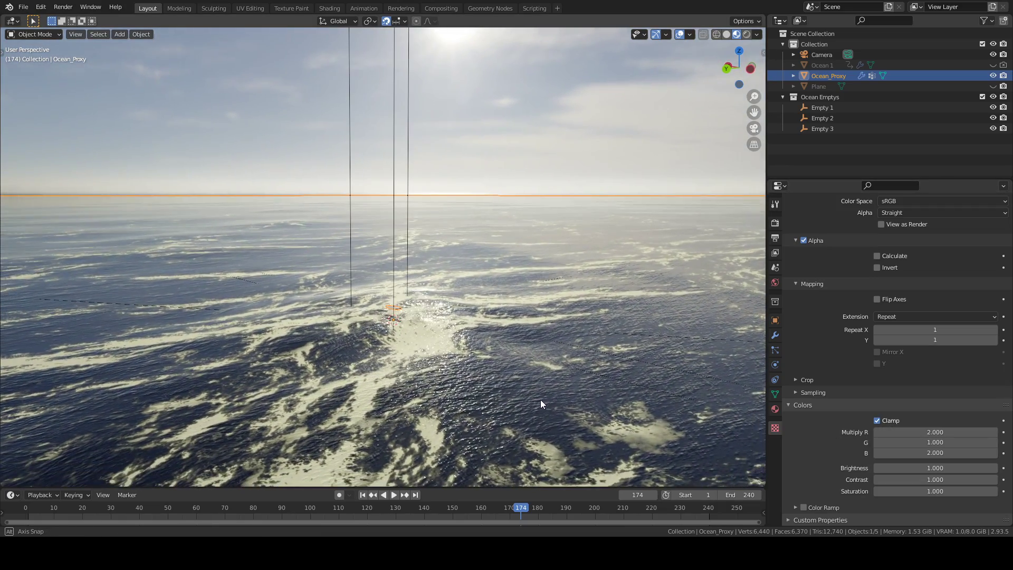
pyautogui.moveTo(930, 432); pyautogui.dragTo(876, 452)
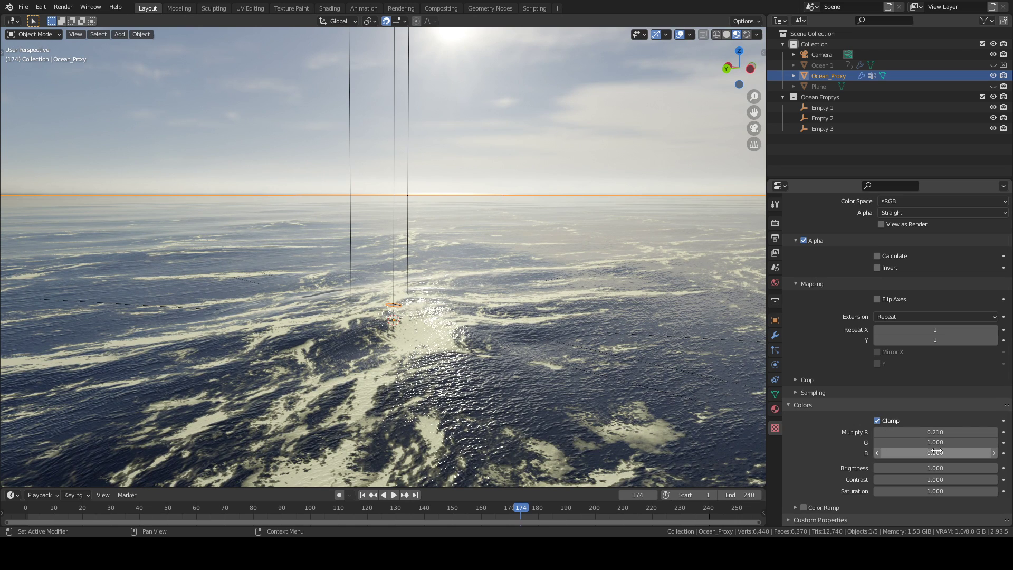
# Show VertexWeightEdit.001's Ocean_Noise_Invert texture, examine its preview and color multipliers, and return to Ocean_Proxy's modifiers.
pyautogui.scroll(10, 840, 420)
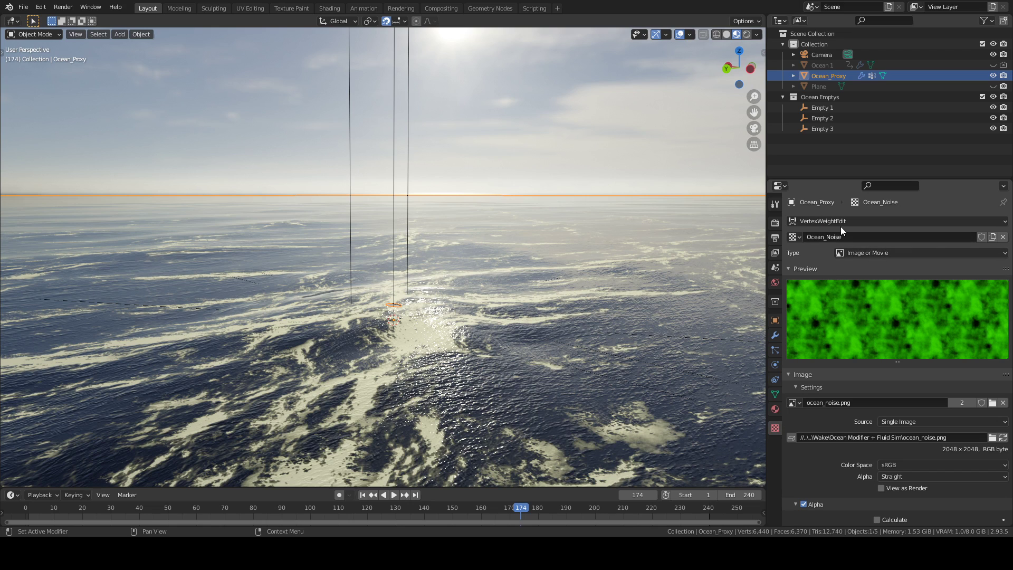
pyautogui.click(840, 227)
pyautogui.click(849, 254)
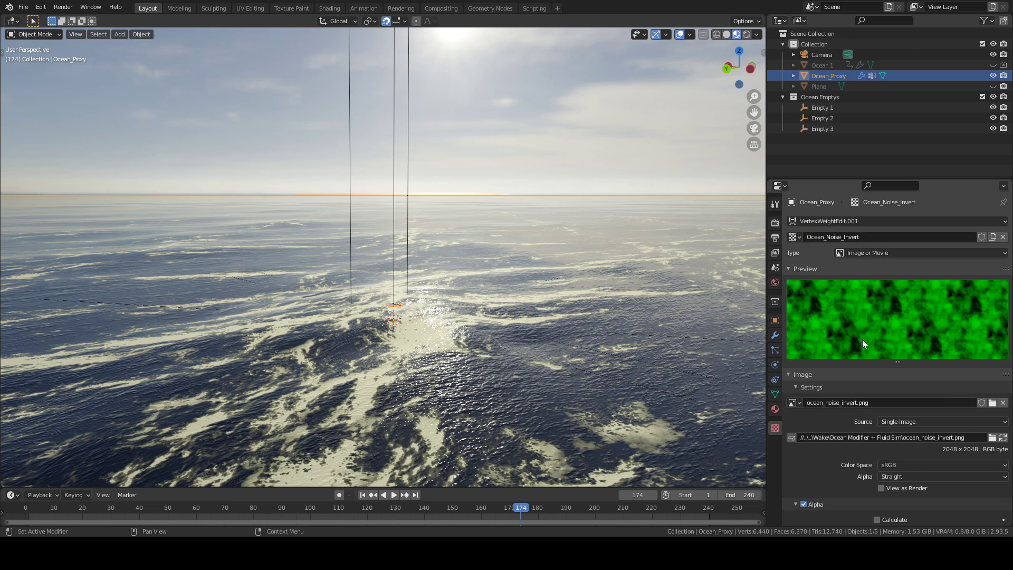
pyautogui.scroll(-3, 853, 347)
pyautogui.scroll(3, 846, 346)
pyautogui.scroll(-10, 884, 330)
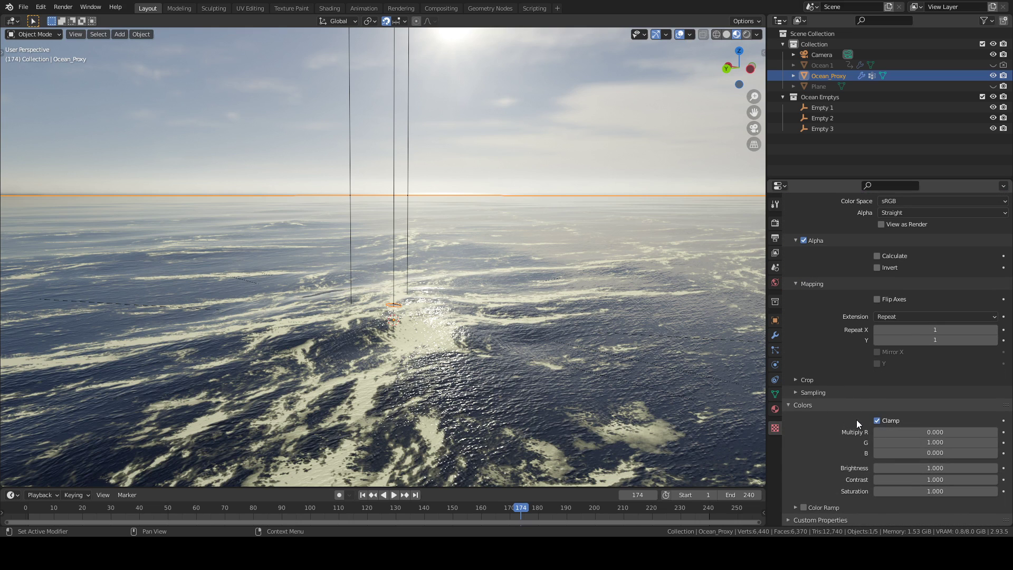
pyautogui.moveTo(891, 431)
pyautogui.mouseDown()
pyautogui.moveTo(920, 431)
pyautogui.moveTo(890, 432)
pyautogui.mouseUp()
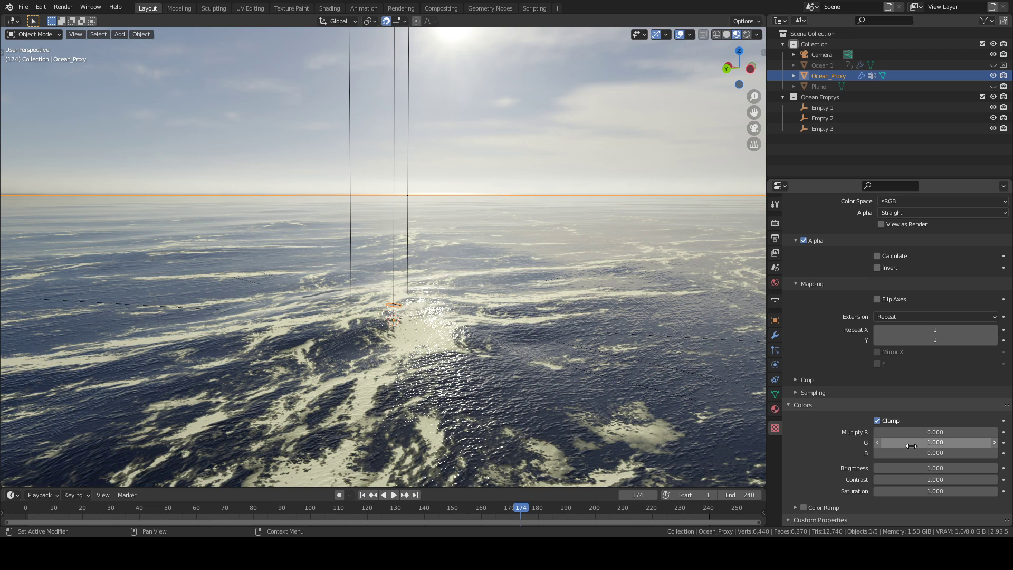
pyautogui.scroll(12, 834, 389)
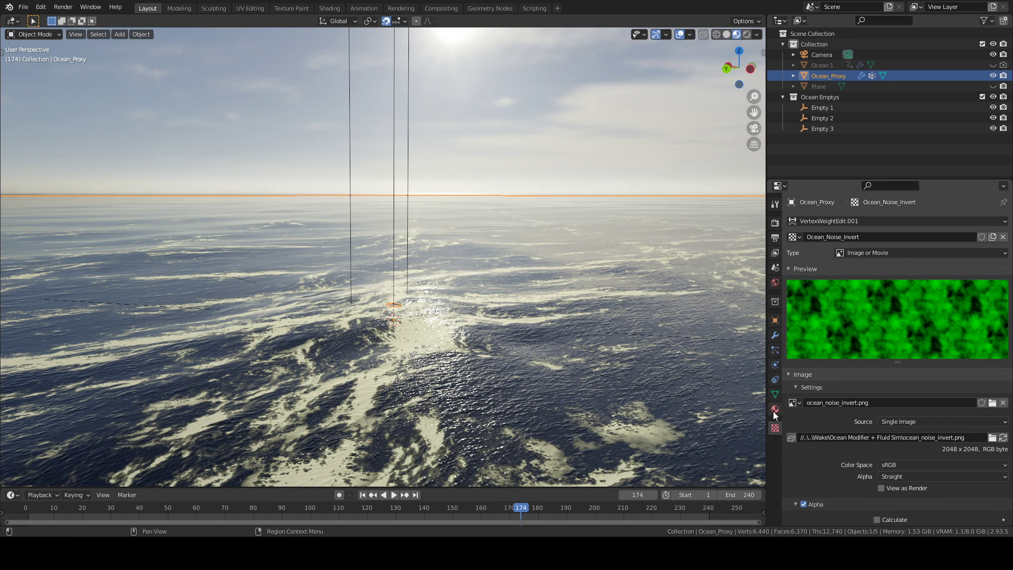
pyautogui.click(773, 336)
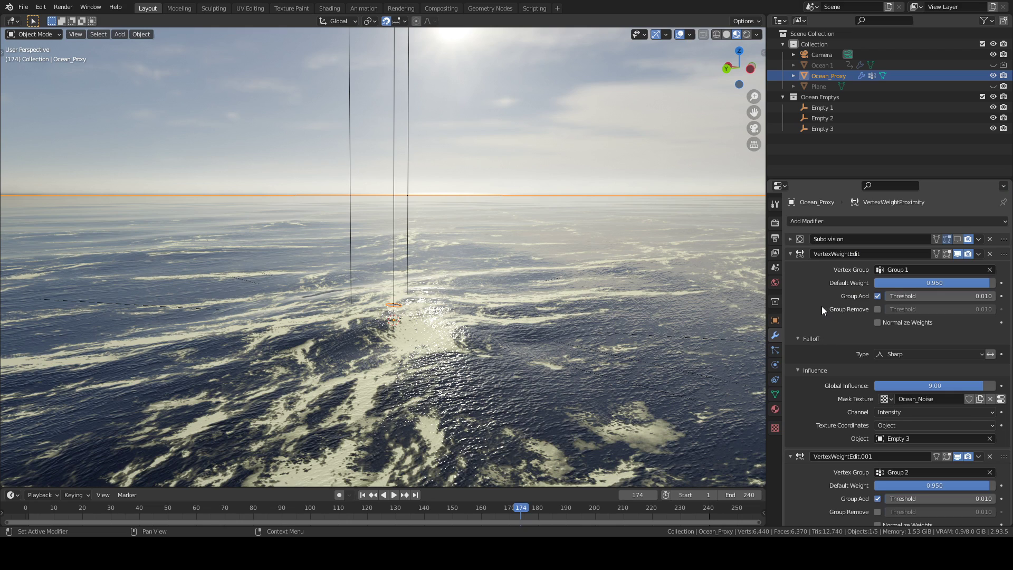
# Collapse the VertexWeightEdit and VertexWeightEdit.001 settings on Ocean_Proxy and expand the Displace modifier.
pyautogui.click(790, 252)
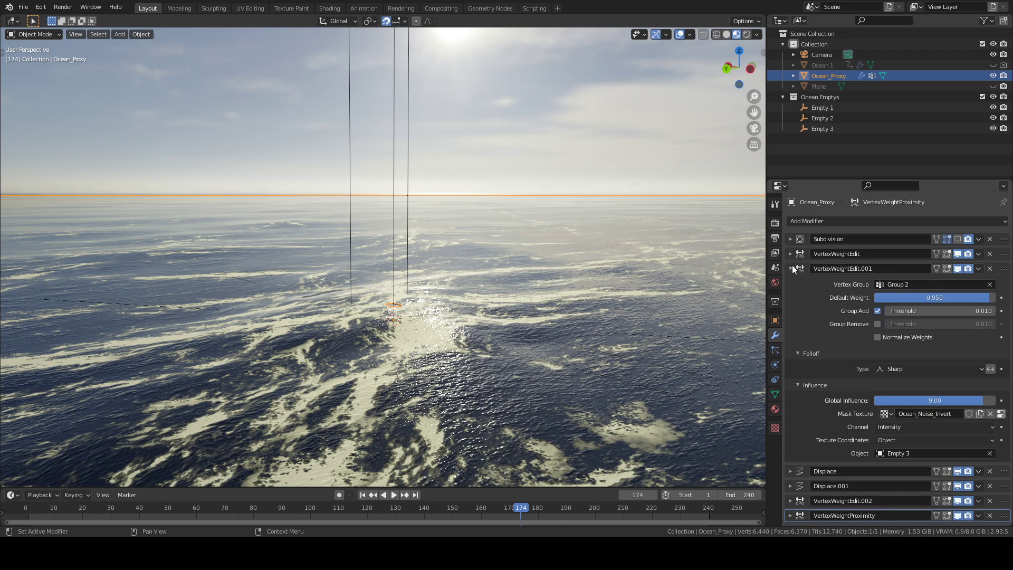
pyautogui.click(791, 269)
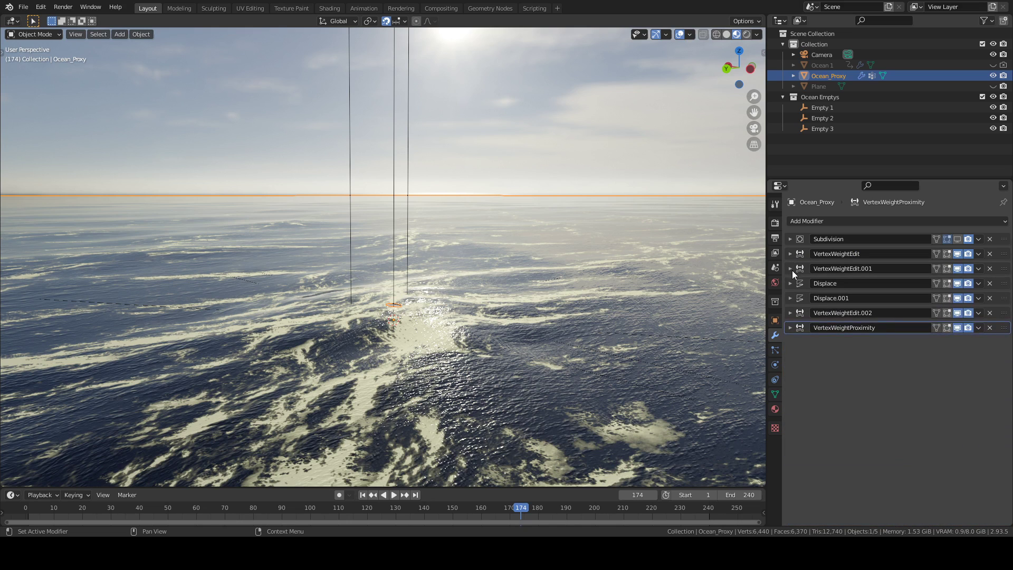
pyautogui.click(792, 281)
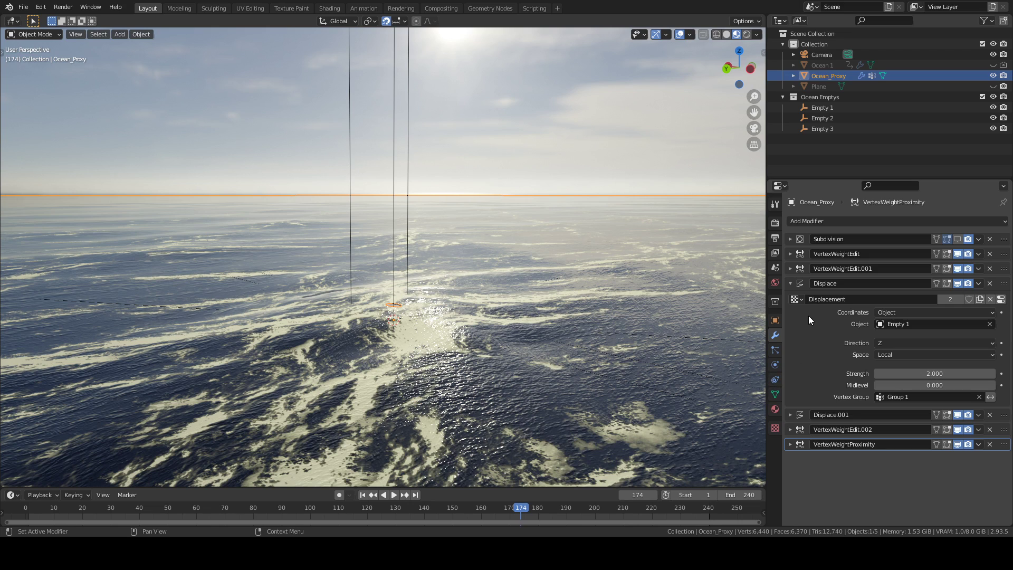
# Show the Displacement texture used by the Displace modifier and examine its preview, image sequence, mapping and color settings.
pyautogui.click(776, 427)
pyautogui.click(842, 222)
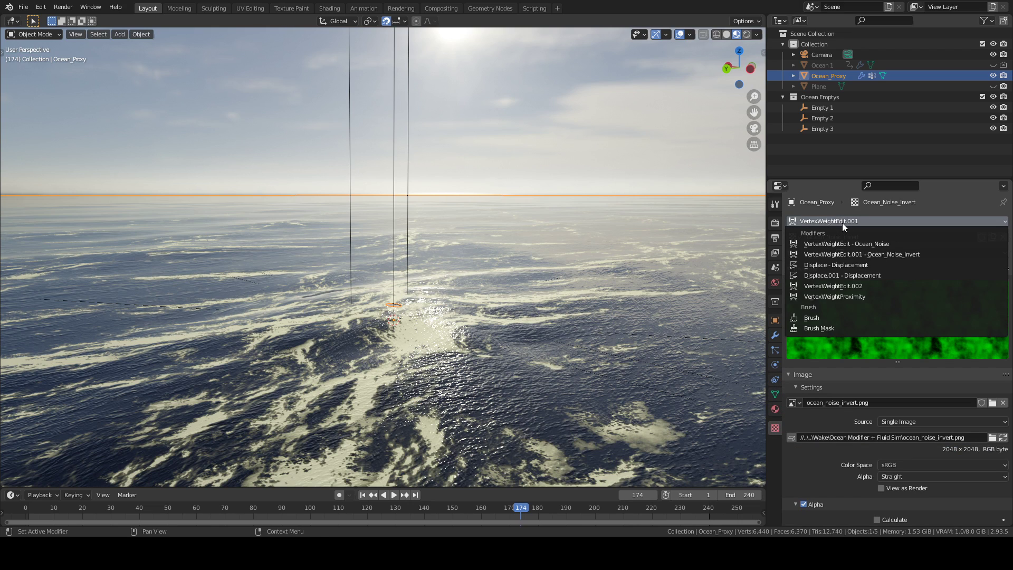
pyautogui.click(842, 265)
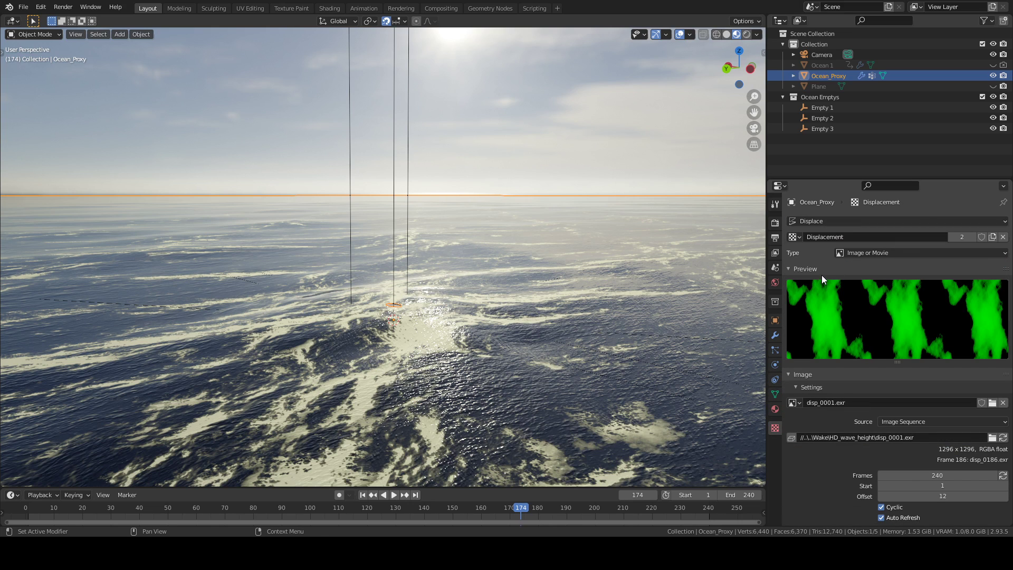
pyautogui.scroll(-3, 844, 294)
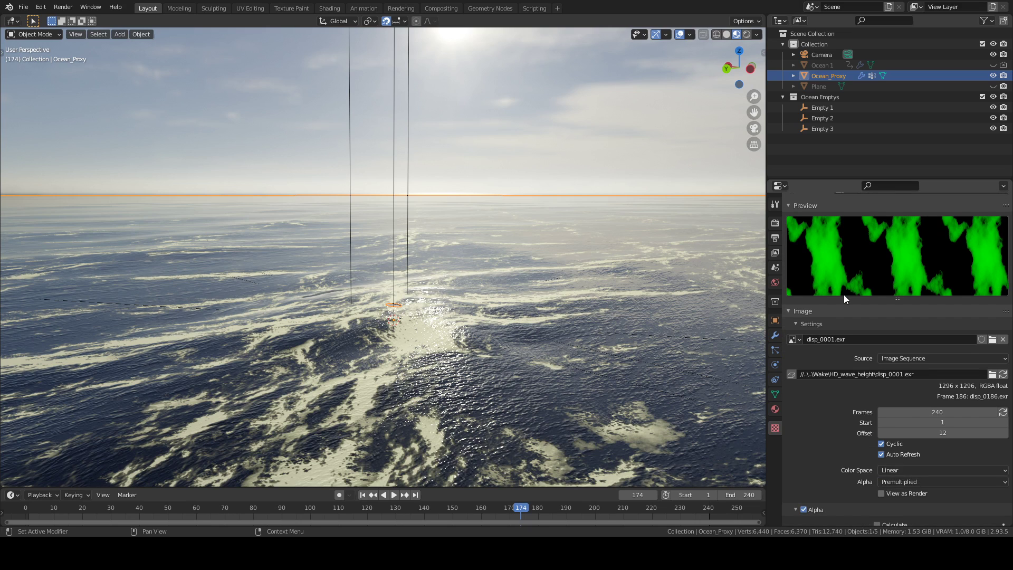
pyautogui.scroll(2, 844, 292)
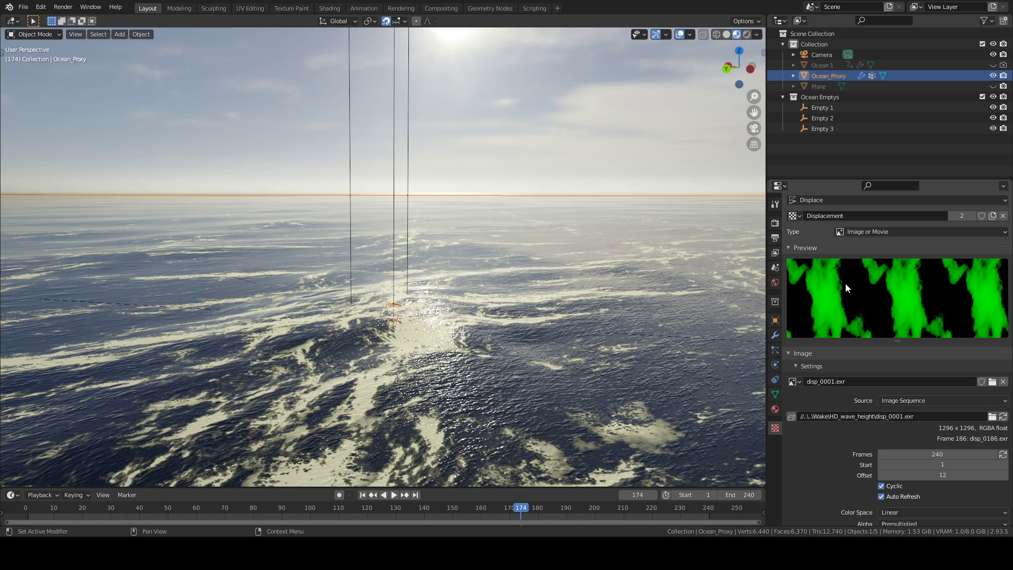
pyautogui.scroll(-1, 946, 378)
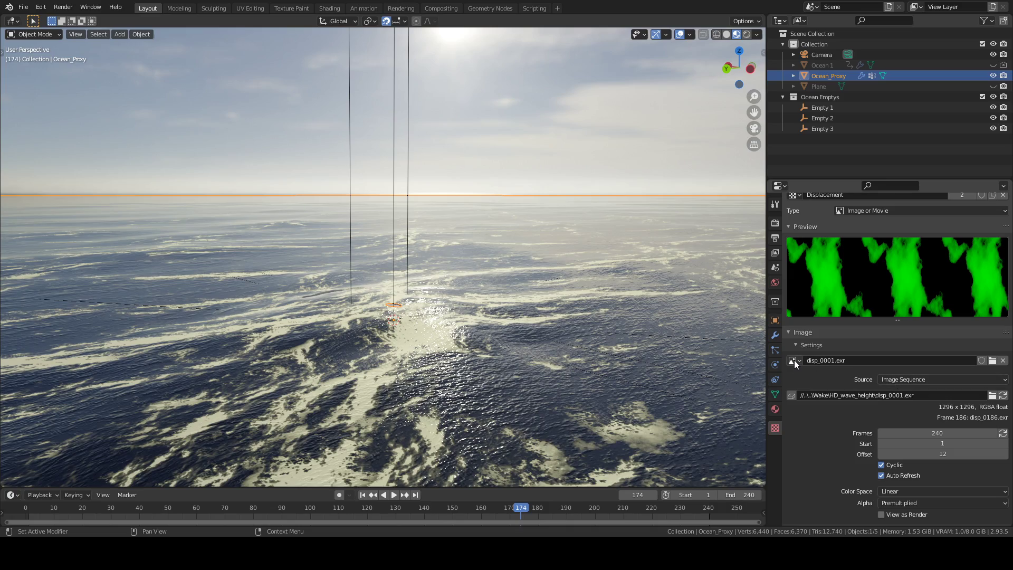
pyautogui.moveTo(577, 324); pyautogui.dragTo(568, 306, button='middle')
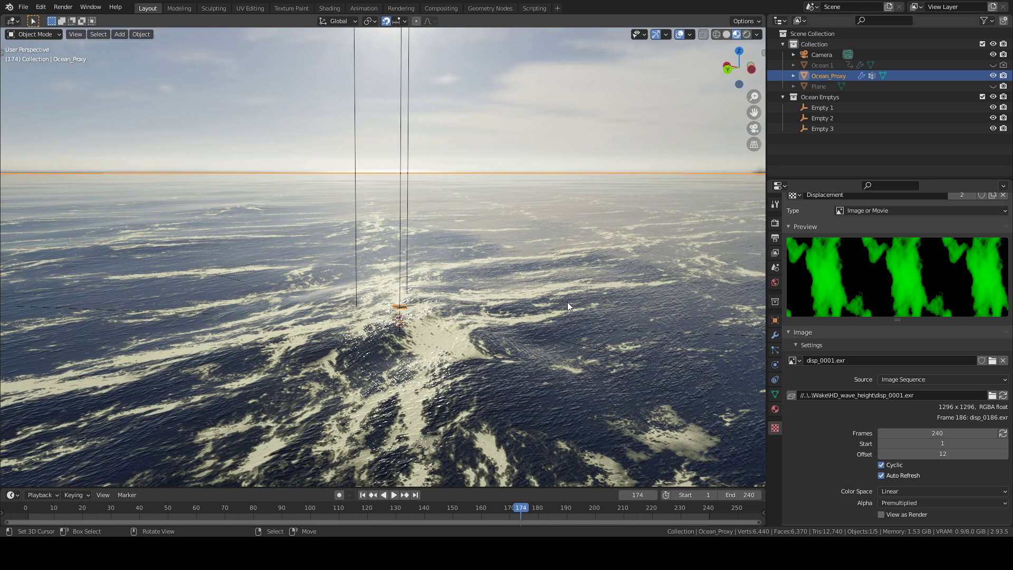
pyautogui.moveTo(570, 299); pyautogui.dragTo(568, 299, button='middle')
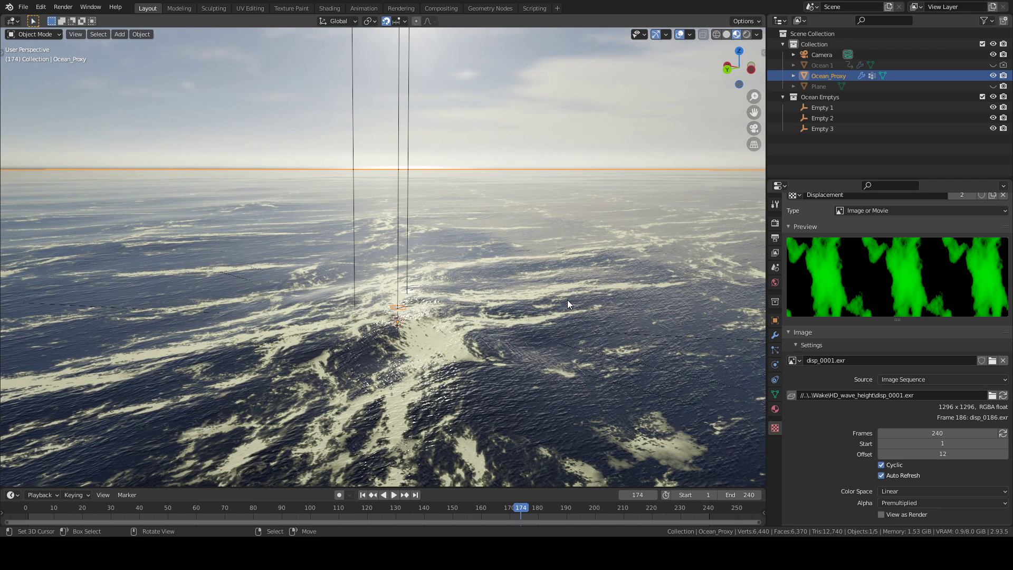
pyautogui.scroll(-6, 859, 403)
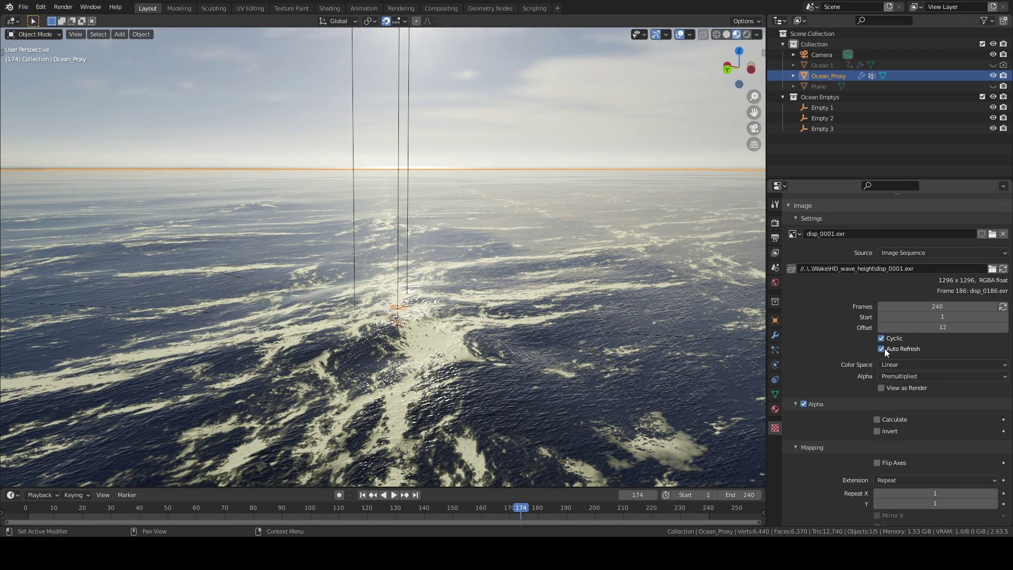
pyautogui.scroll(-8, 817, 358)
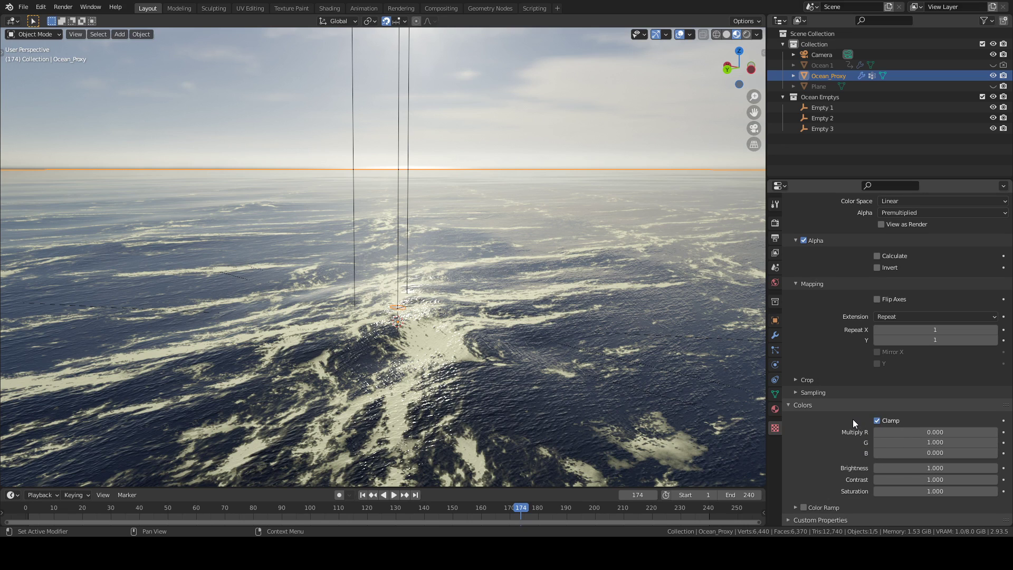
pyautogui.scroll(12, 852, 418)
# Return to the Displace modifier's settings, select its coordinate object Empty 1 in the scene, and reselect Ocean_Proxy.
pyautogui.click(775, 337)
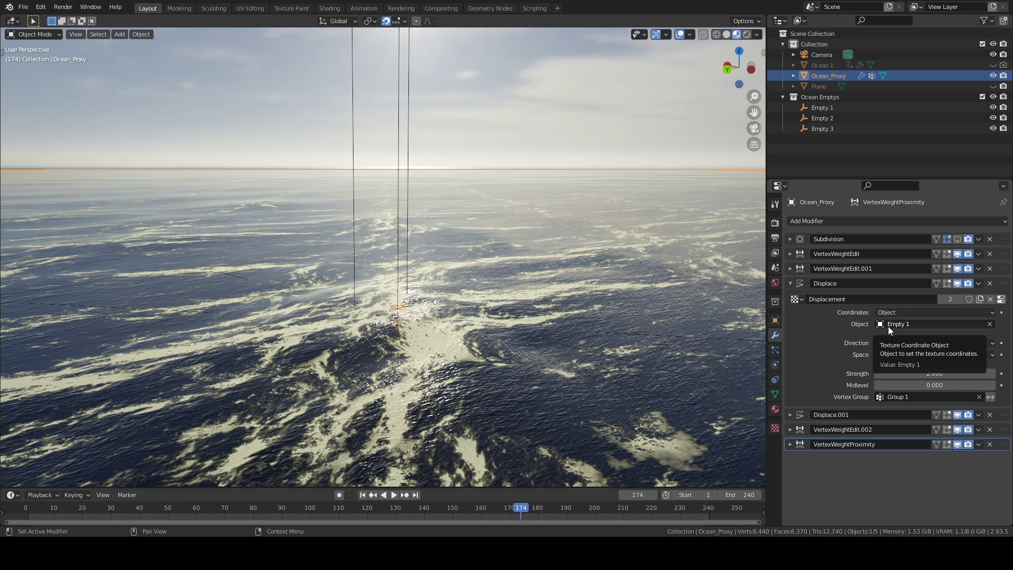
pyautogui.click(398, 152)
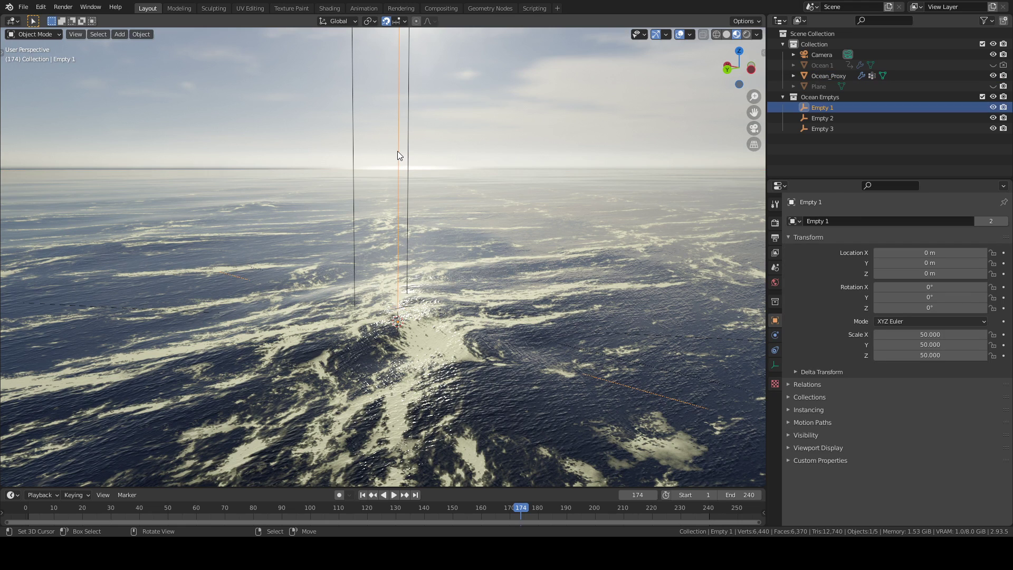
pyautogui.click(523, 318)
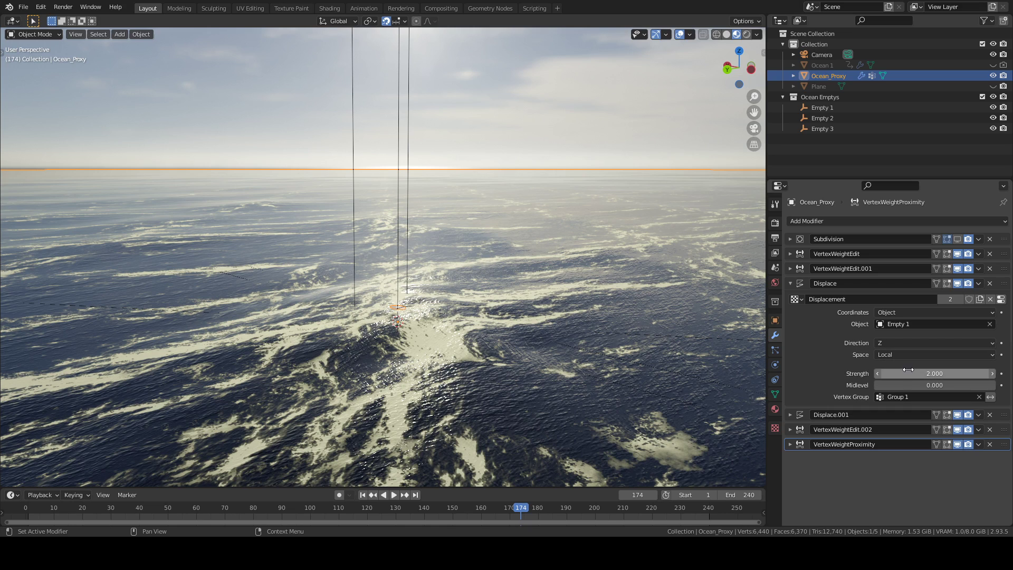
# Try a Displace strength of 23.500 on Ocean_Proxy and inspect the repeating wave pattern from farther away and several angles.
pyautogui.moveTo(648, 326); pyautogui.dragTo(652, 318, button='middle')
pyautogui.moveTo(912, 372); pyautogui.dragTo(937, 373)
pyautogui.moveTo(606, 301); pyautogui.dragTo(525, 304, button='middle')
pyautogui.scroll(-3, 524, 303)
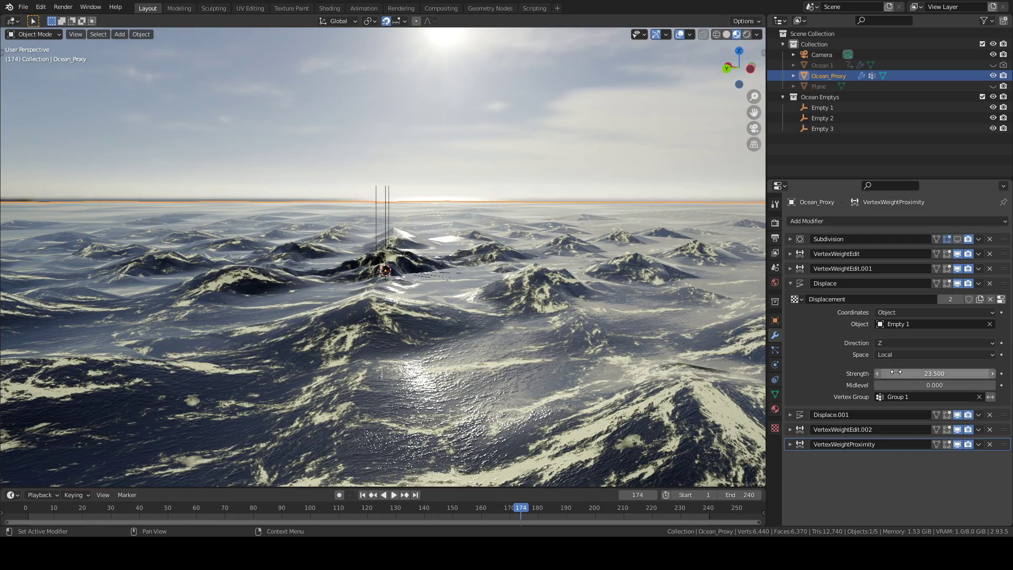
pyautogui.scroll(-5, 594, 288)
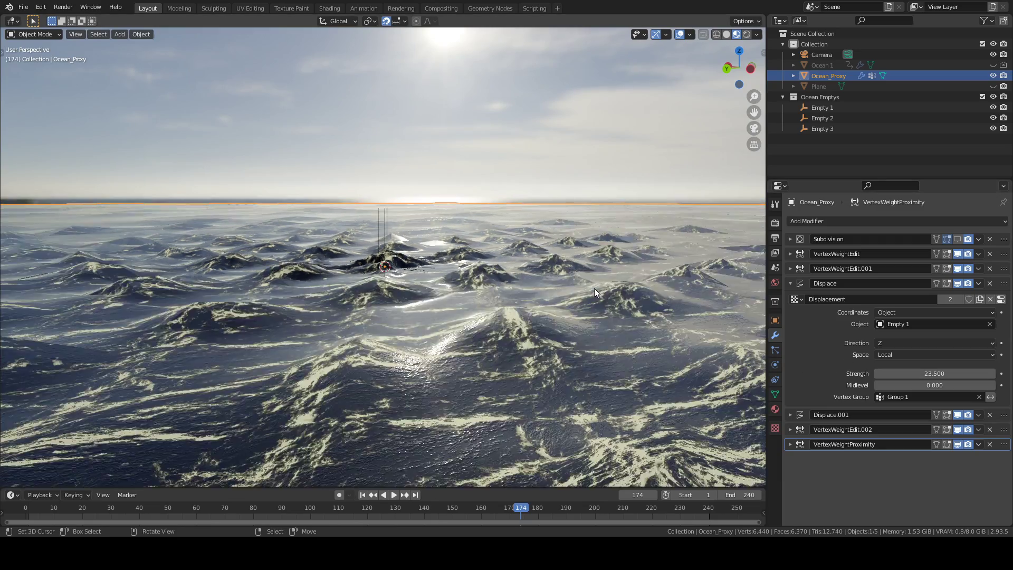
pyautogui.moveTo(595, 287); pyautogui.dragTo(611, 300, button='middle')
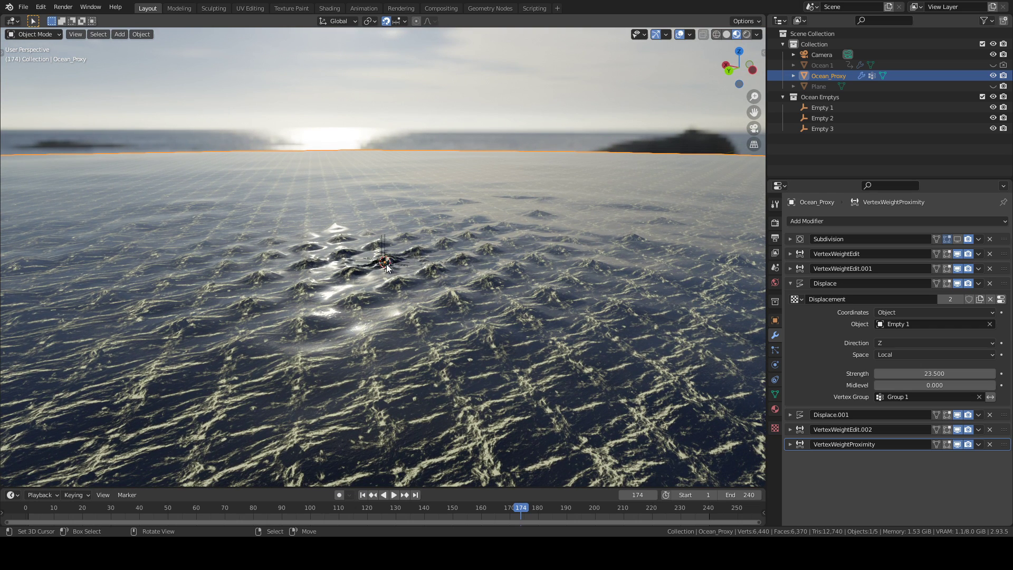
pyautogui.moveTo(386, 268); pyautogui.dragTo(380, 271, button='middle')
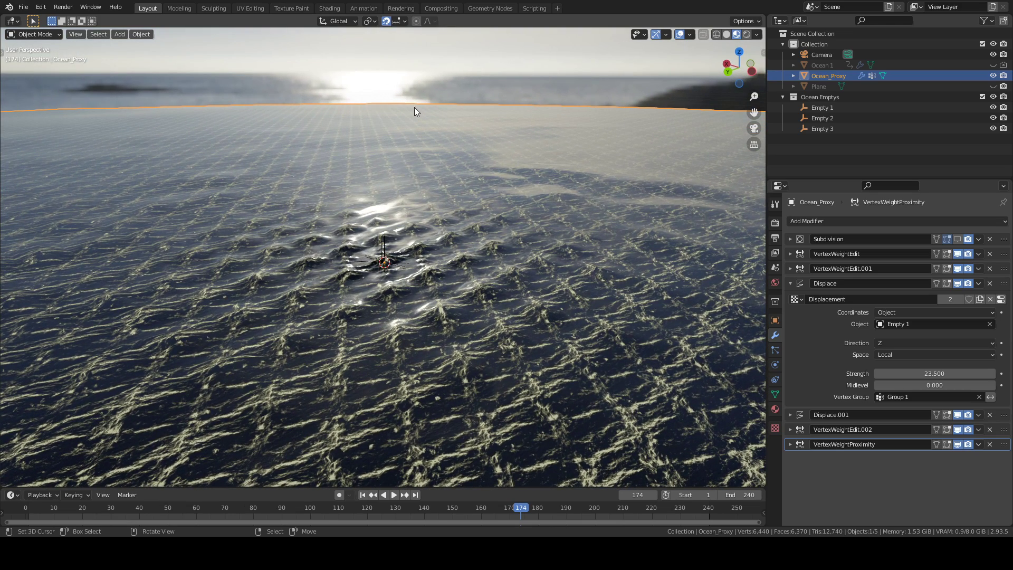
pyautogui.moveTo(440, 115); pyautogui.dragTo(512, 124, button='middle')
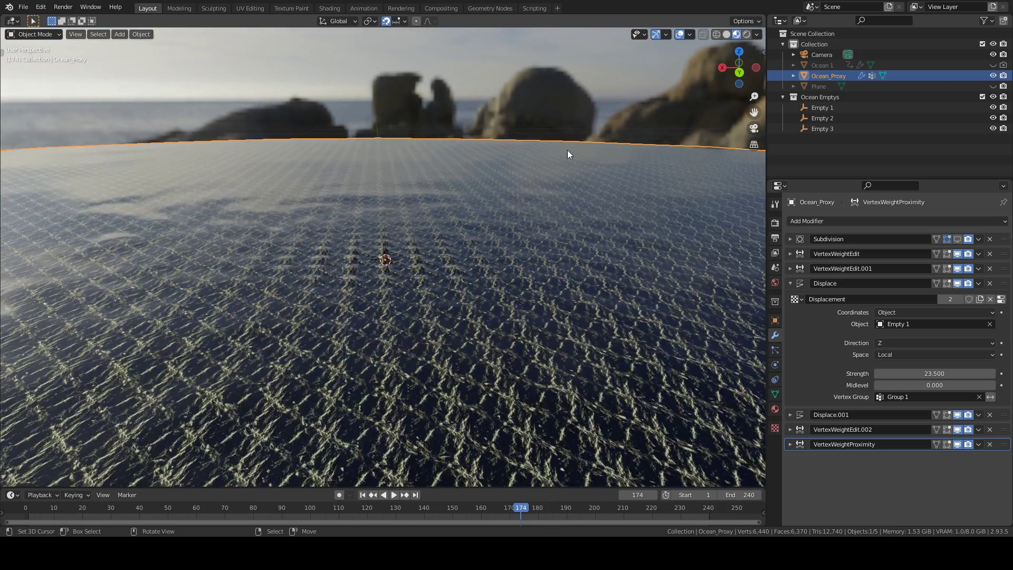
pyautogui.moveTo(563, 200); pyautogui.dragTo(389, 149, button='middle')
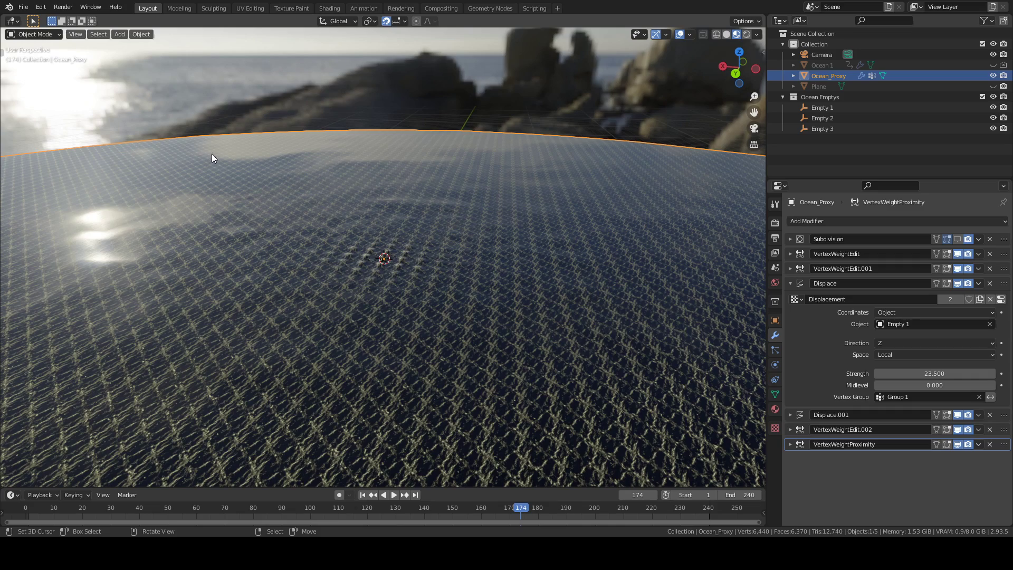
pyautogui.moveTo(380, 150); pyautogui.dragTo(337, 140, button='middle')
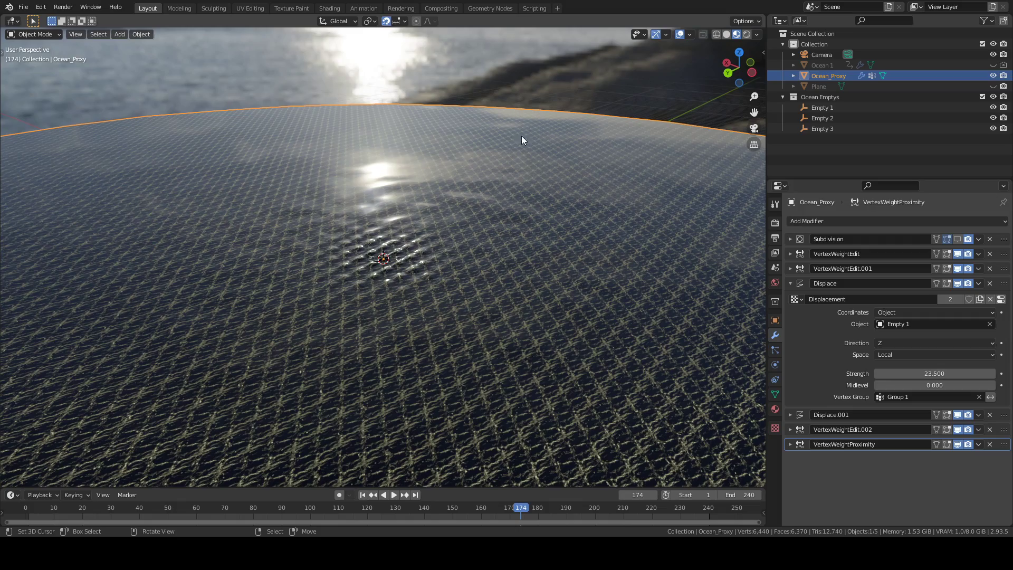
# Examine the exaggerated waves around the empties up close, compare them with the distant ocean surface, and return to a near view.
pyautogui.scroll(18, 493, 251)
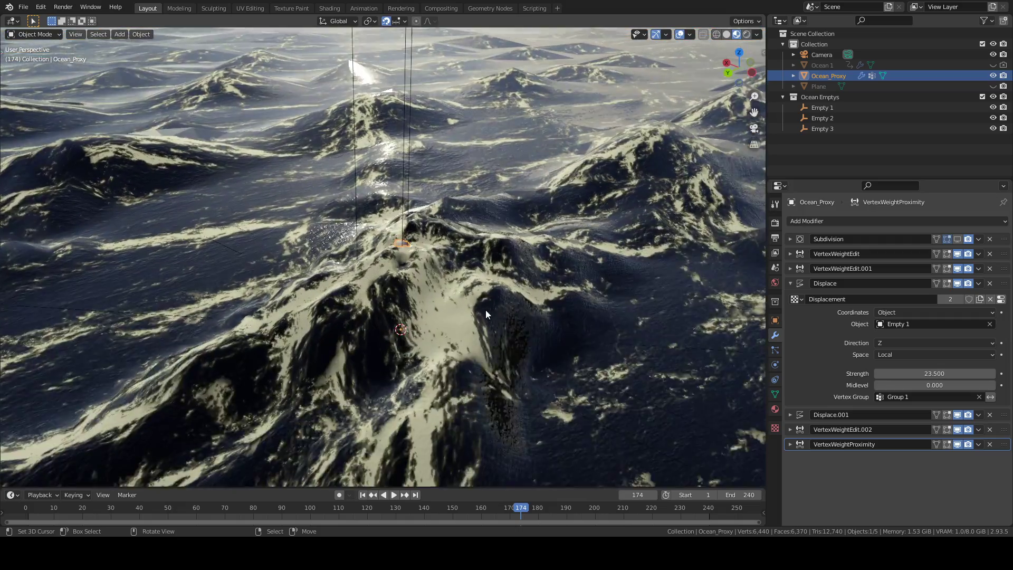
pyautogui.moveTo(486, 314); pyautogui.dragTo(455, 280, button='middle')
pyautogui.scroll(-5, 457, 270)
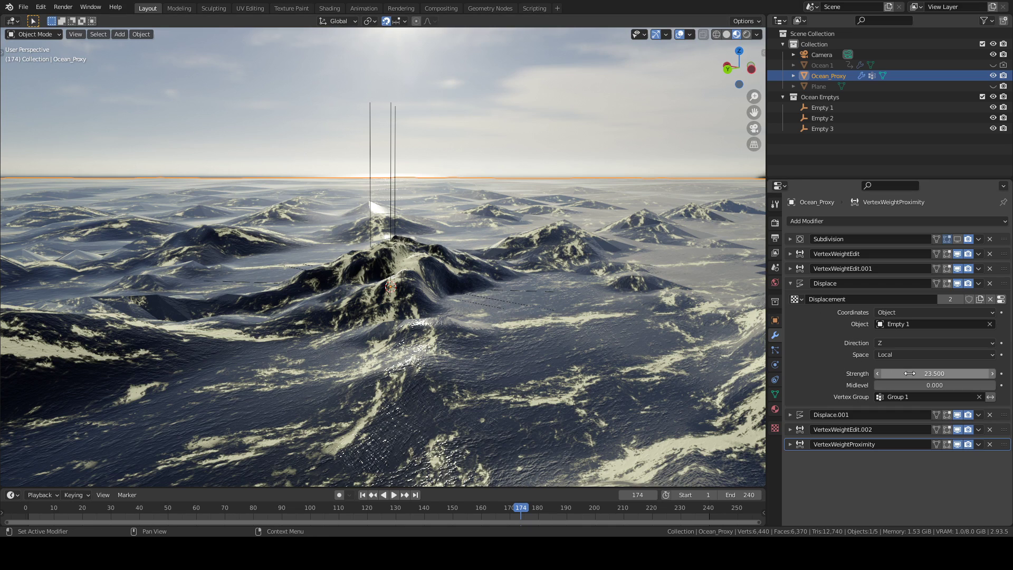
pyautogui.moveTo(584, 287); pyautogui.dragTo(581, 299, button='middle')
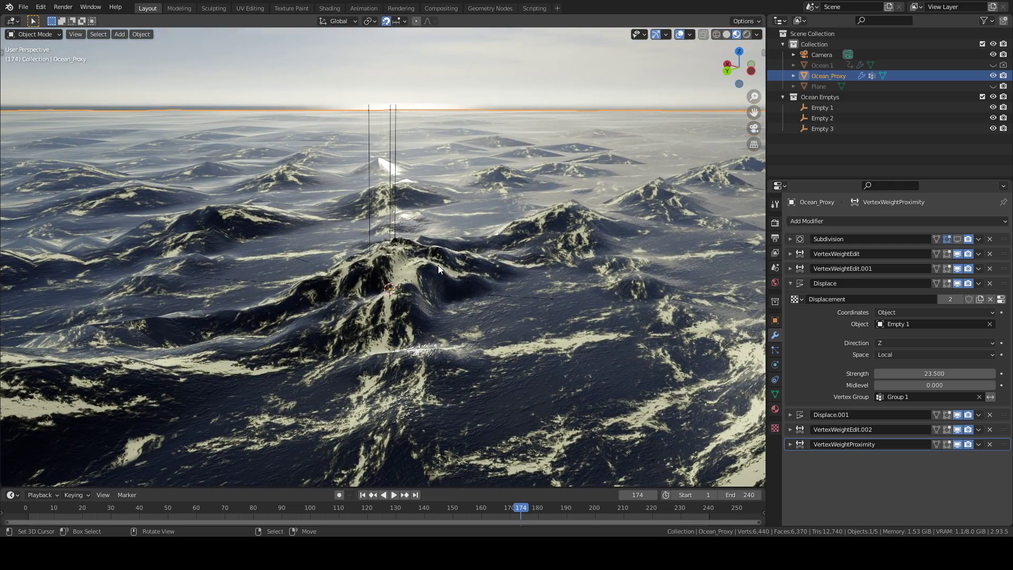
pyautogui.scroll(-3, 459, 283)
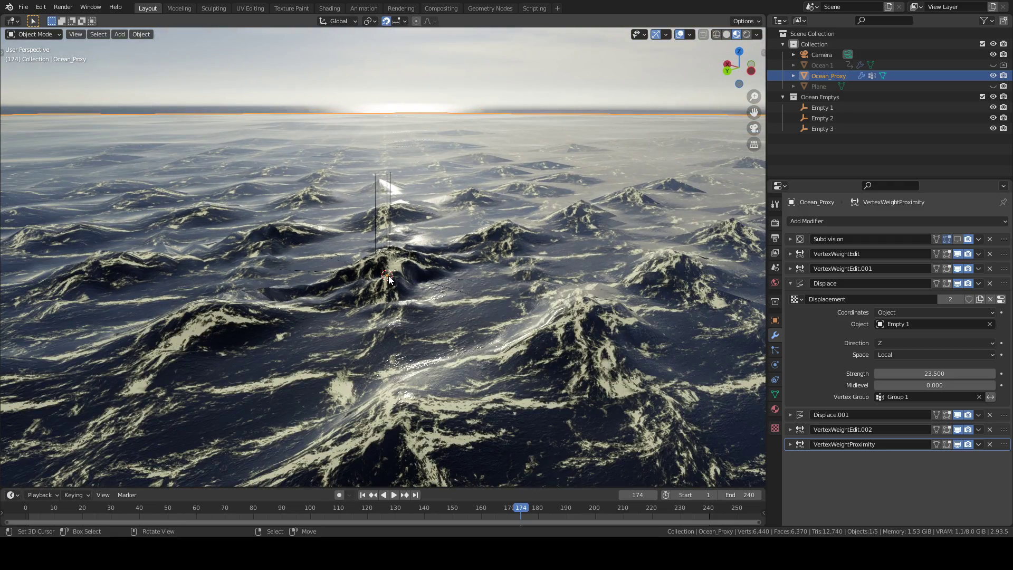
pyautogui.scroll(-6, 388, 280)
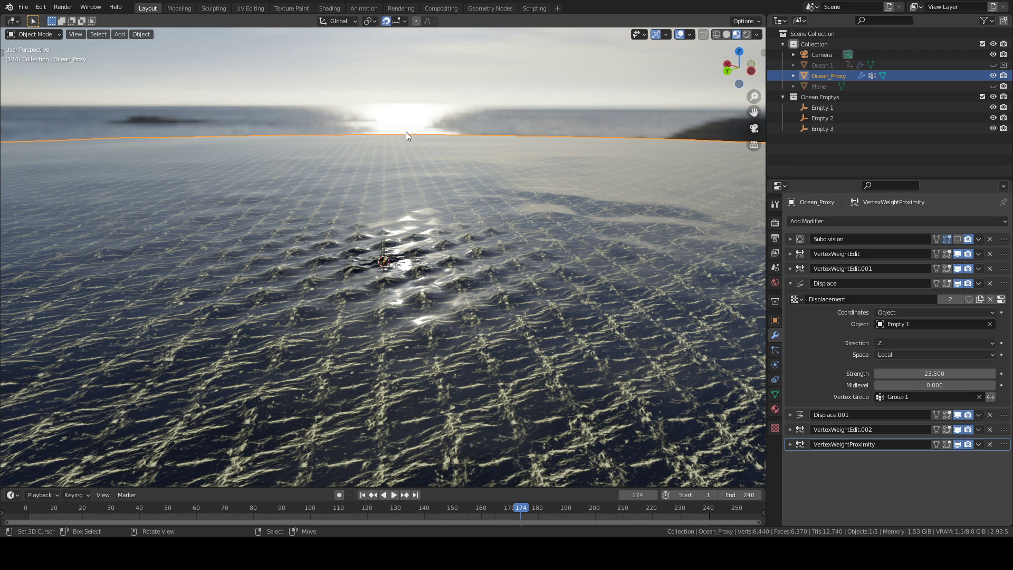
pyautogui.moveTo(362, 97); pyautogui.dragTo(198, 112, button='middle')
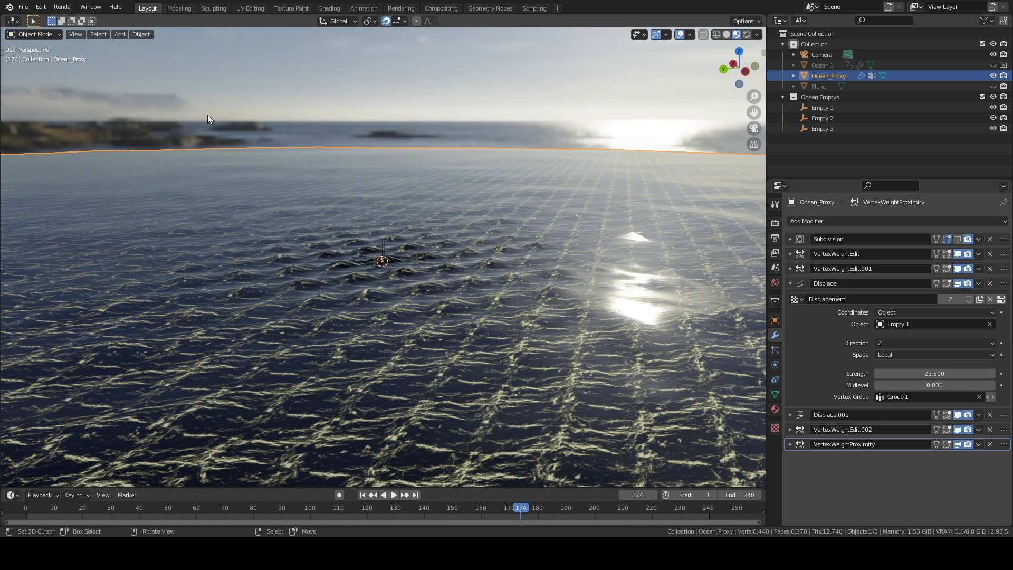
pyautogui.moveTo(561, 126); pyautogui.dragTo(422, 89, button='middle')
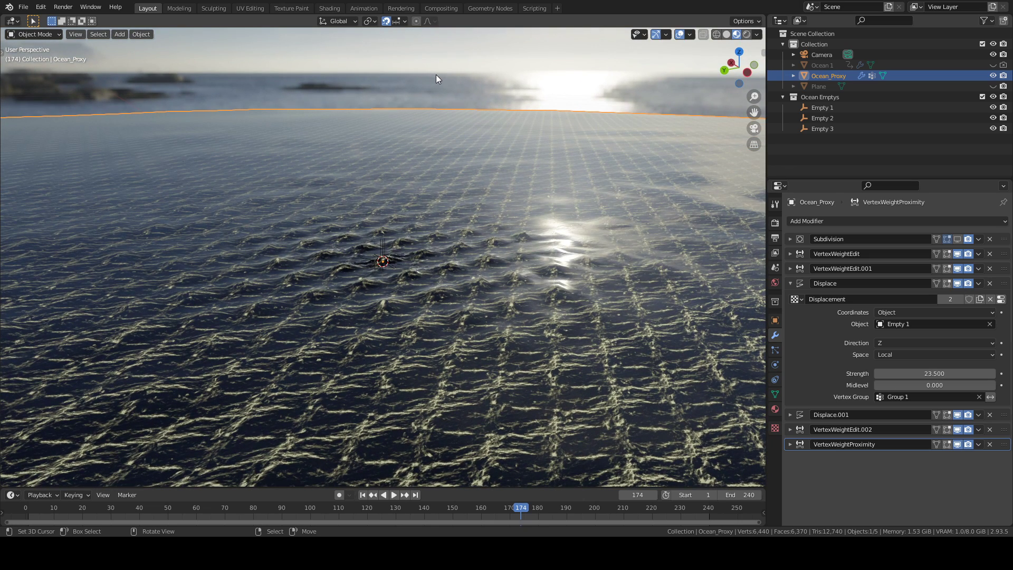
pyautogui.scroll(7, 471, 207)
pyautogui.scroll(4, 460, 252)
pyautogui.moveTo(460, 252); pyautogui.dragTo(506, 239, button='middle')
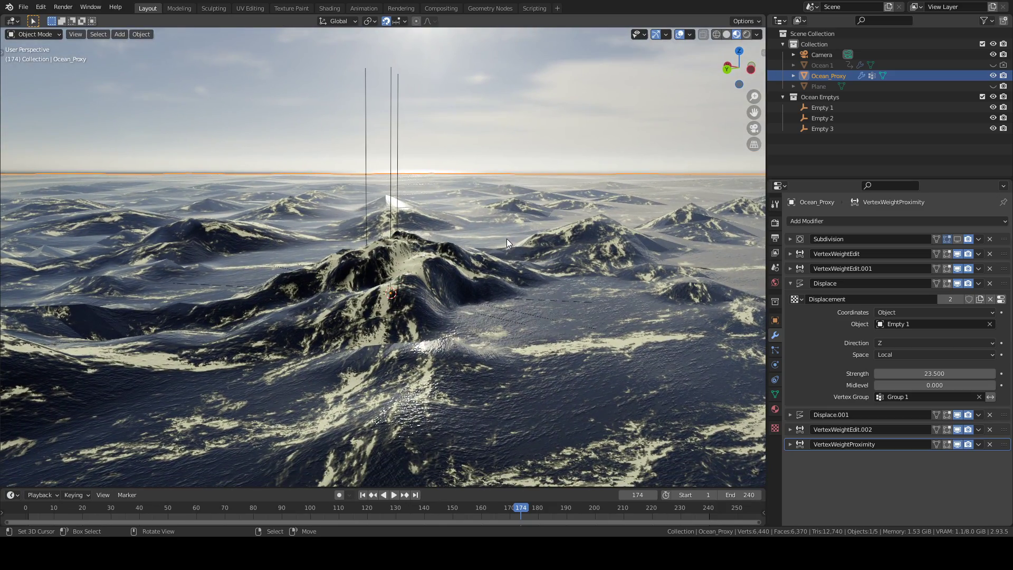
# Set the Displace modifier's strength to 2.000.
pyautogui.click(925, 373)
pyautogui.write('2')
pyautogui.press('Return')
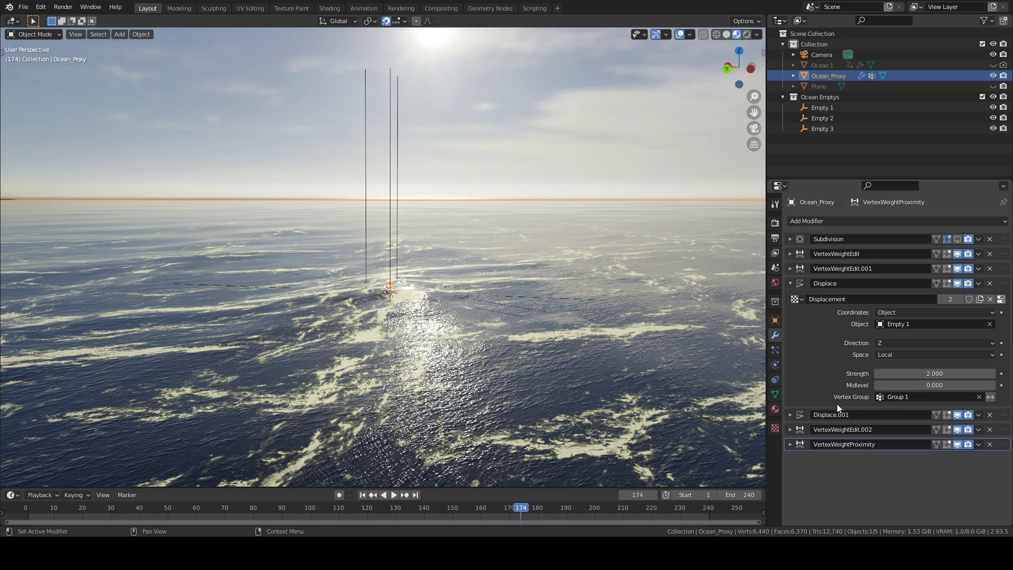
# Check the vertex groups in Ocean_Proxy's mesh data, and show the Displace.001 modifier's settings in place of Displace's.
pyautogui.click(776, 396)
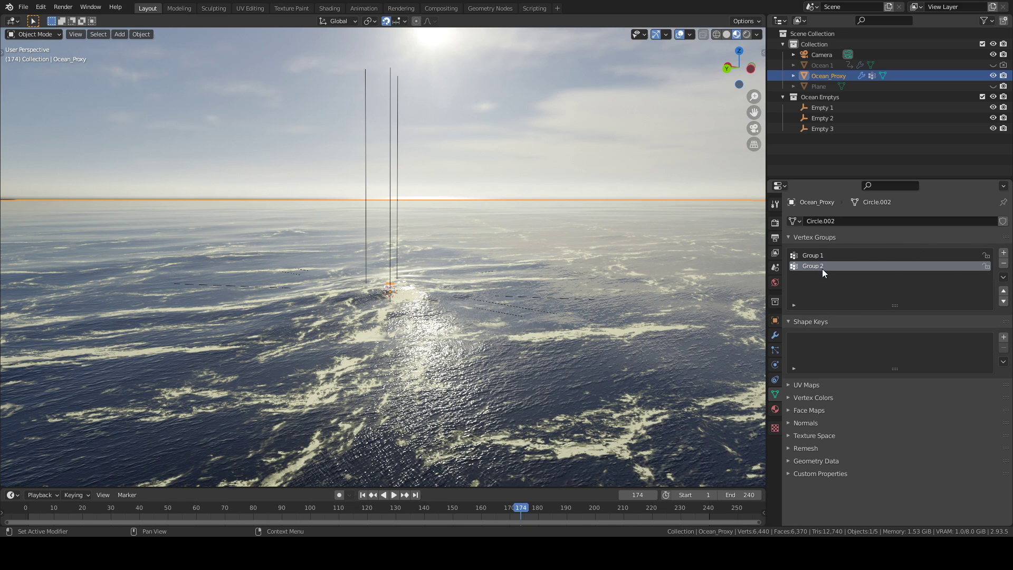
pyautogui.click(775, 337)
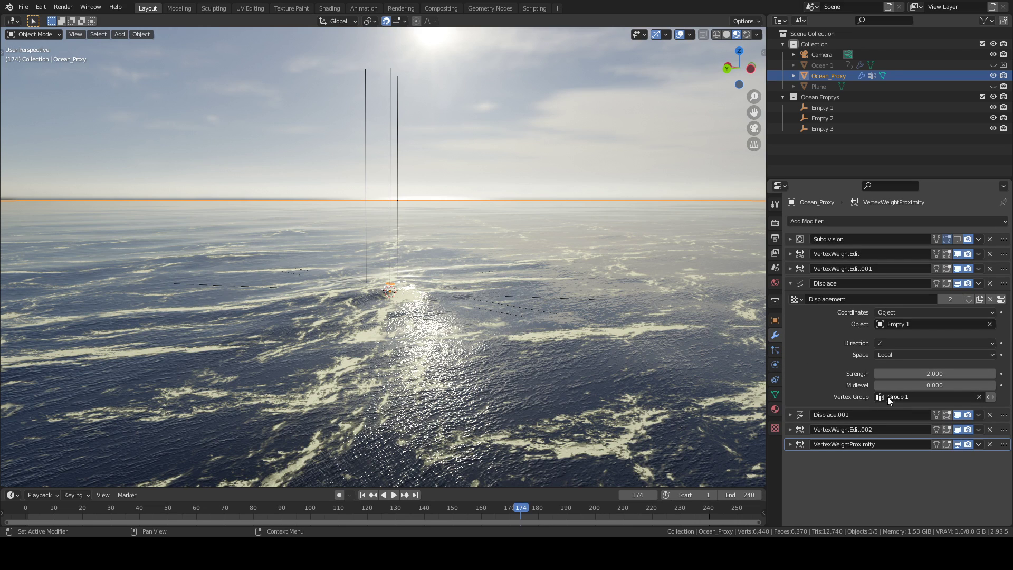
pyautogui.click(791, 283)
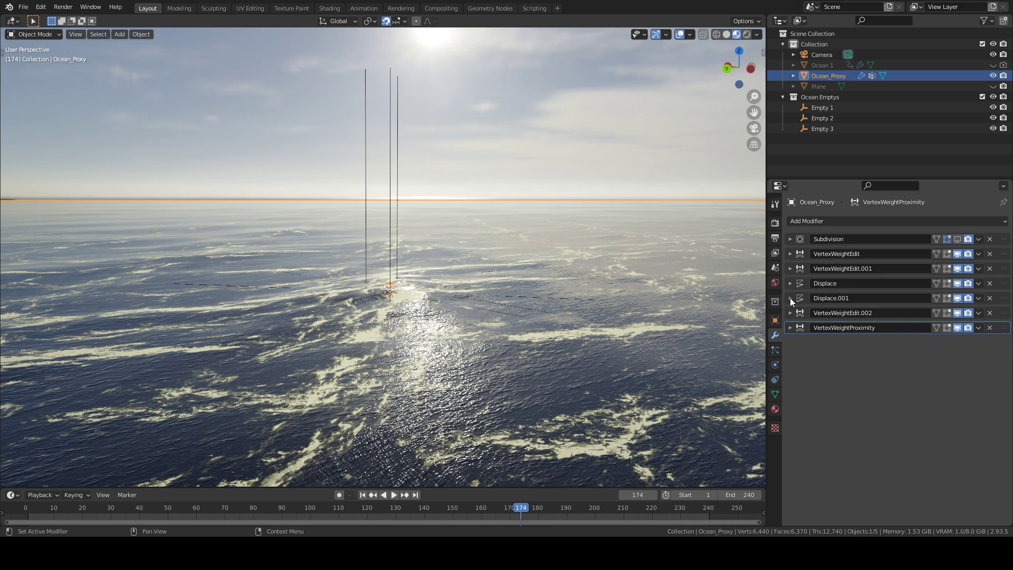
pyautogui.click(789, 297)
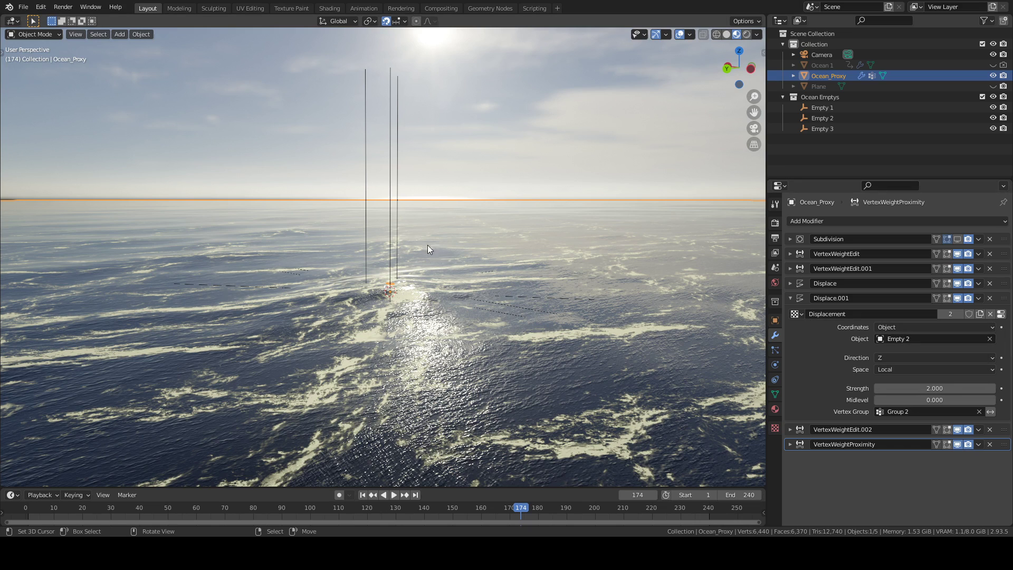
# Identify Empty 2, the coordinate object of Displace.001, in the viewport and make Ocean_Proxy the selected object again.
pyautogui.click(365, 192)
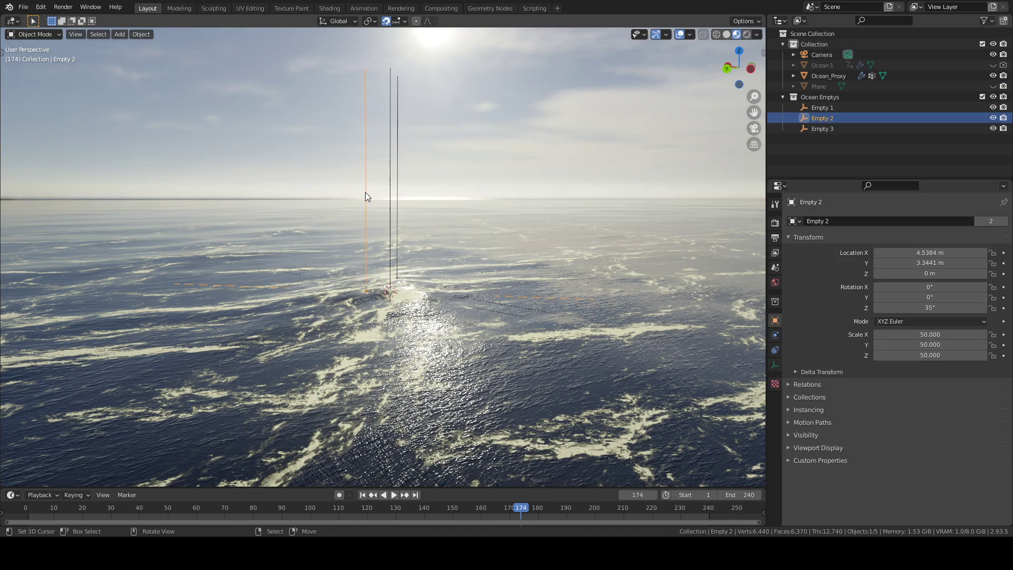
pyautogui.moveTo(429, 293); pyautogui.dragTo(456, 349, button='middle')
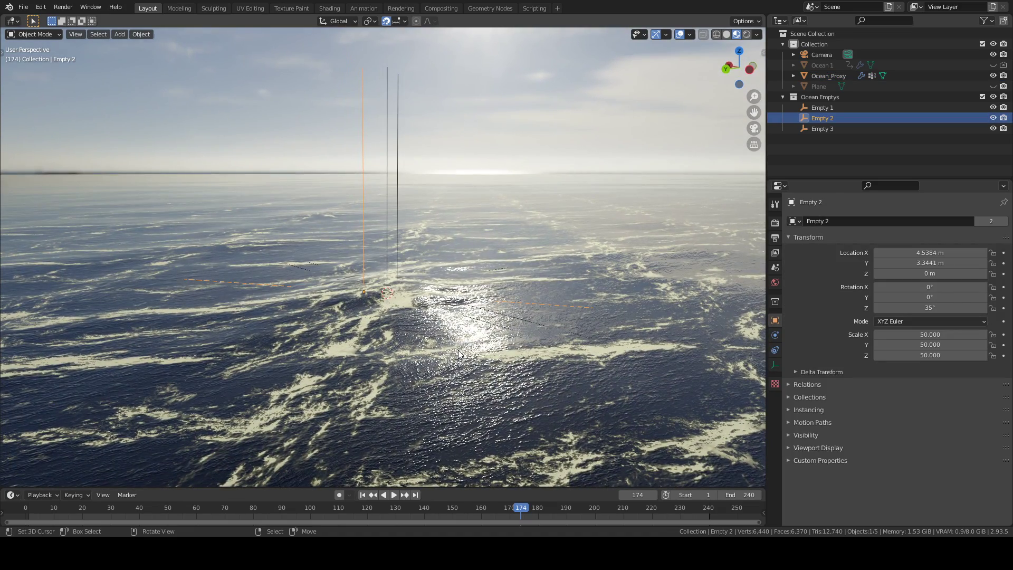
pyautogui.click(457, 349)
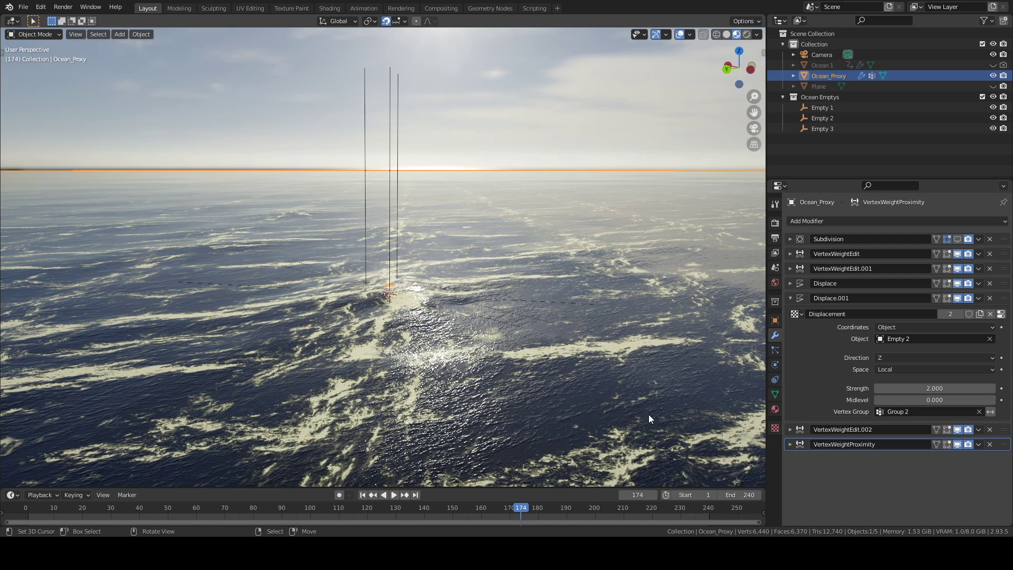
# Try Displace.001 strengths of 1.000 and 4.200 on Ocean_Proxy, comparing the waves up close.
pyautogui.click(910, 388)
pyautogui.write('1')
pyautogui.press('Return')
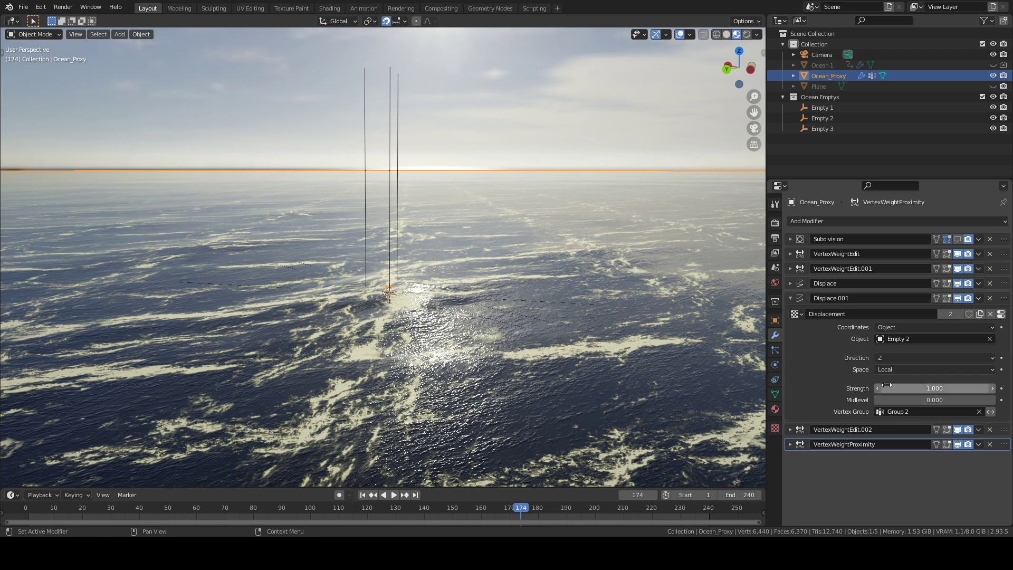
pyautogui.scroll(4, 482, 216)
pyautogui.moveTo(483, 216)
pyautogui.mouseDown(button='middle')
pyautogui.moveTo(485, 208)
pyautogui.moveTo(469, 221)
pyautogui.mouseUp(button='middle')
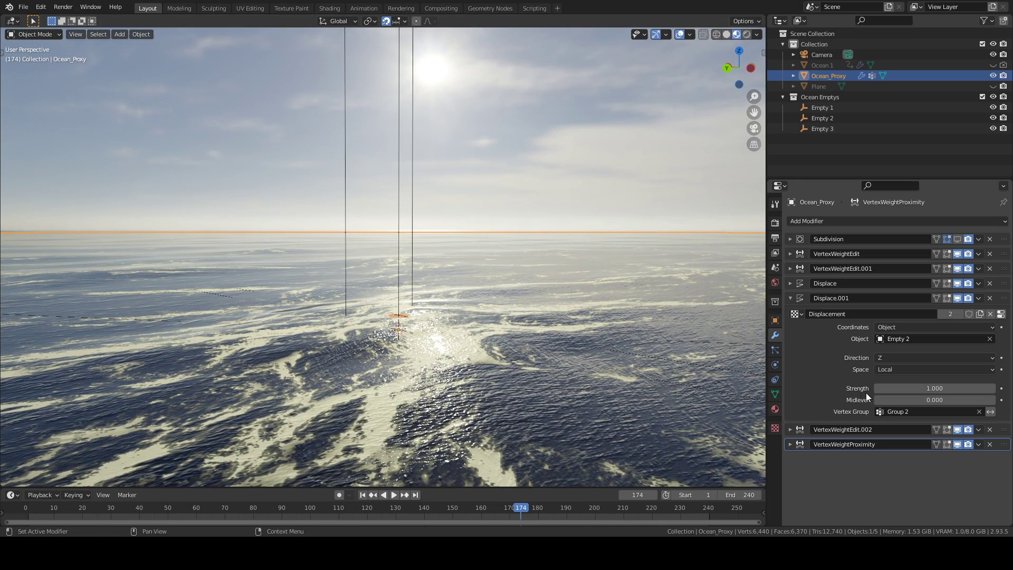
pyautogui.click(900, 388)
pyautogui.write('3')
pyautogui.press('Return')
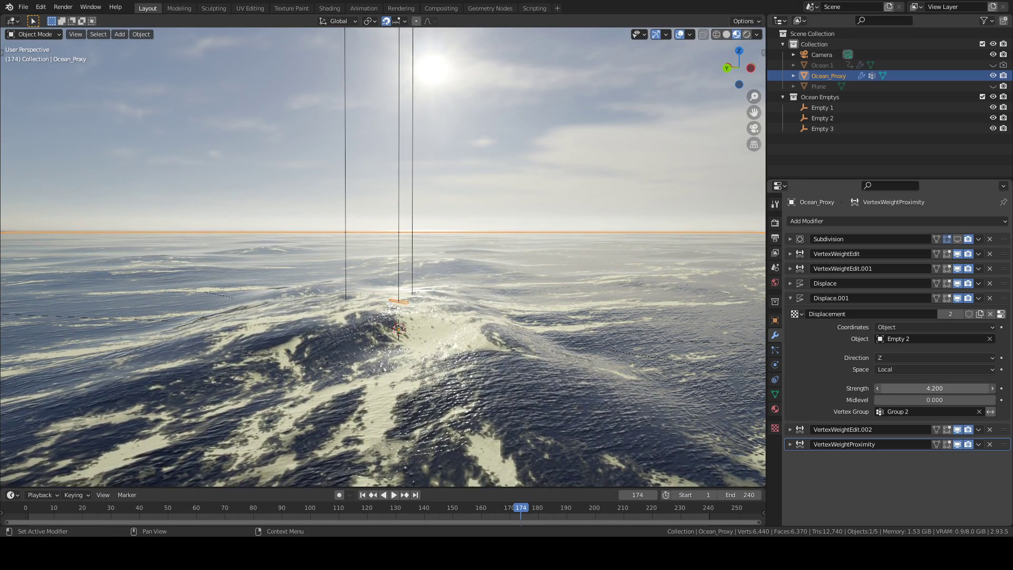
# Set the Displace.001 modifier's strength to 2.000.
pyautogui.click(911, 388)
pyautogui.write('4.1')
pyautogui.press('BackSpace')
pyautogui.press('BackSpace')
pyautogui.press('BackSpace')
pyautogui.write('2')
pyautogui.press('Return')
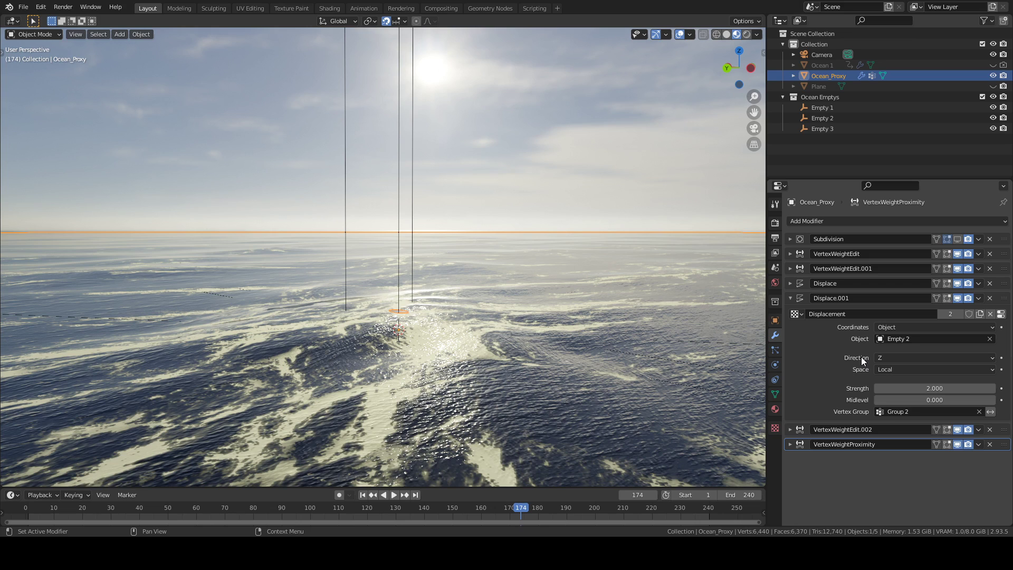
# Review the VertexWeightEdit.002 modifier's settings in place of Displace.001's, and widen the 3D viewport slightly.
pyautogui.click(790, 298)
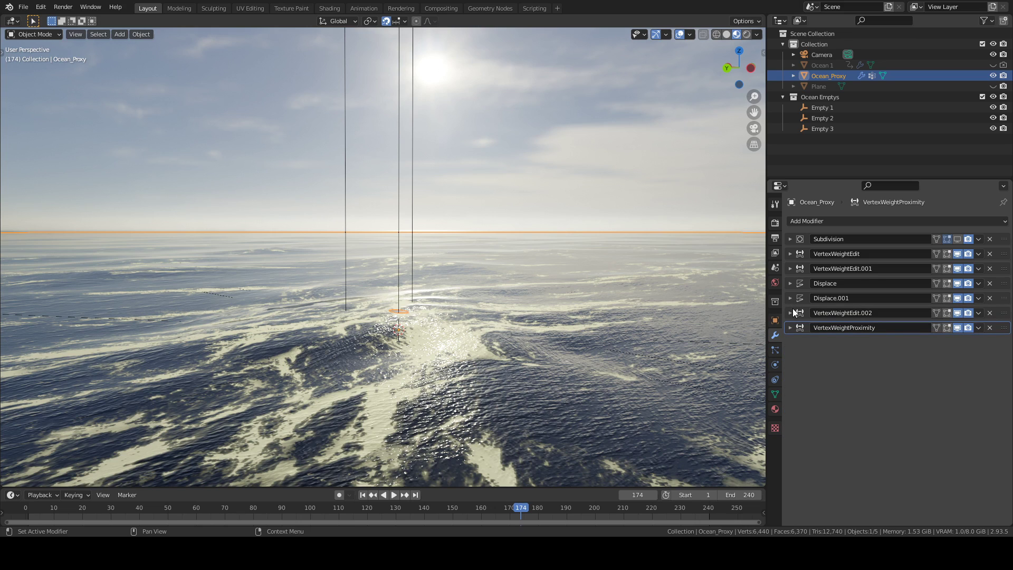
pyautogui.click(789, 314)
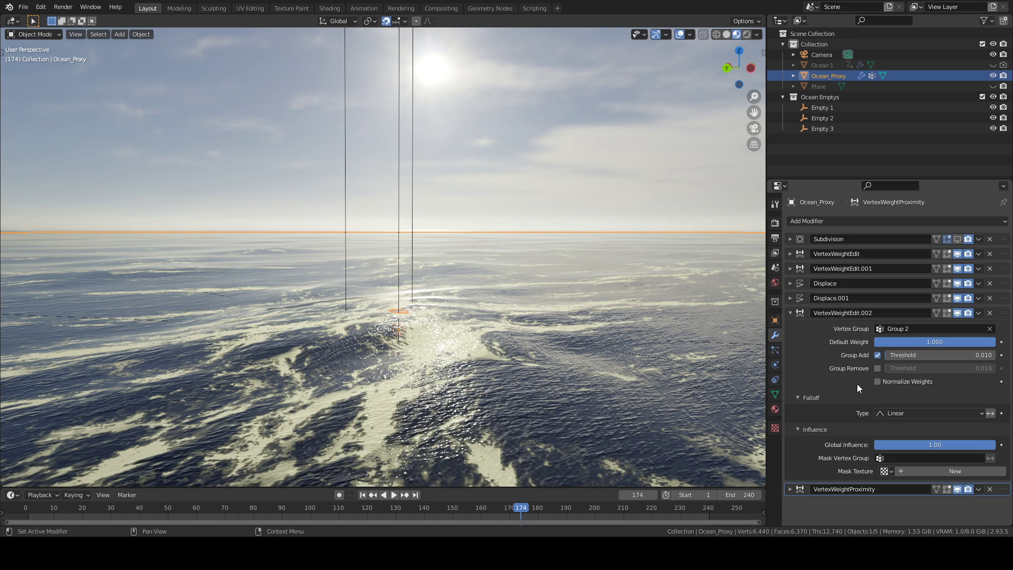
pyautogui.click(886, 327)
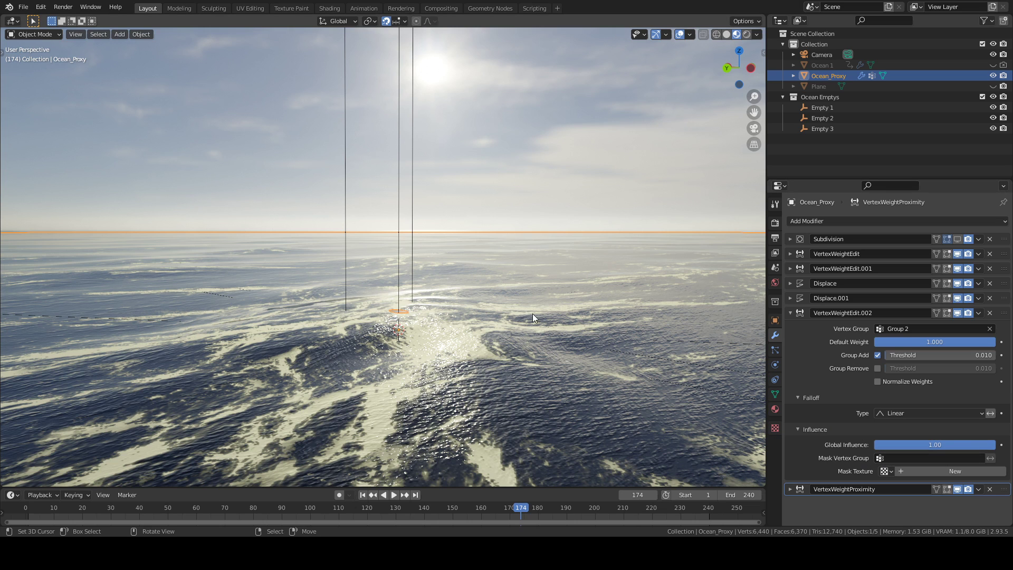
pyautogui.moveTo(434, 298); pyautogui.dragTo(441, 304, button='middle')
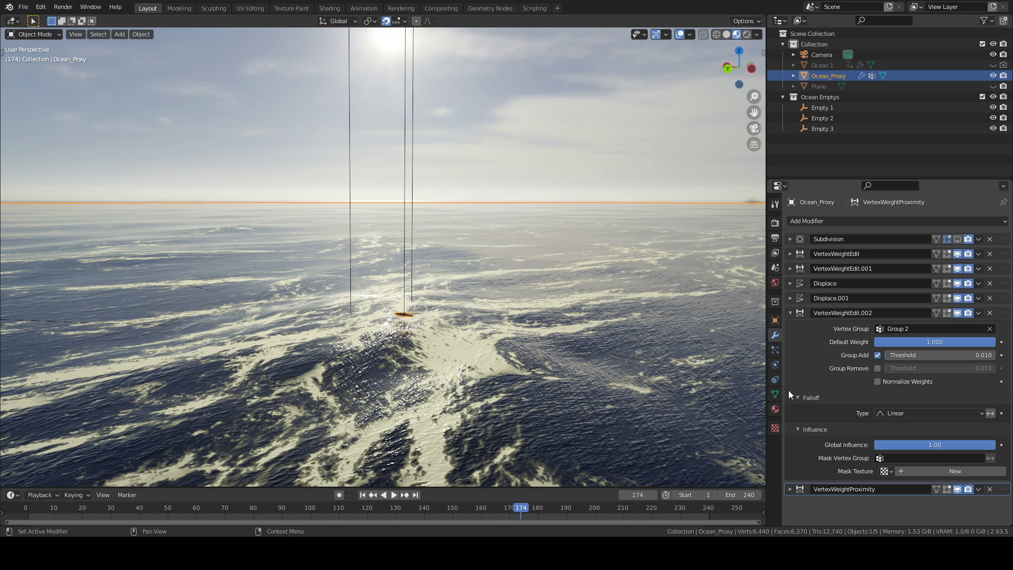
pyautogui.moveTo(765, 369); pyautogui.dragTo(807, 366)
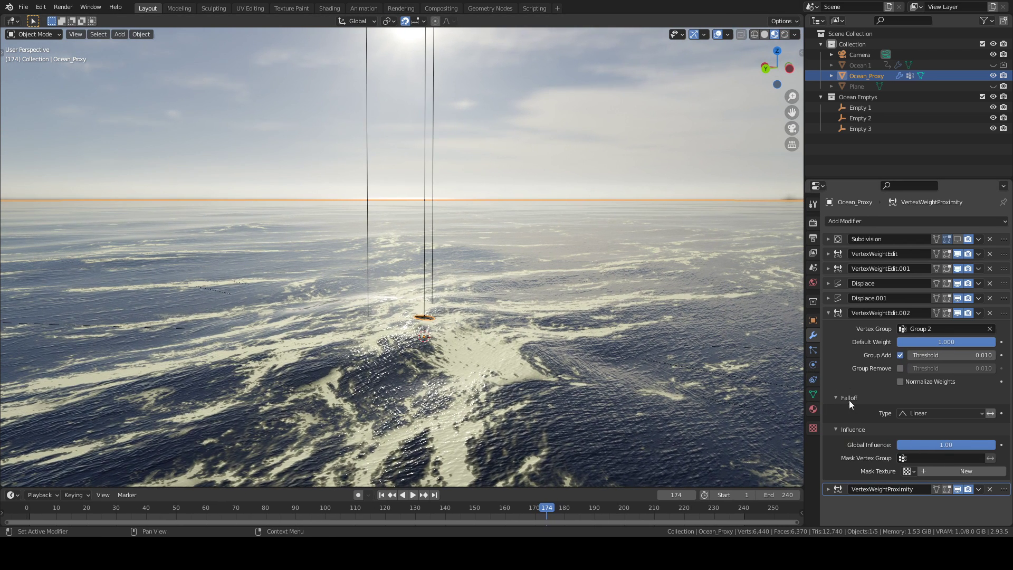
# Show the VertexWeightProximity modifier's settings in place of VertexWeightEdit.002's, and unhide its target object Plane, viewing it from beneath the ocean.
pyautogui.click(828, 312)
pyautogui.click(828, 327)
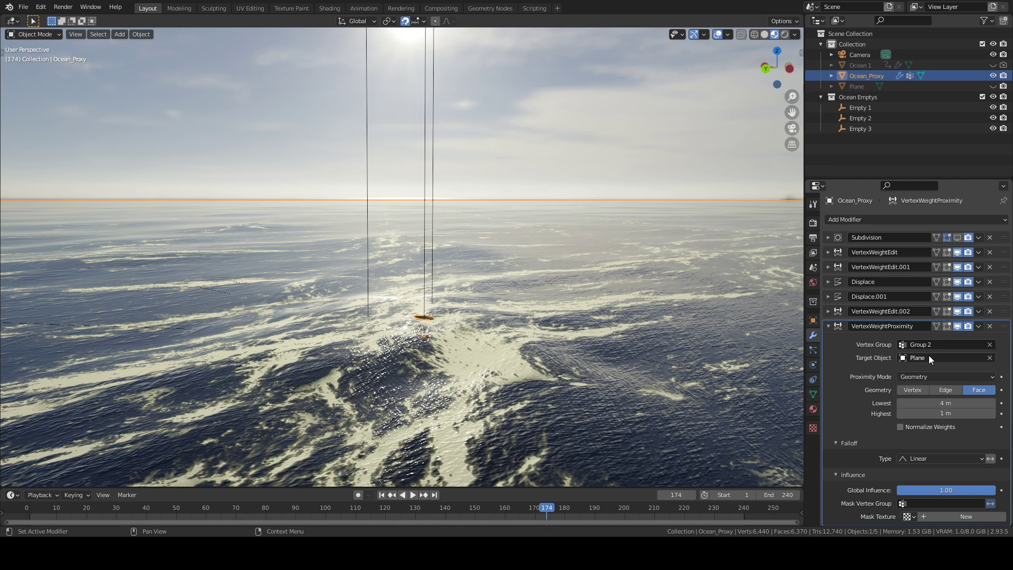
pyautogui.click(991, 86)
pyautogui.moveTo(704, 249); pyautogui.dragTo(520, 368, button='middle')
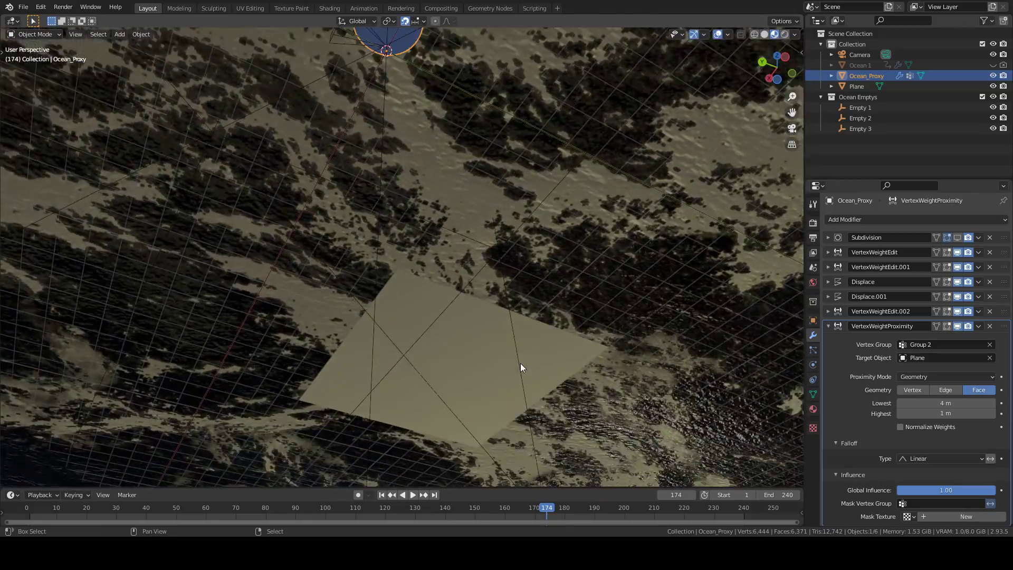
pyautogui.keyDown('shift'); pyautogui.scroll(-12, 519, 363); pyautogui.keyUp('shift')
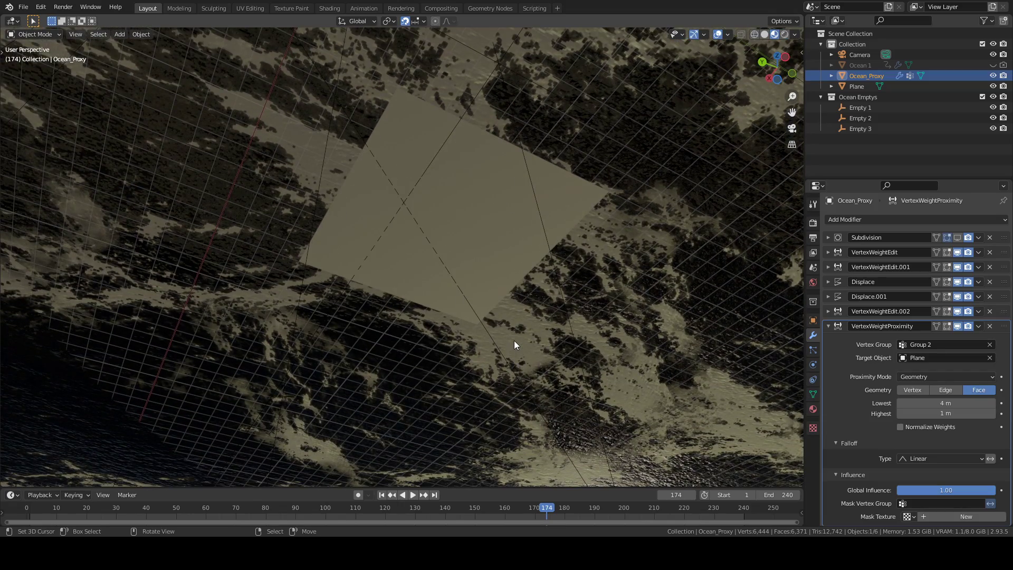
# Select Plane and check its material slots, and compare them with Ocean_Proxy's material.
pyautogui.click(506, 263)
pyautogui.scroll(-6, 505, 263)
pyautogui.moveTo(507, 276); pyautogui.dragTo(497, 347, button='middle')
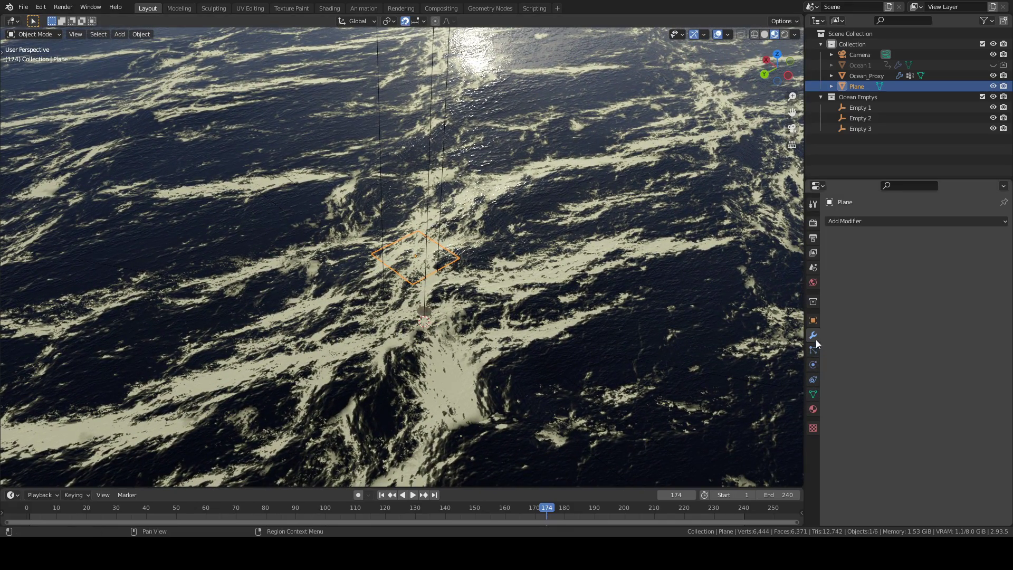
pyautogui.click(812, 409)
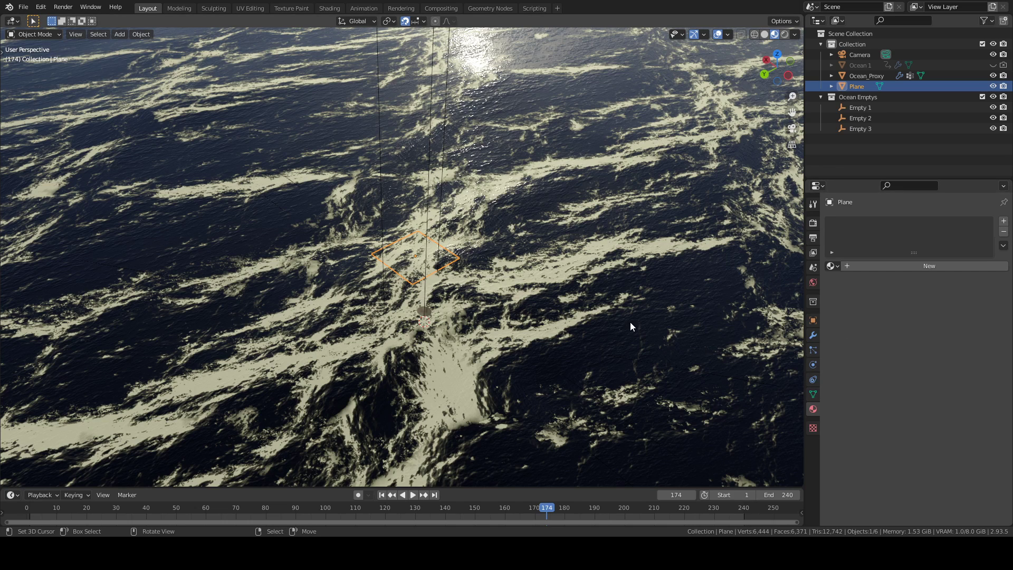
pyautogui.click(505, 270)
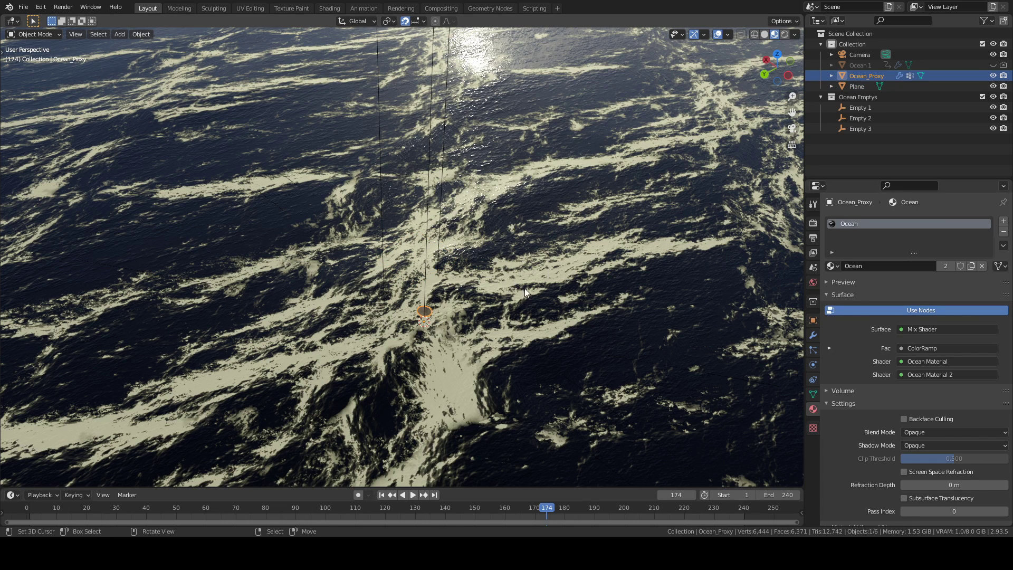
pyautogui.moveTo(526, 293); pyautogui.dragTo(550, 266, button='middle')
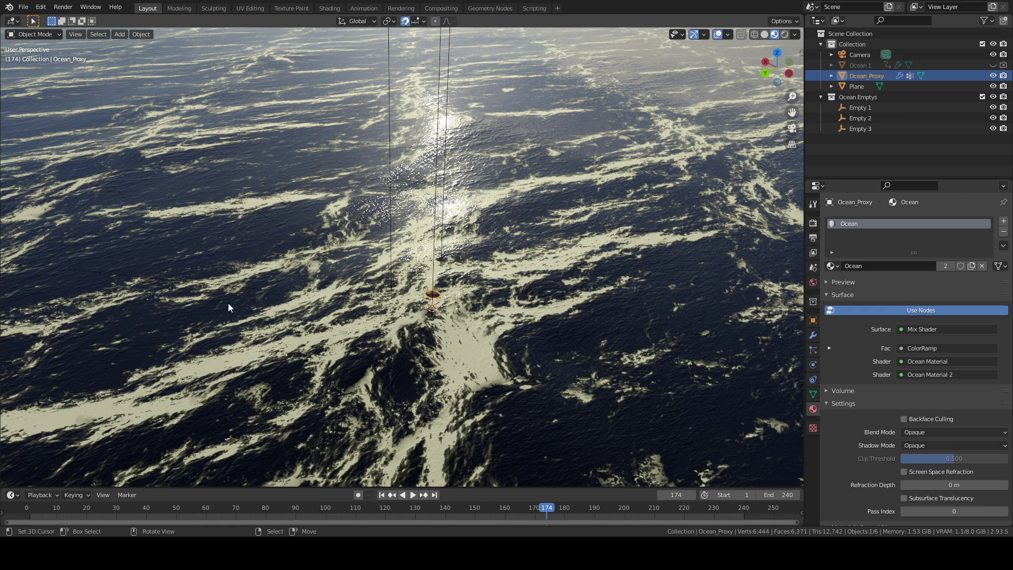
# Review Ocean_Proxy's VertexWeightProximity settings, examine the waves around the target plane from several angles, and collapse the modifier.
pyautogui.click(813, 335)
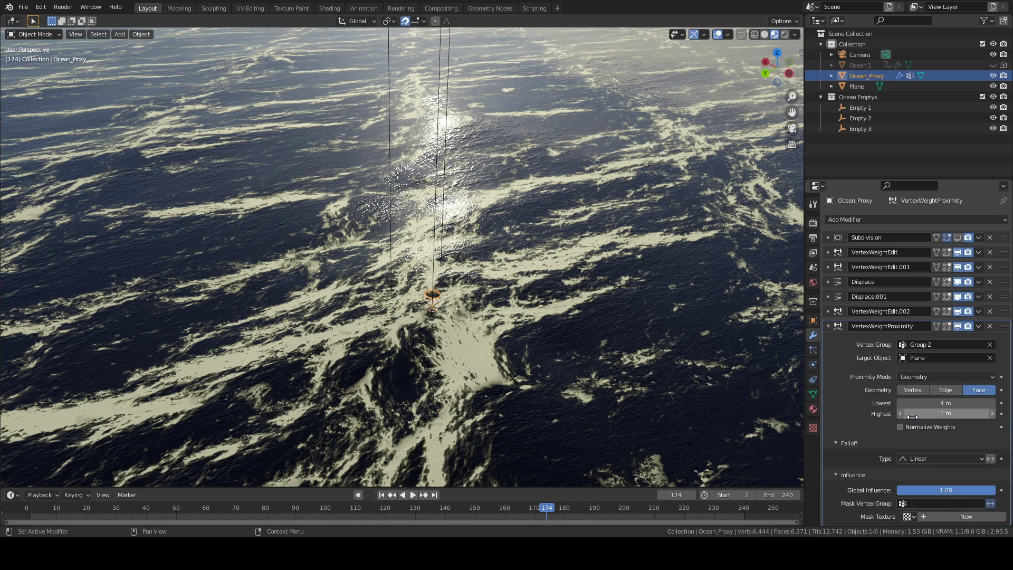
pyautogui.moveTo(679, 336); pyautogui.dragTo(688, 315, button='middle')
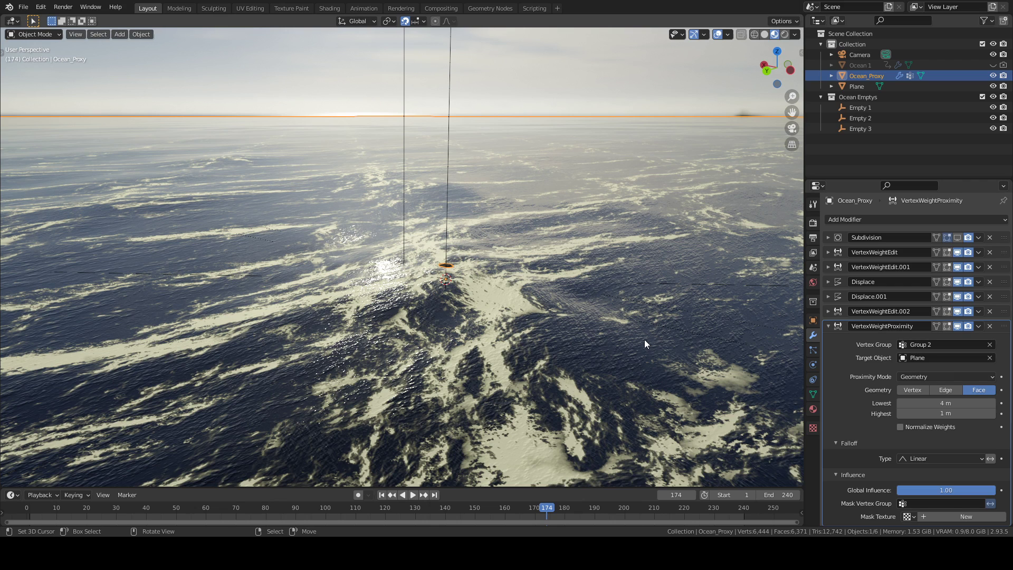
pyautogui.moveTo(609, 328); pyautogui.dragTo(591, 319, button='middle')
pyautogui.scroll(3, 591, 318)
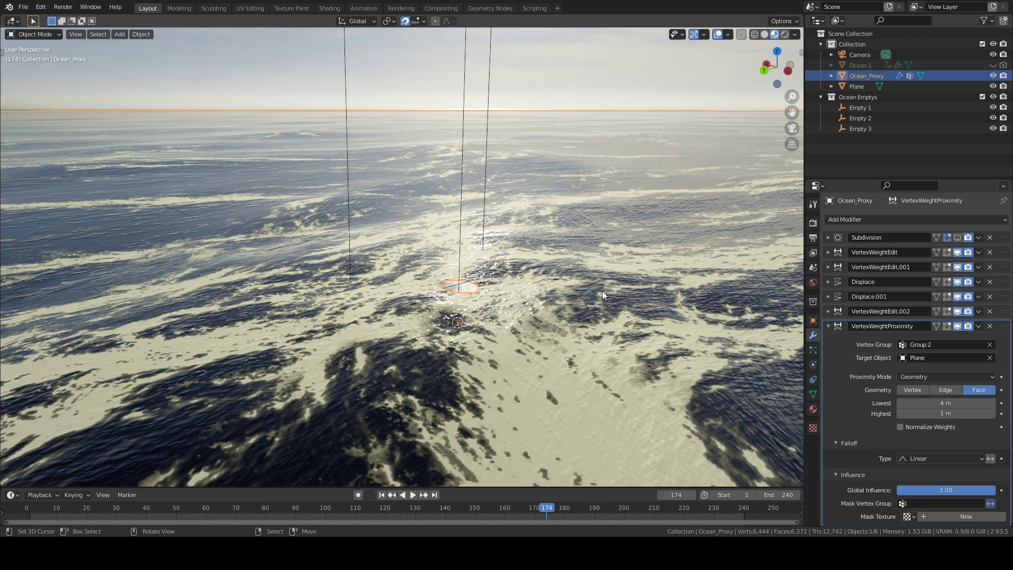
pyautogui.scroll(-2, 632, 315)
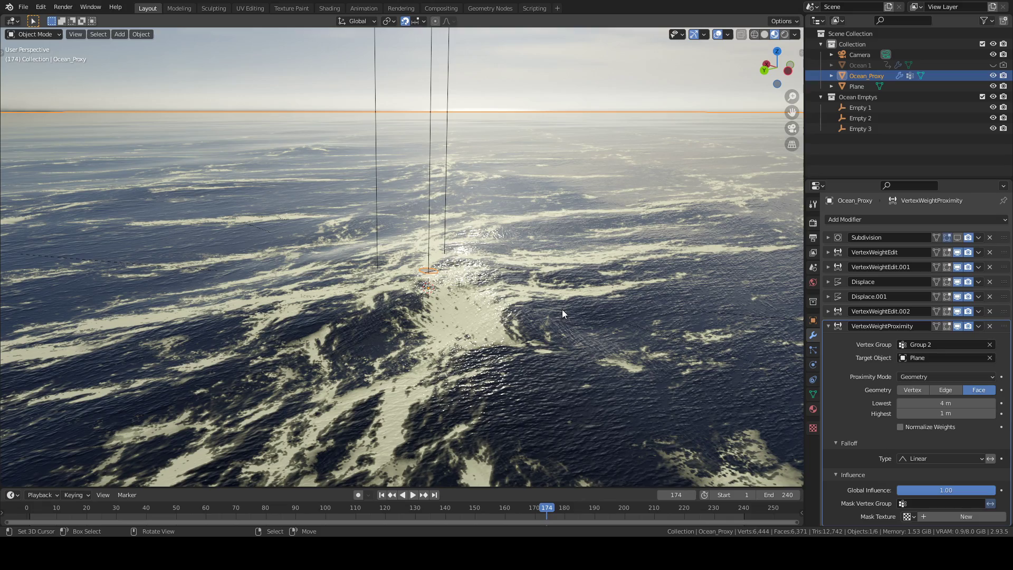
pyautogui.click(827, 327)
# Snap the 3D cursor to Plane beneath the ocean surface and add a cube there.
pyautogui.moveTo(467, 281); pyautogui.dragTo(479, 248, button='middle')
pyautogui.click(441, 244)
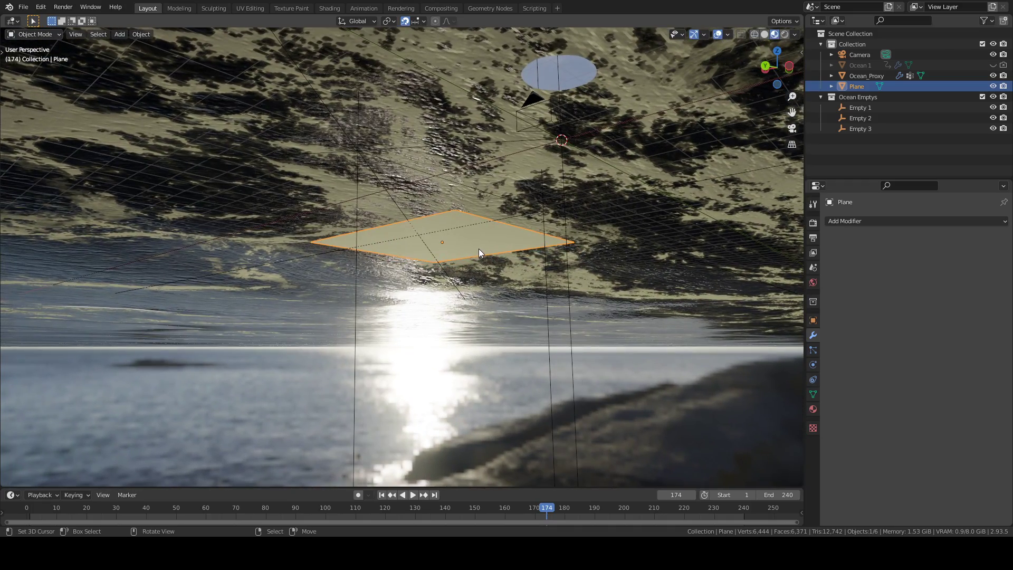
pyautogui.hotkey('shift', 's')
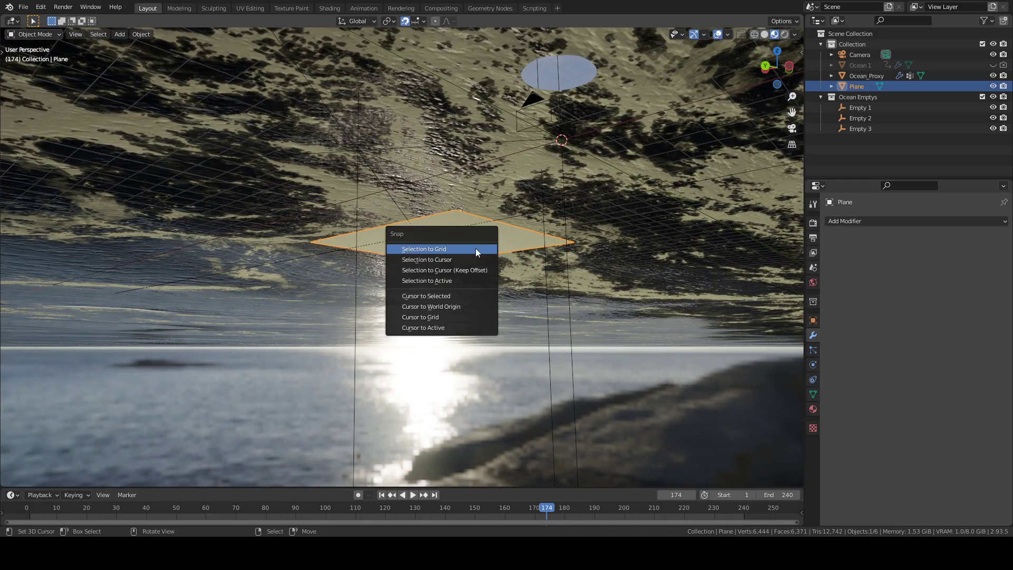
pyautogui.click(474, 294)
pyautogui.moveTo(492, 256); pyautogui.dragTo(494, 268, button='middle')
pyautogui.moveTo(446, 233); pyautogui.dragTo(467, 303, button='middle')
pyautogui.hotkey('shift', 'a')
pyautogui.moveTo(467, 304)
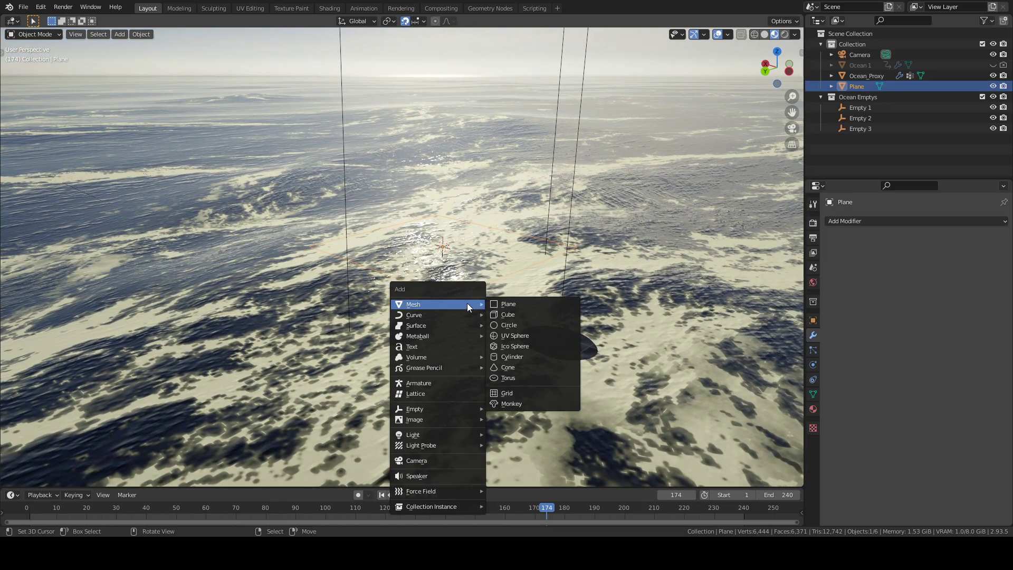
pyautogui.click(498, 313)
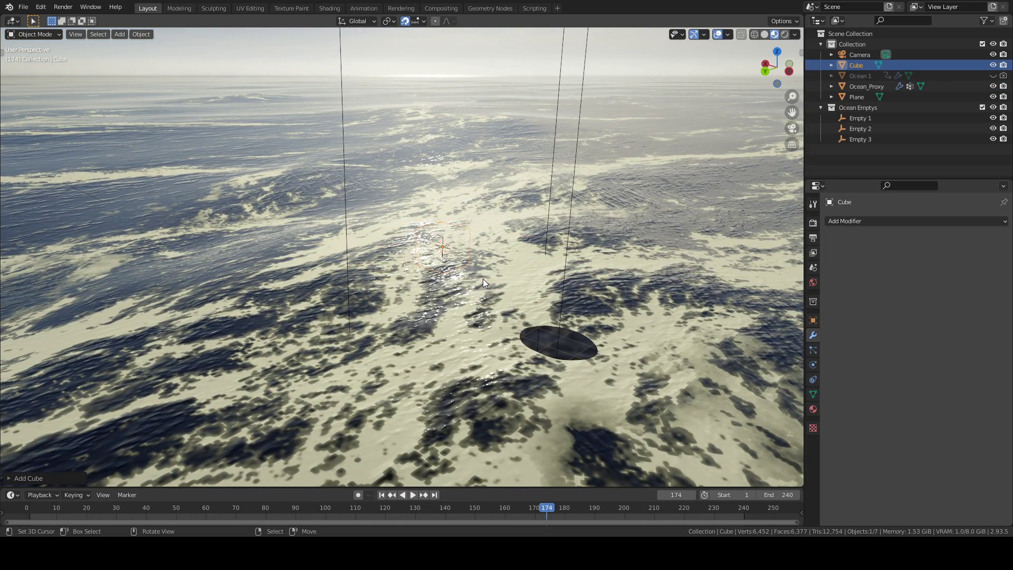
# Scale the new cube by a factor of 5 and return the viewport to Material Preview shading.
pyautogui.press('KP_7')
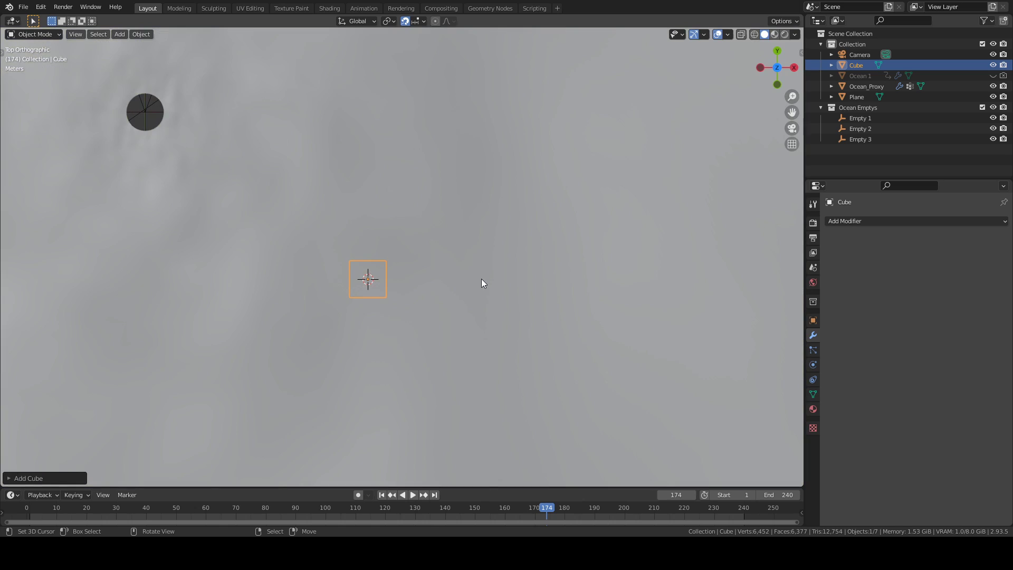
pyautogui.hotkey('shift', 'z')
pyautogui.press('s')
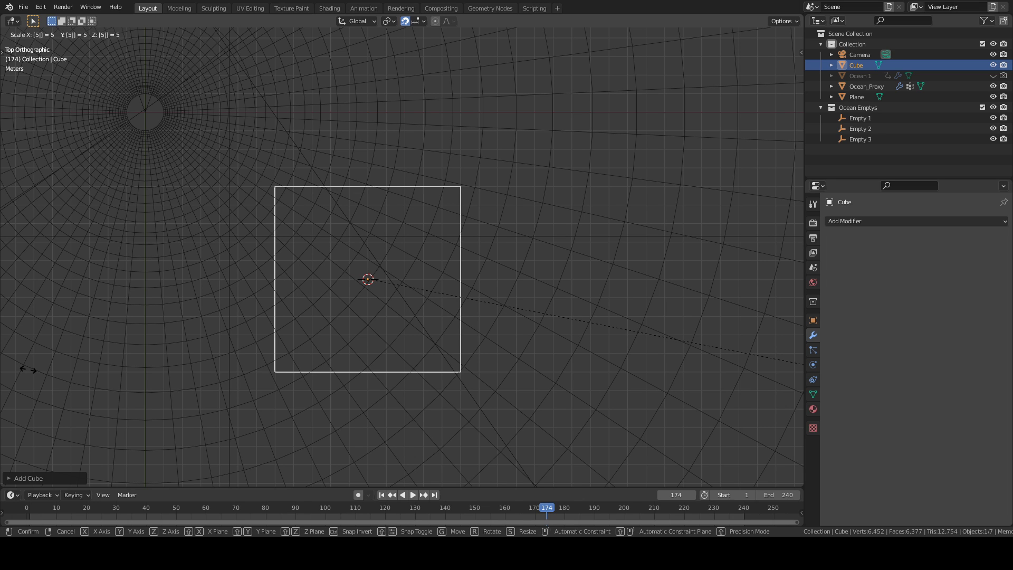
pyautogui.click(28, 369)
pyautogui.hotkey('shift', 'z')
pyautogui.moveTo(326, 309)
pyautogui.mouseDown(button='middle')
pyautogui.moveTo(427, 238)
pyautogui.moveTo(515, 210)
pyautogui.mouseUp(button='middle')
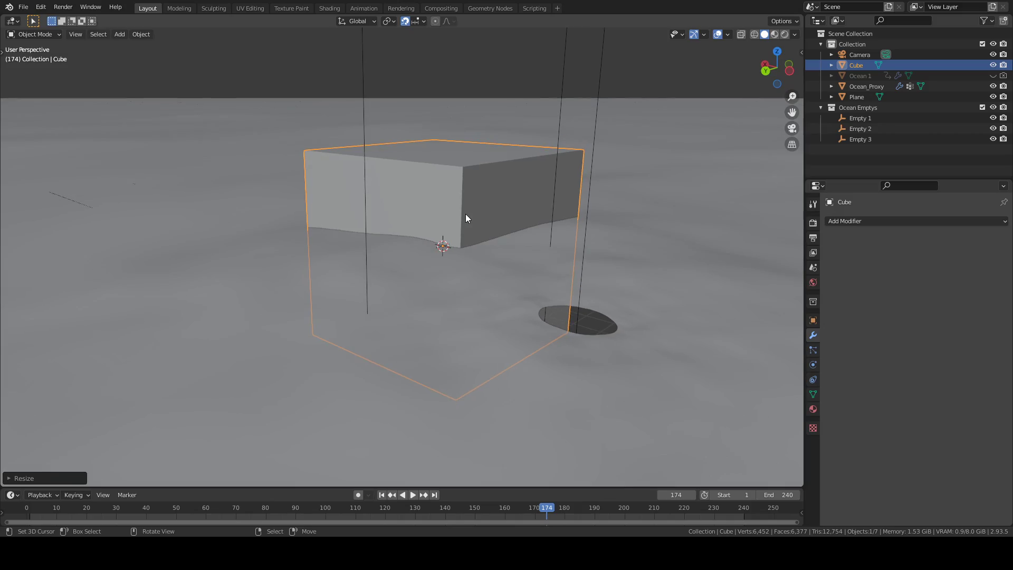
pyautogui.click(774, 34)
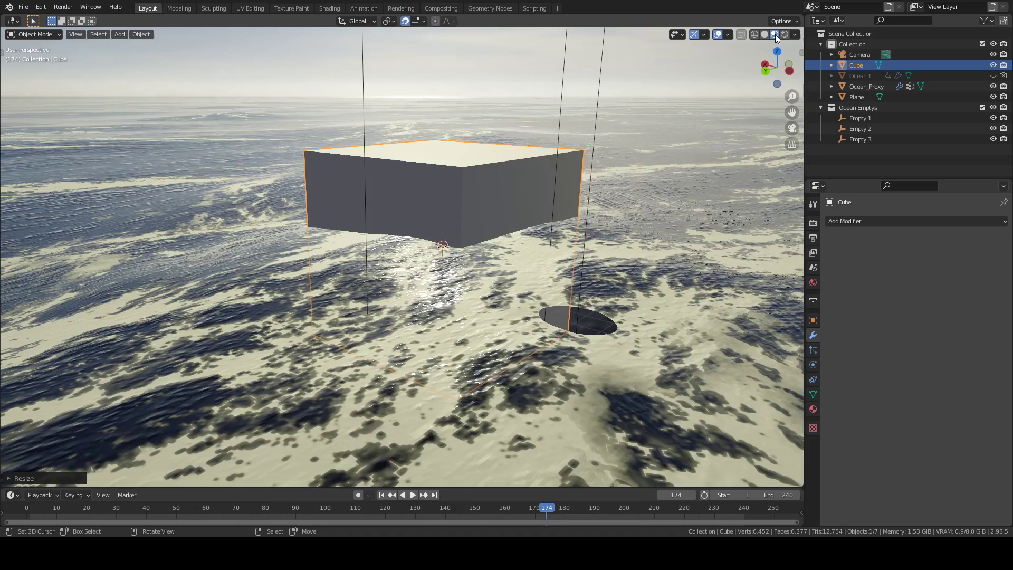
# Examine the enlarged cube against the surrounding waves from several angles, leaving its position as it is.
pyautogui.moveTo(470, 227)
pyautogui.mouseDown(button='middle')
pyautogui.moveTo(461, 268)
pyautogui.moveTo(492, 265)
pyautogui.moveTo(444, 263)
pyautogui.mouseUp(button='middle')
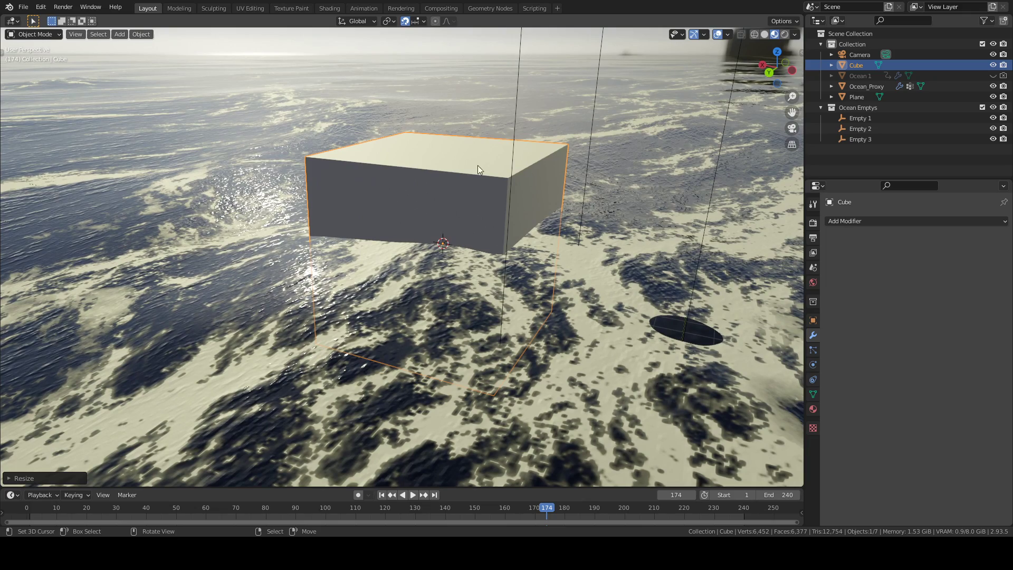
pyautogui.moveTo(489, 205); pyautogui.dragTo(439, 270, button='middle')
pyautogui.press('g')
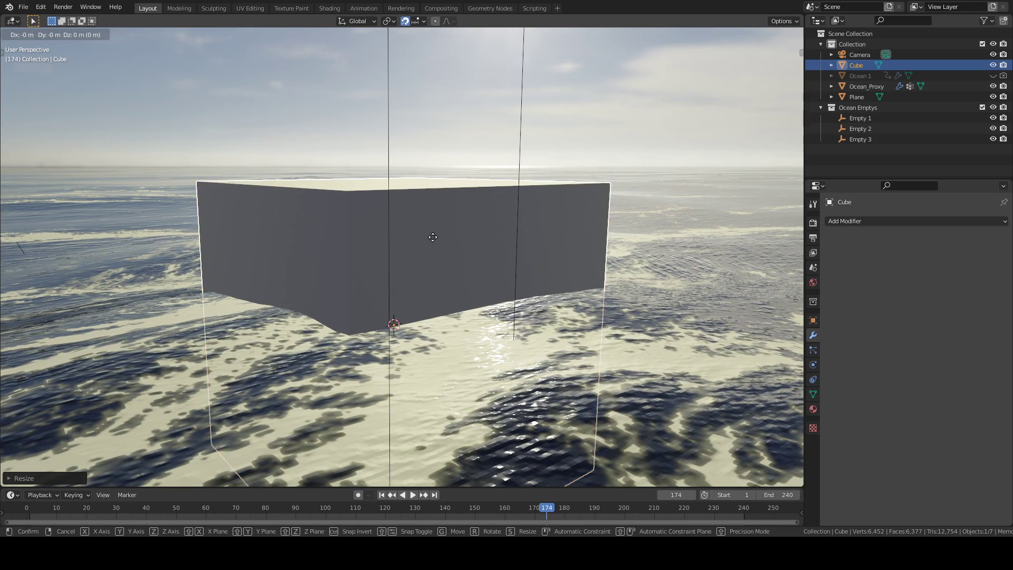
pyautogui.rightClick(441, 237)
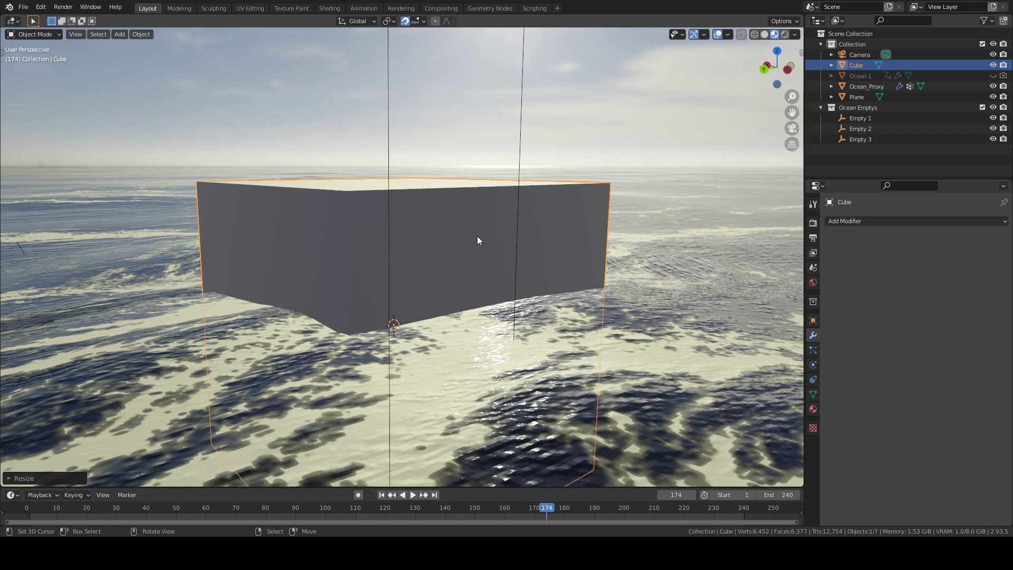
pyautogui.moveTo(476, 235); pyautogui.dragTo(564, 249, button='middle')
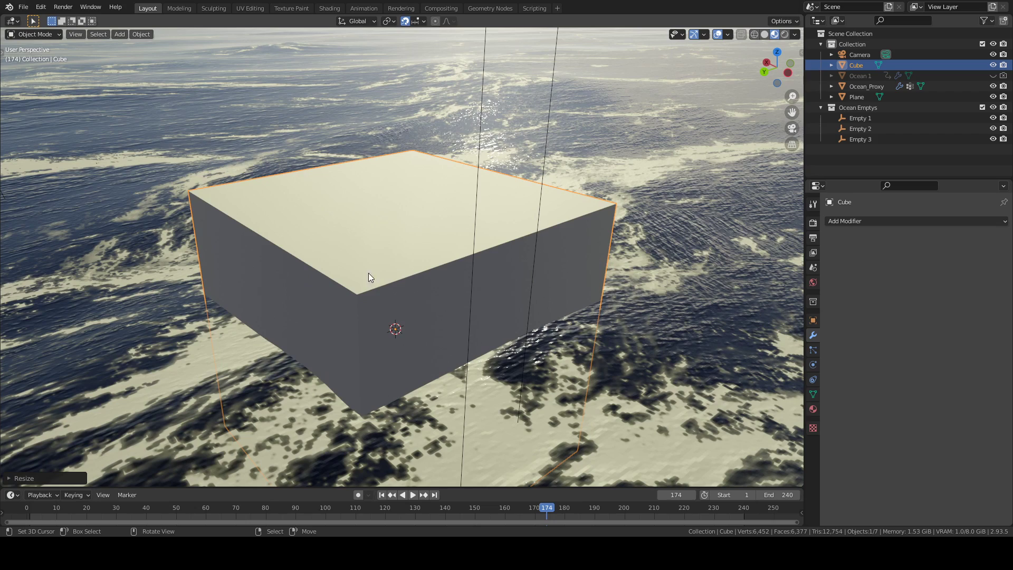
# Delete the enlarged test cube from the scene and select Plane beneath the ocean surface.
pyautogui.moveTo(273, 285); pyautogui.dragTo(302, 262, button='middle')
pyautogui.moveTo(419, 270); pyautogui.dragTo(465, 260, button='middle')
pyautogui.press('x')
pyautogui.click(472, 263)
pyautogui.click(461, 293)
pyautogui.moveTo(461, 293); pyautogui.dragTo(479, 253, button='middle')
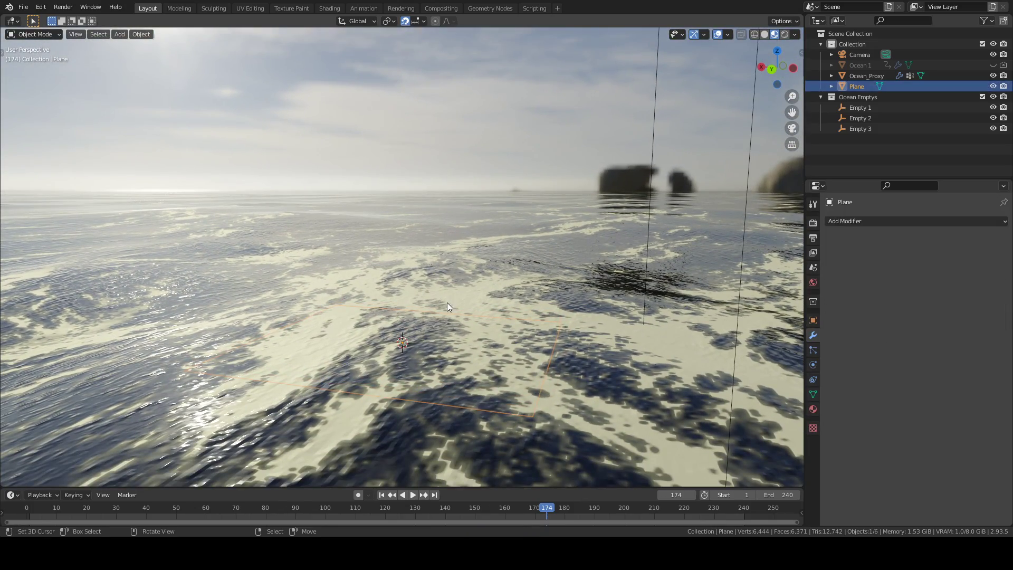
# Select Ocean_Proxy, examine its waves and foam from several low angles and distances, and clear the selection.
pyautogui.moveTo(422, 341); pyautogui.dragTo(441, 330, button='middle')
pyautogui.rightClick(418, 338)
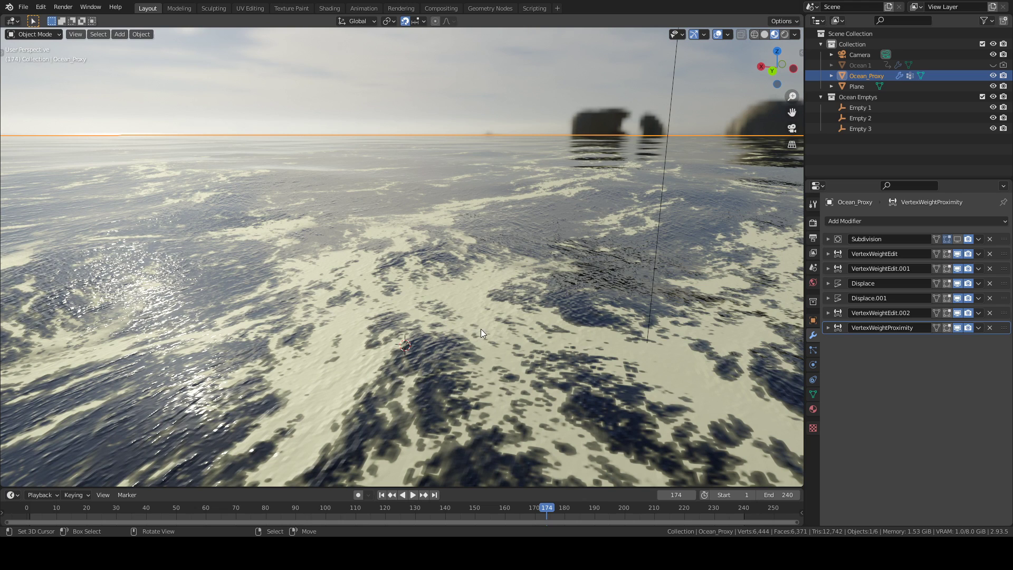
pyautogui.moveTo(499, 324); pyautogui.dragTo(511, 341, button='middle')
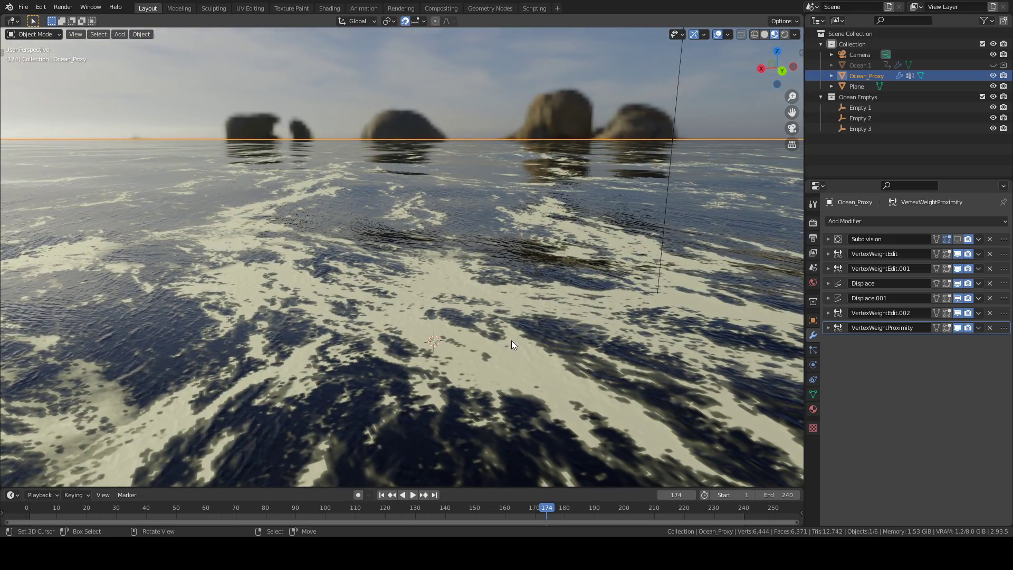
pyautogui.moveTo(472, 297)
pyautogui.mouseDown(button='middle')
pyautogui.moveTo(497, 299)
pyautogui.moveTo(483, 259)
pyautogui.moveTo(403, 285)
pyautogui.moveTo(443, 294)
pyautogui.moveTo(432, 283)
pyautogui.moveTo(459, 299)
pyautogui.mouseUp(button='middle')
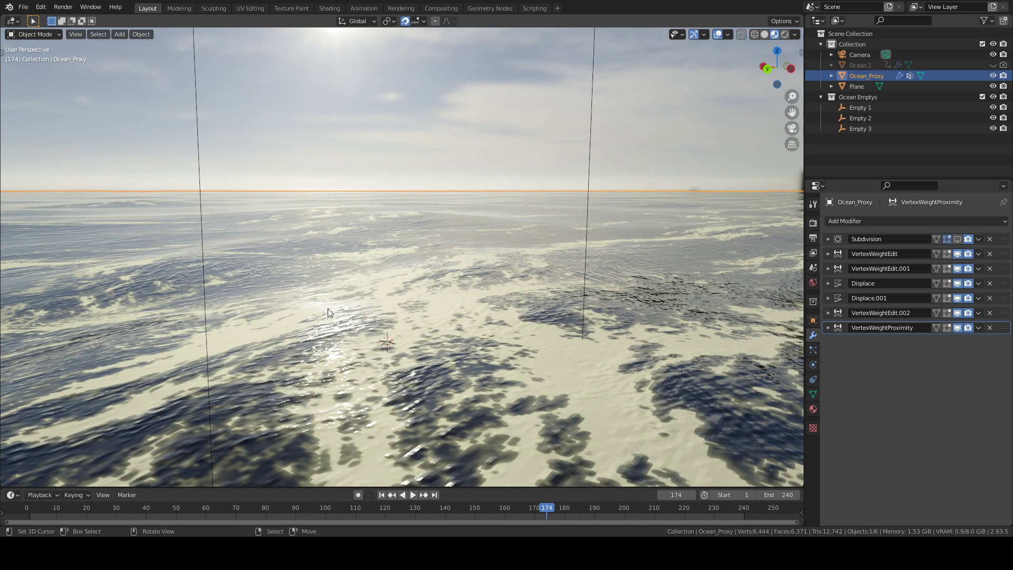
pyautogui.moveTo(521, 273); pyautogui.dragTo(451, 319, button='middle')
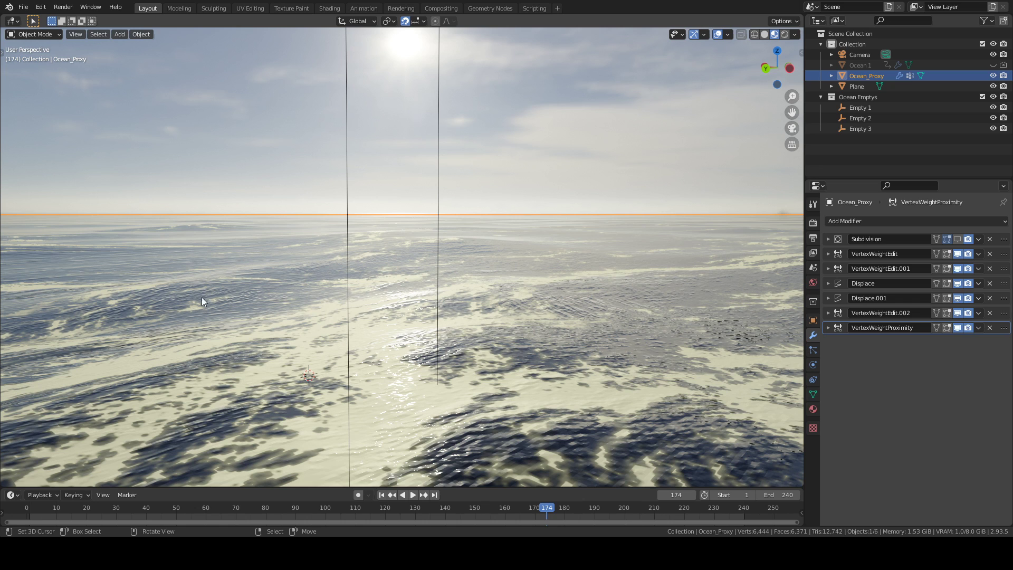
pyautogui.moveTo(625, 312); pyautogui.dragTo(634, 293, button='middle')
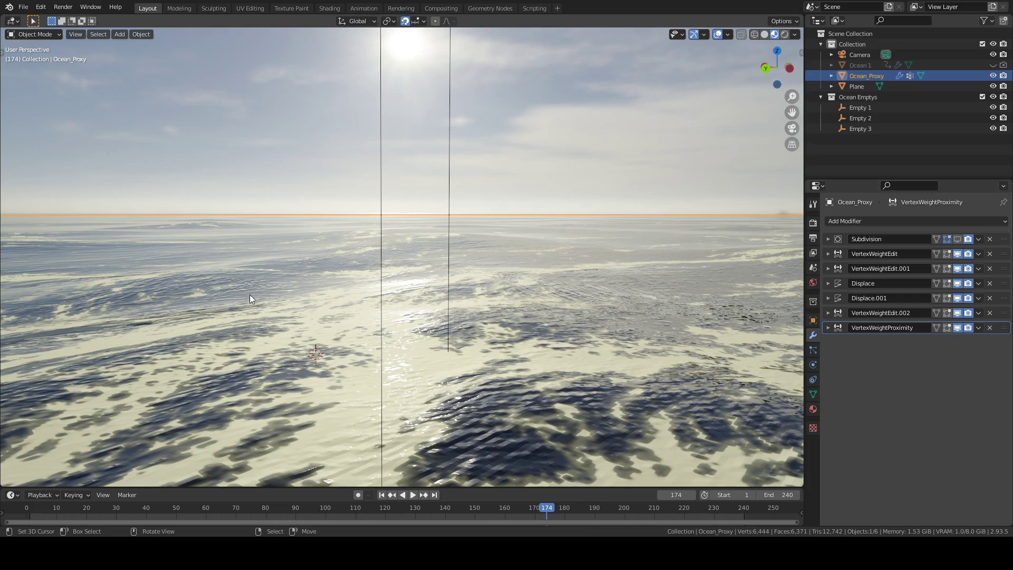
pyautogui.moveTo(293, 306)
pyautogui.mouseDown(button='middle')
pyautogui.moveTo(363, 316)
pyautogui.moveTo(297, 304)
pyautogui.mouseUp(button='middle')
pyautogui.scroll(-4, 297, 303)
pyautogui.scroll(4, 299, 303)
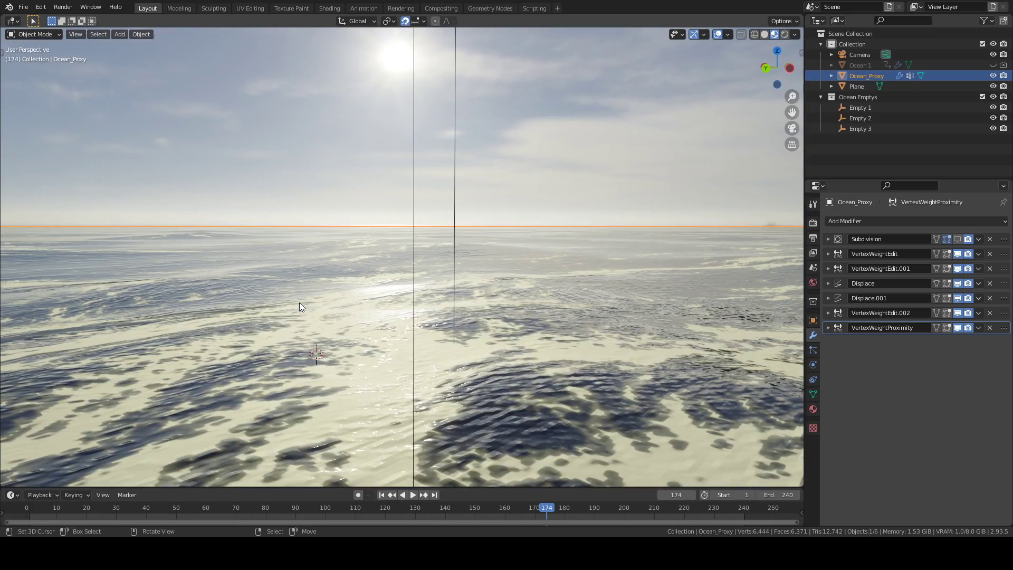
pyautogui.moveTo(399, 324); pyautogui.dragTo(401, 326, button='middle')
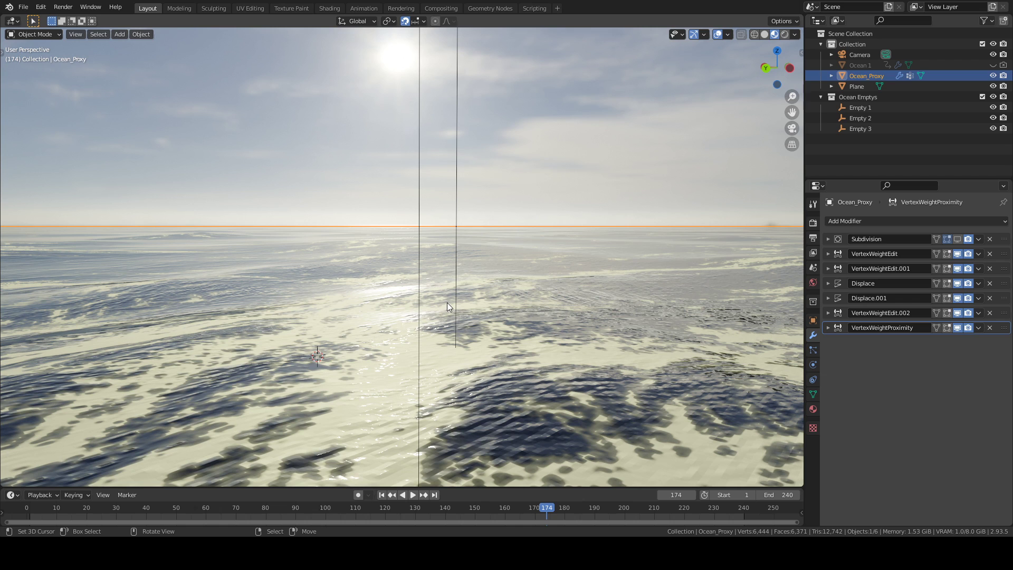
pyautogui.hotkey('alt', 'a')
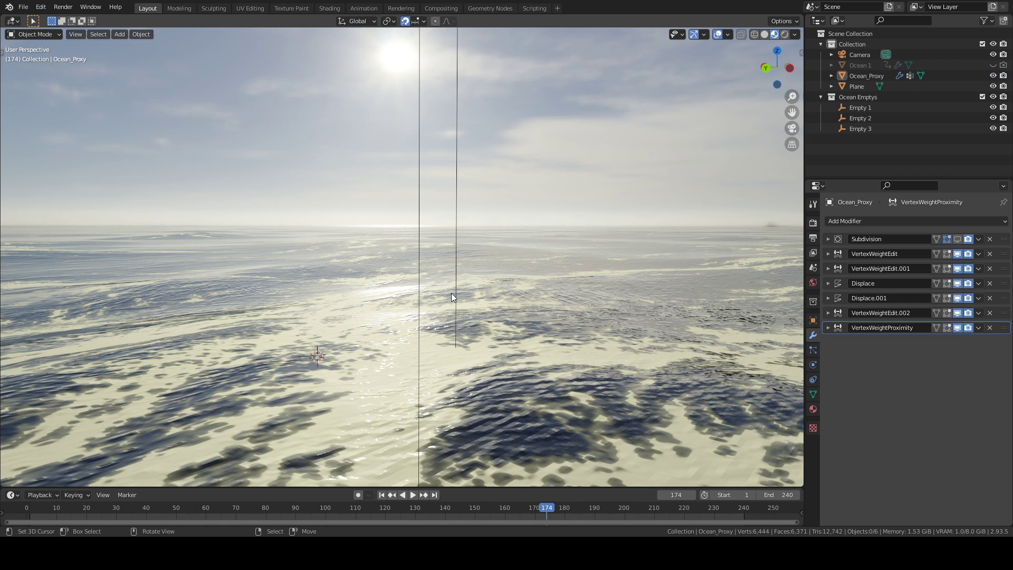
pyautogui.moveTo(566, 314); pyautogui.dragTo(586, 303, button='middle')
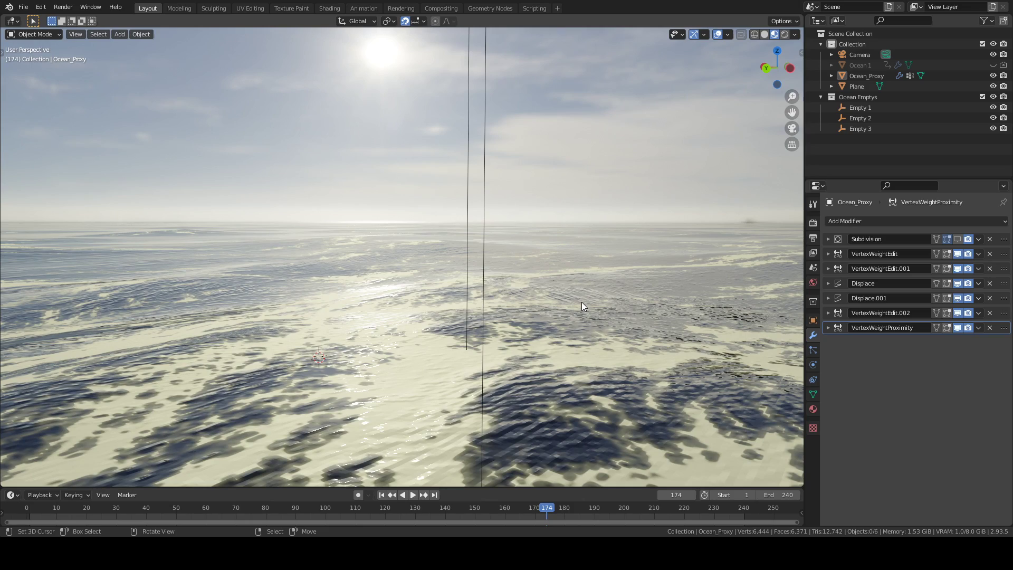
pyautogui.moveTo(581, 302); pyautogui.dragTo(406, 353, button='middle')
pyautogui.click(404, 353)
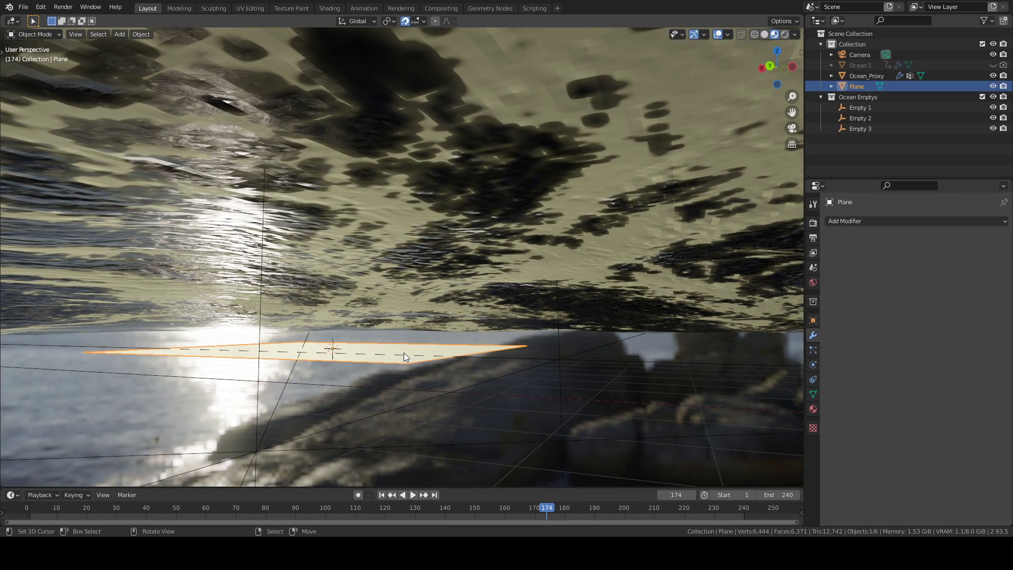
pyautogui.press('g')
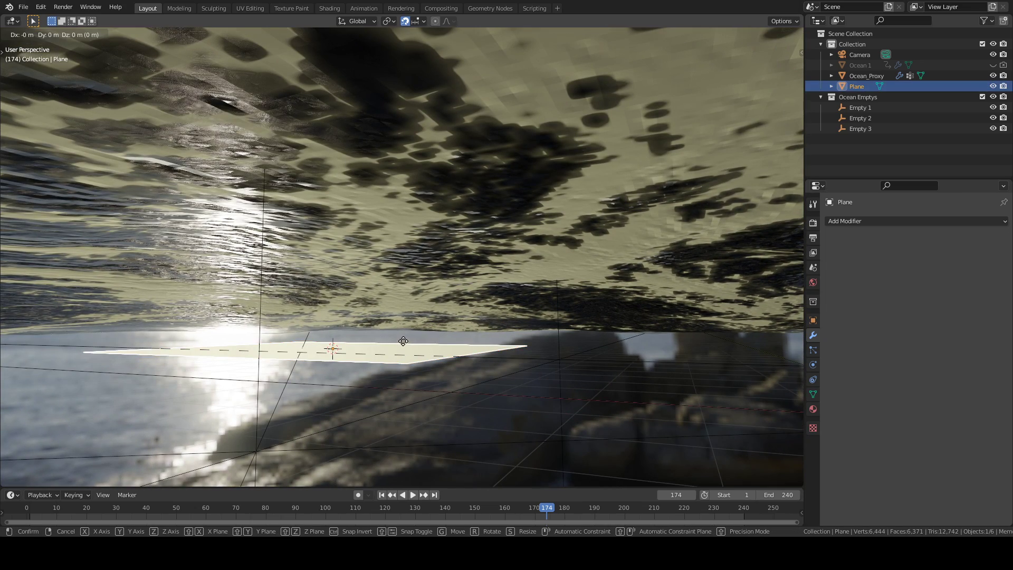
pyautogui.press('z')
pyautogui.rightClick(402, 326)
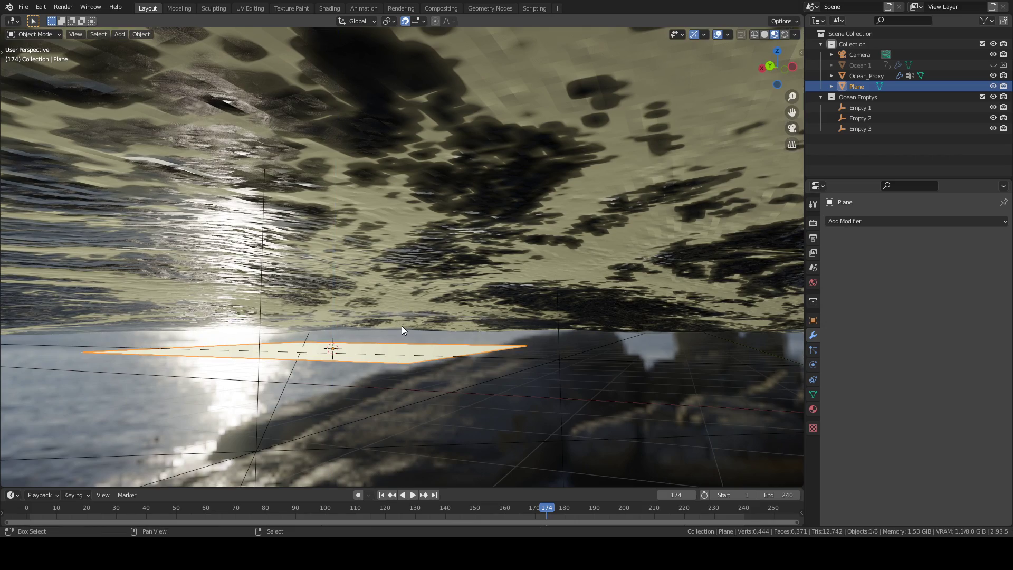
pyautogui.press('g')
pyautogui.press('z')
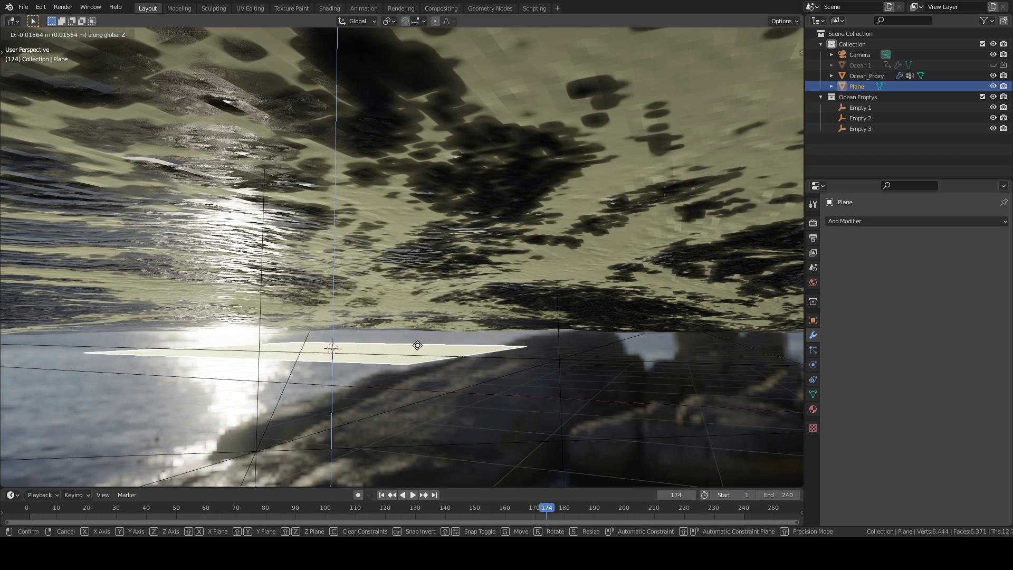
pyautogui.rightClick(417, 343)
pyautogui.hotkey('alt', 'a')
# Select Ocean_Proxy, review the waves around the 3D cursor from near and far above the water, and deselect everything.
pyautogui.moveTo(486, 324); pyautogui.dragTo(479, 345, button='middle')
pyautogui.click(479, 345)
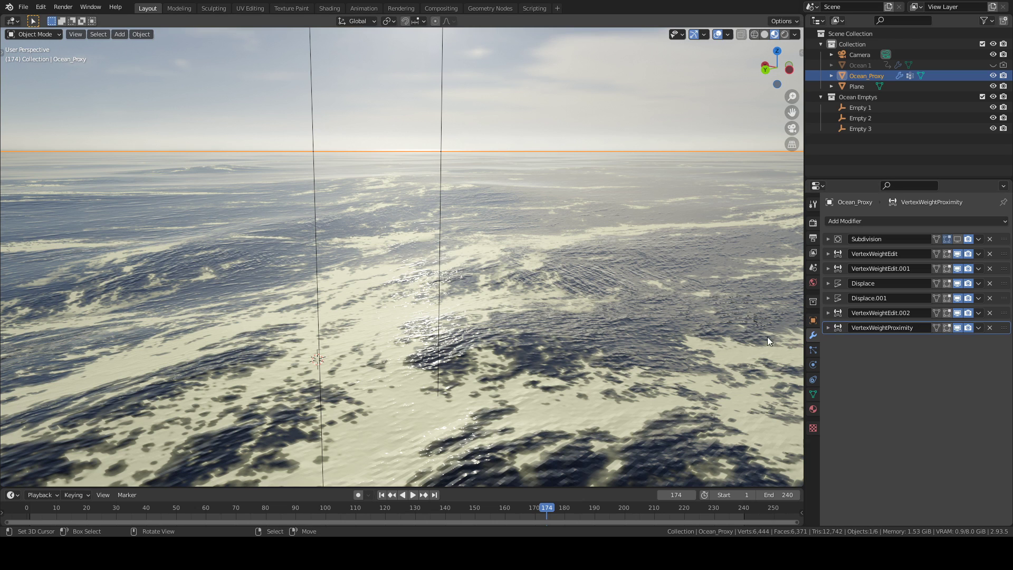
pyautogui.scroll(-2, 691, 360)
pyautogui.scroll(-2, 691, 359)
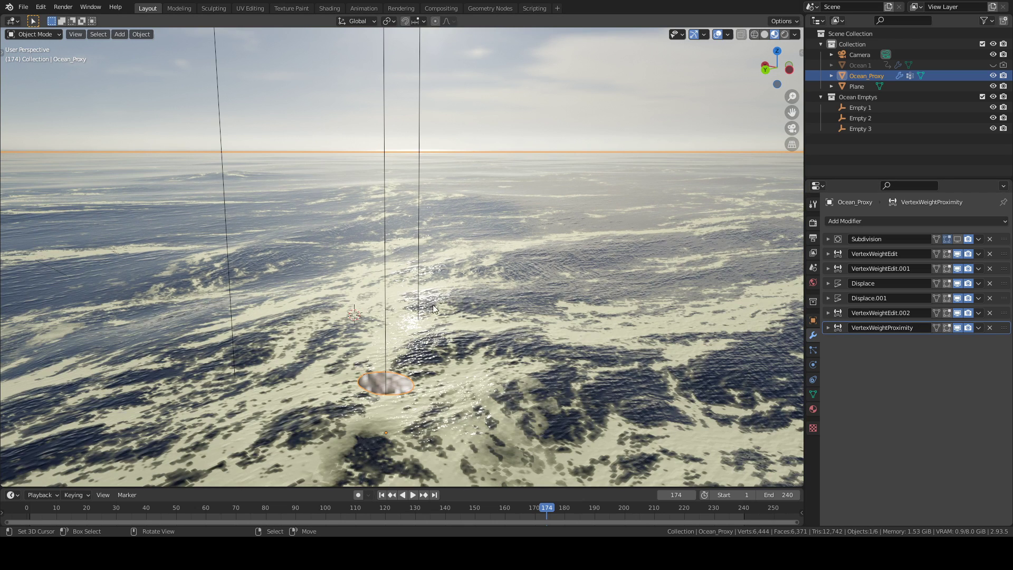
pyautogui.scroll(4, 430, 314)
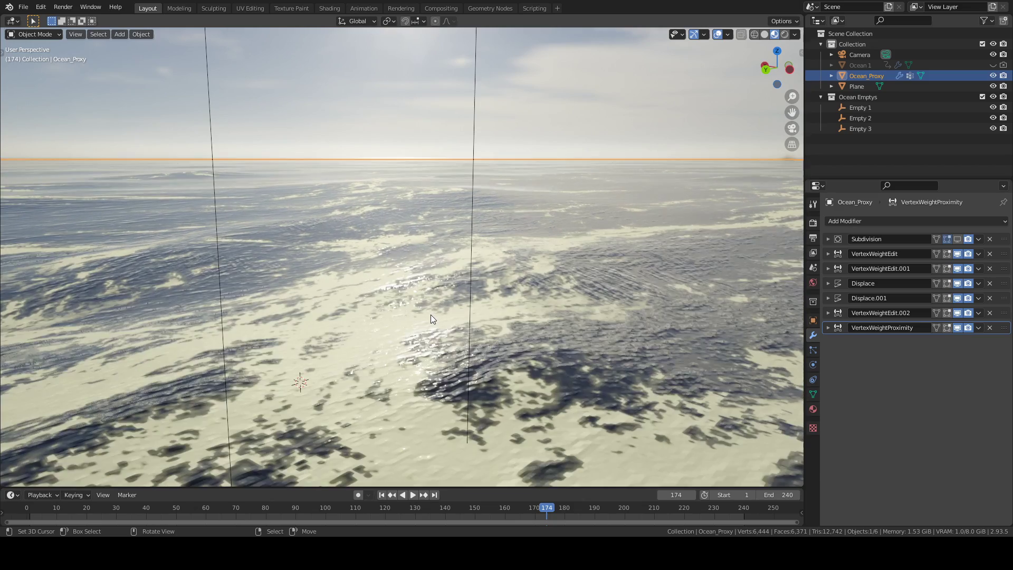
pyautogui.hotkey('alt', 'a')
pyautogui.moveTo(431, 314); pyautogui.dragTo(431, 309, button='middle')
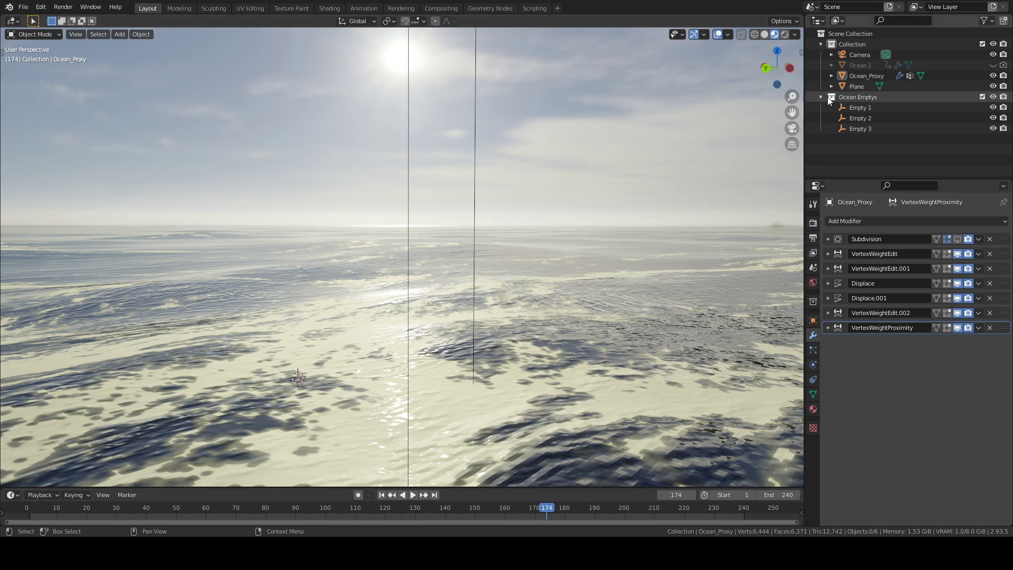
# Switch the viewport to Solid shading and save the scene file Ocean_tut2.blend.
pyautogui.click(764, 35)
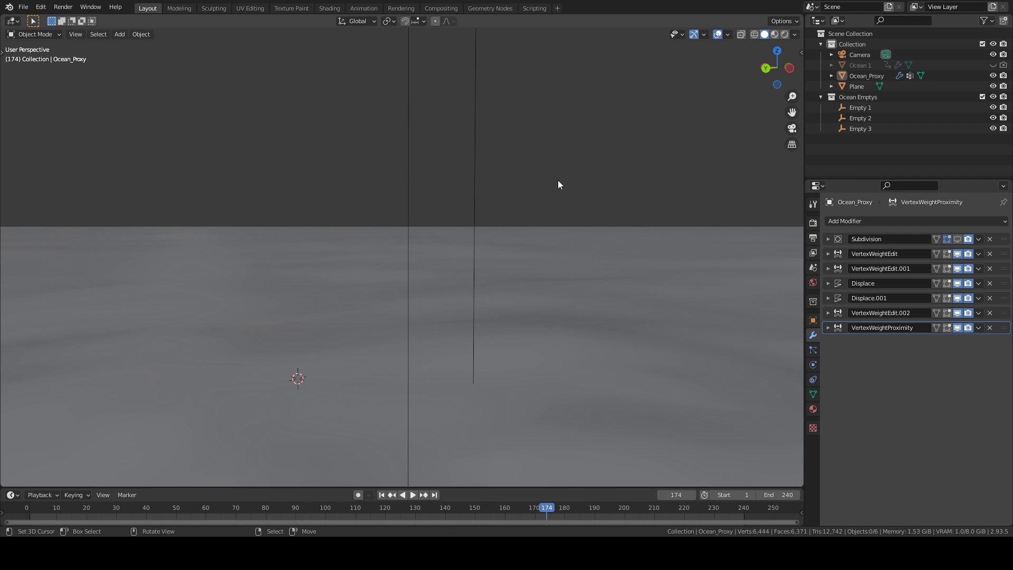
pyautogui.hotkey('ctrl', 's')
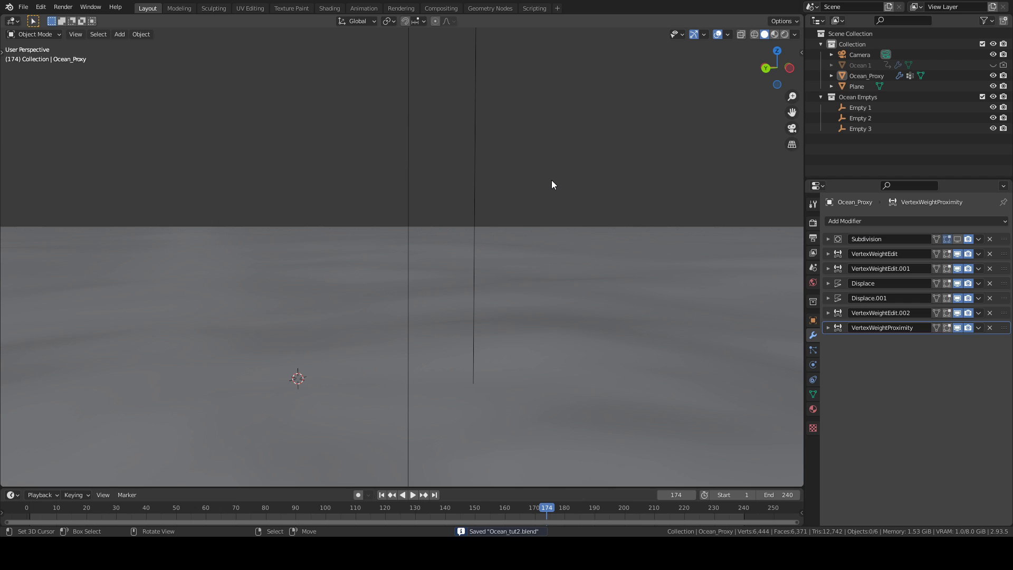